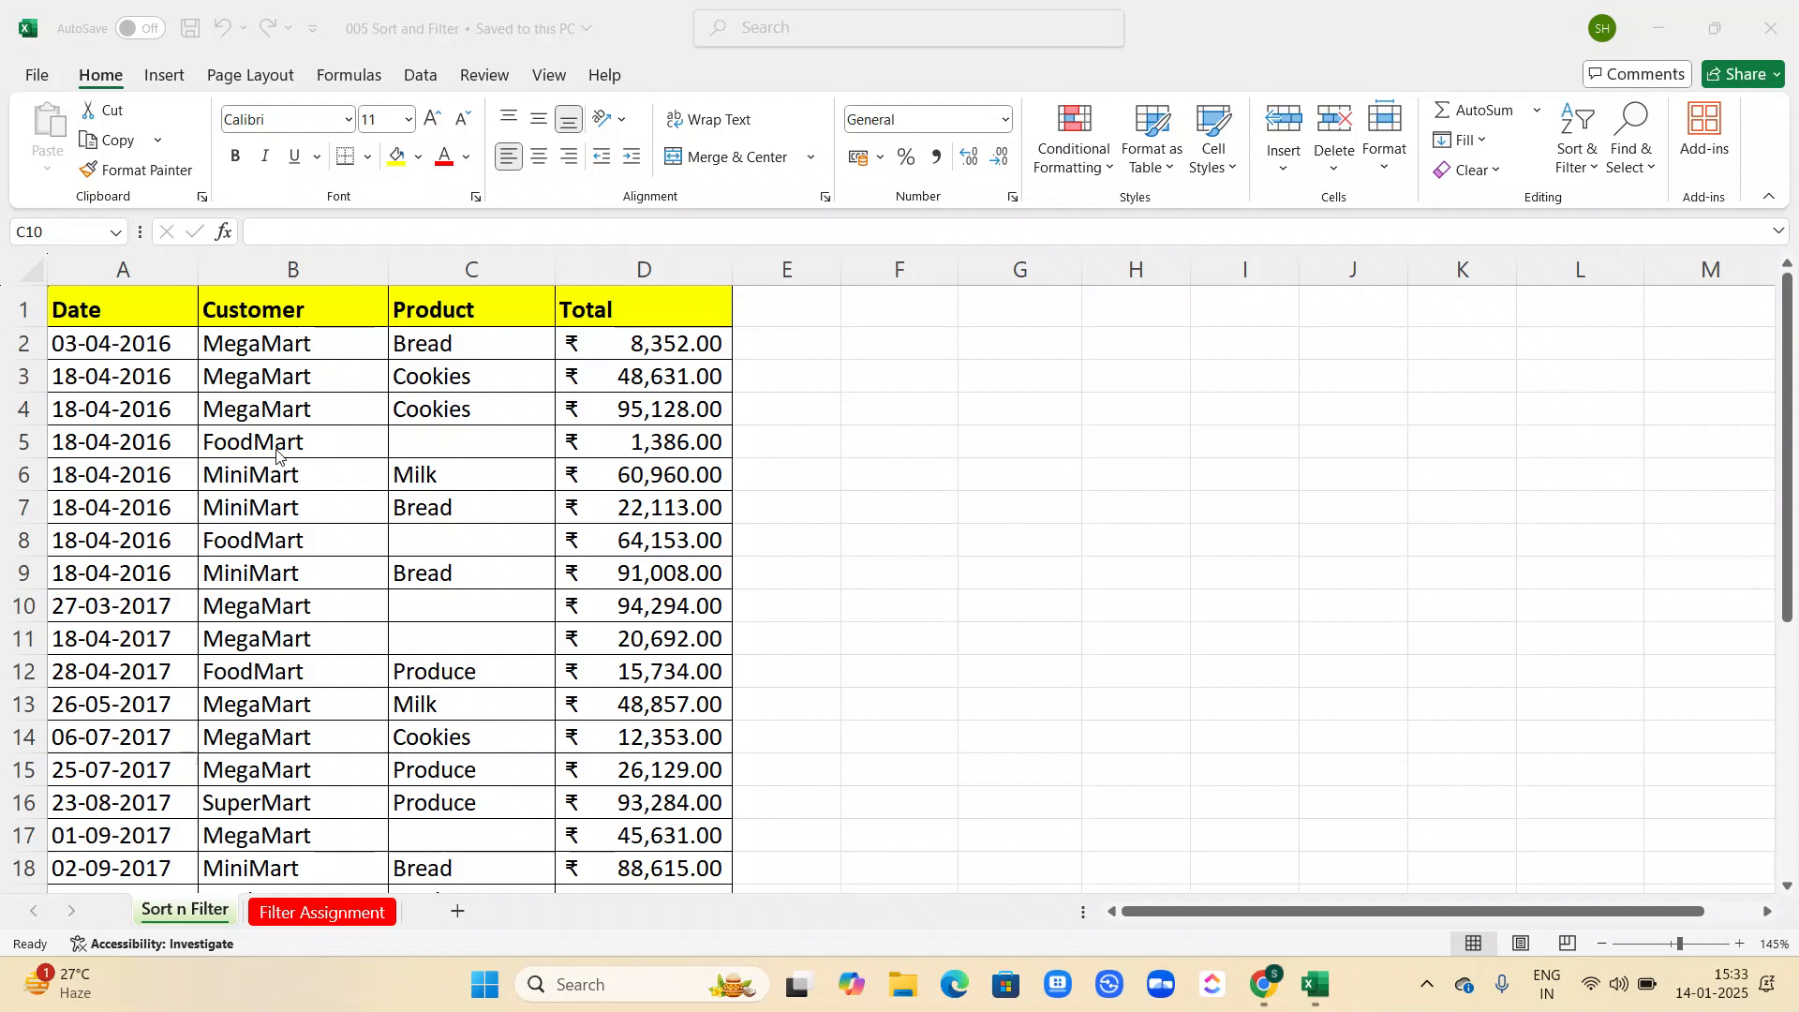
Try sorting from the header row A to Z with the selection expanded, and undo that sort.
click(11, 316)
click(10, 315)
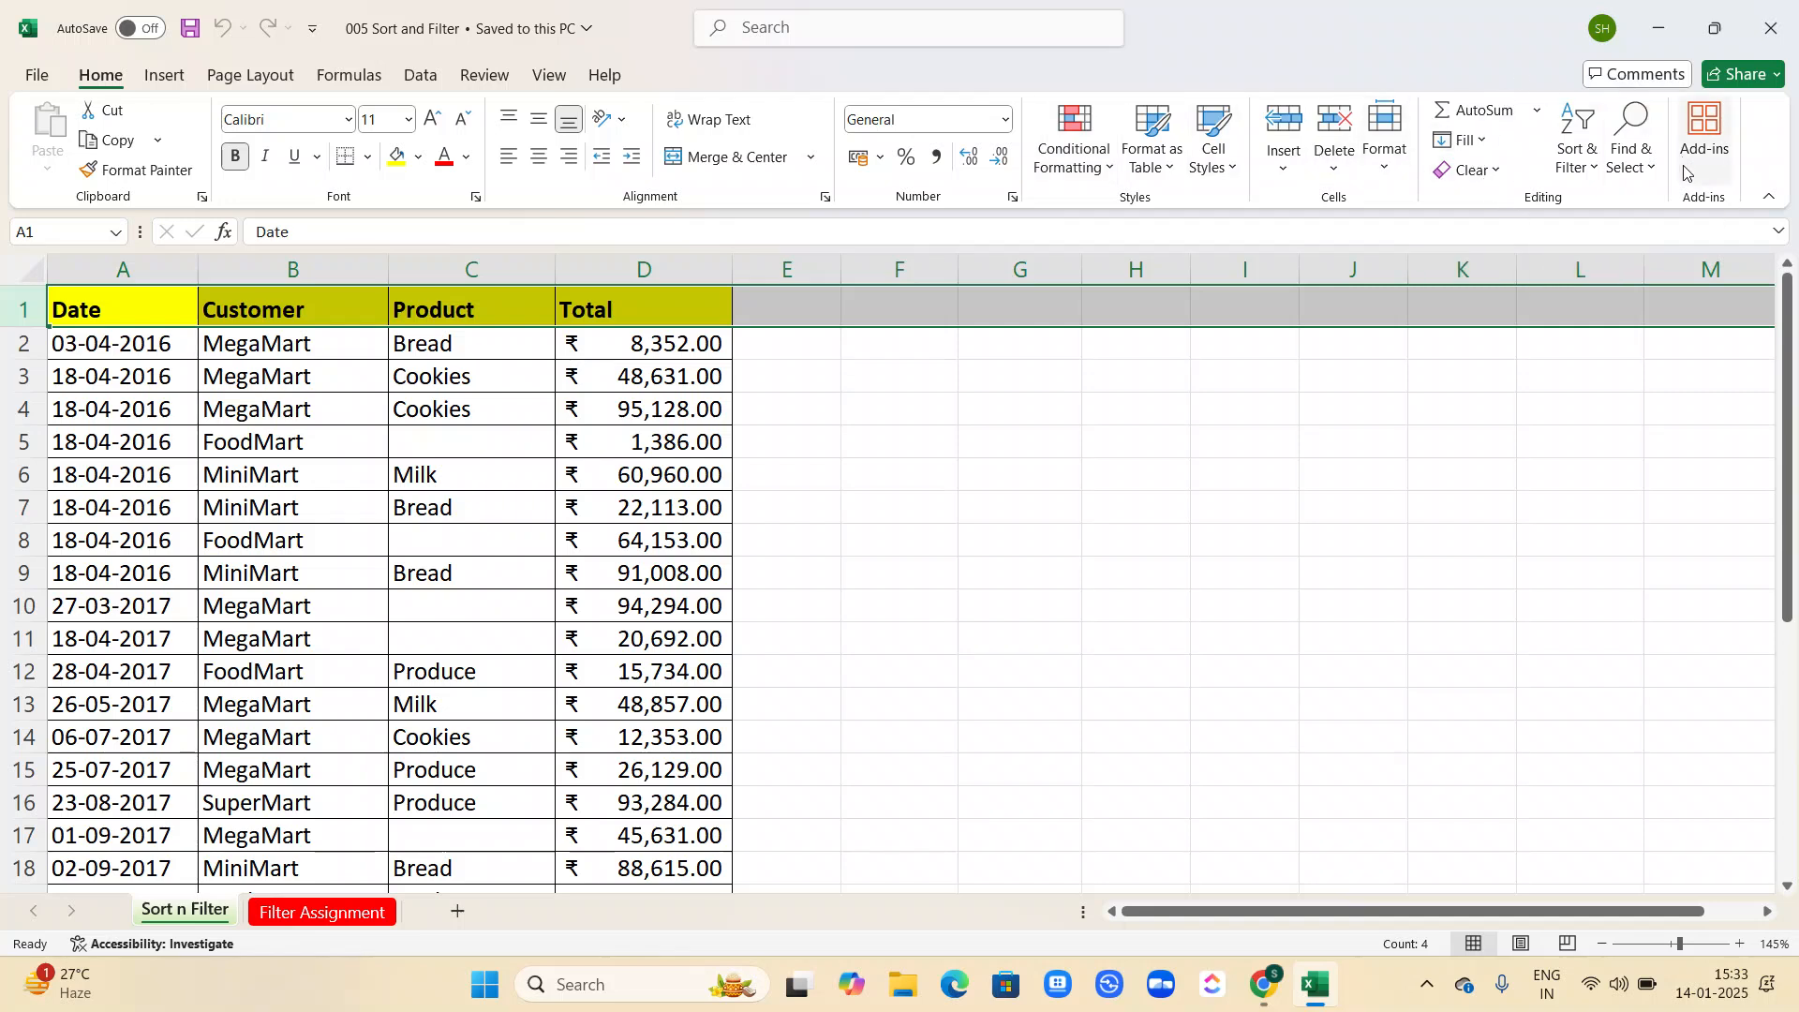
click(1586, 157)
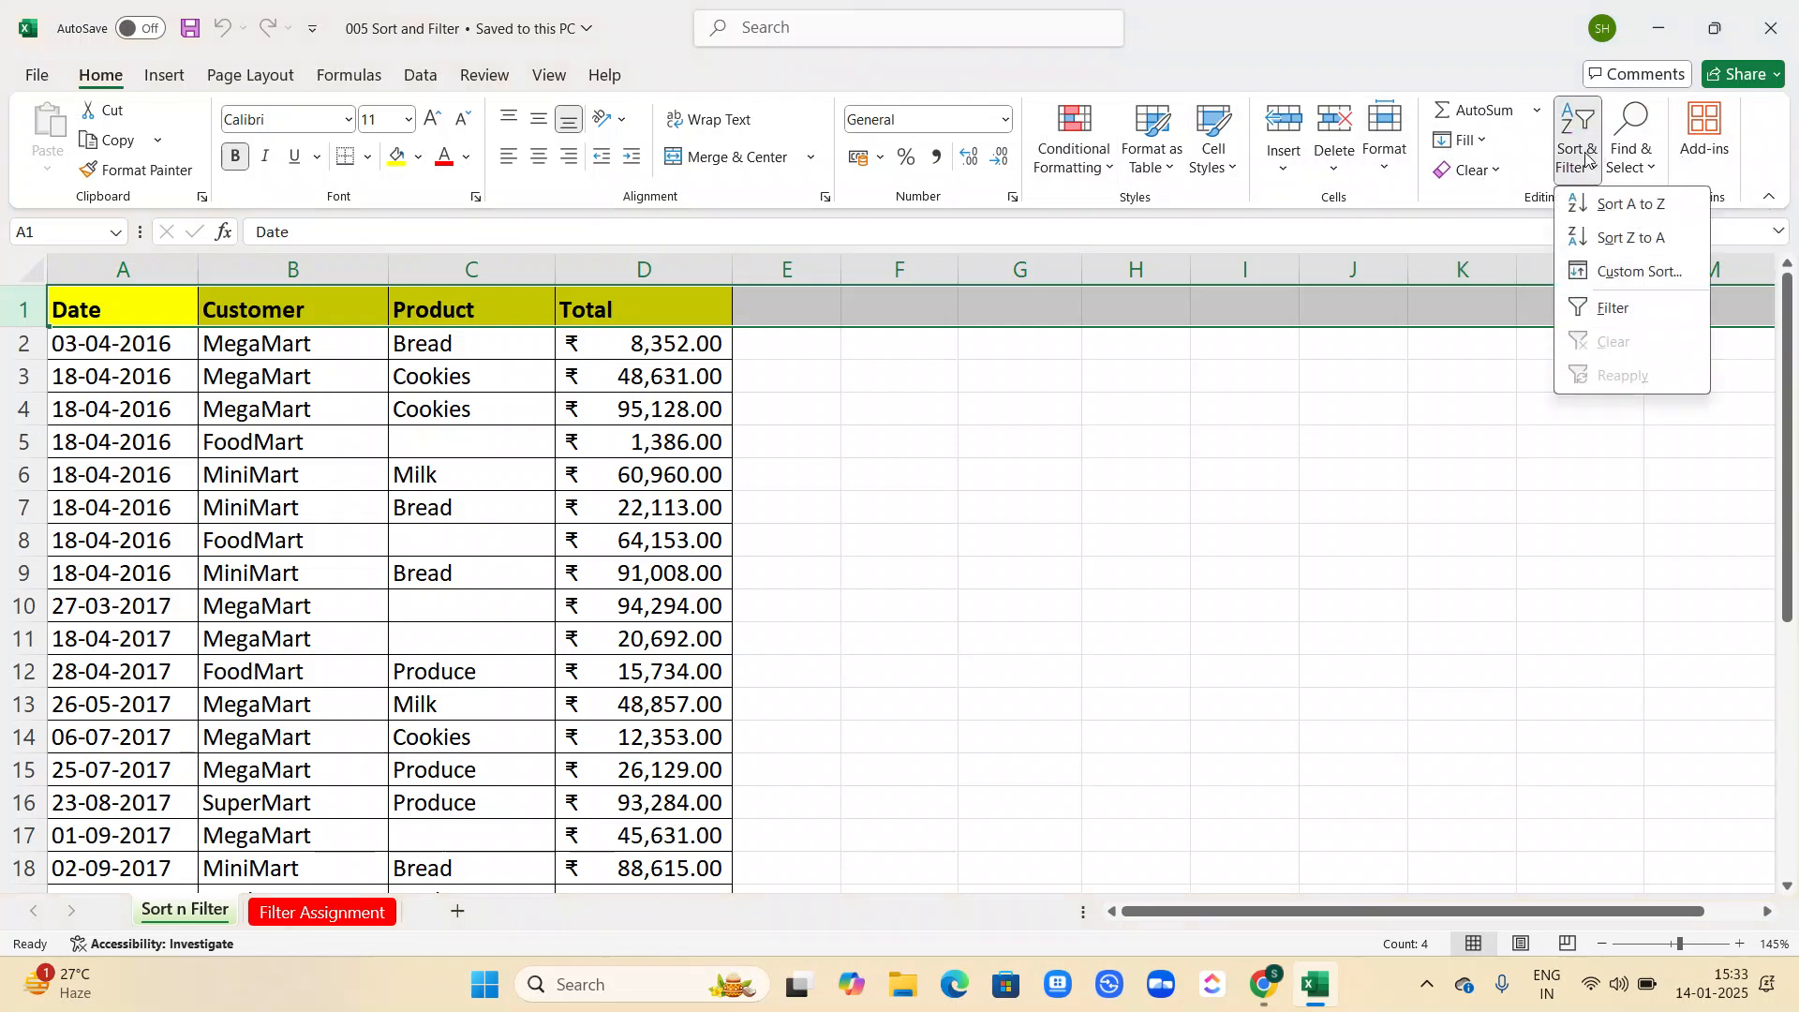
click(1609, 207)
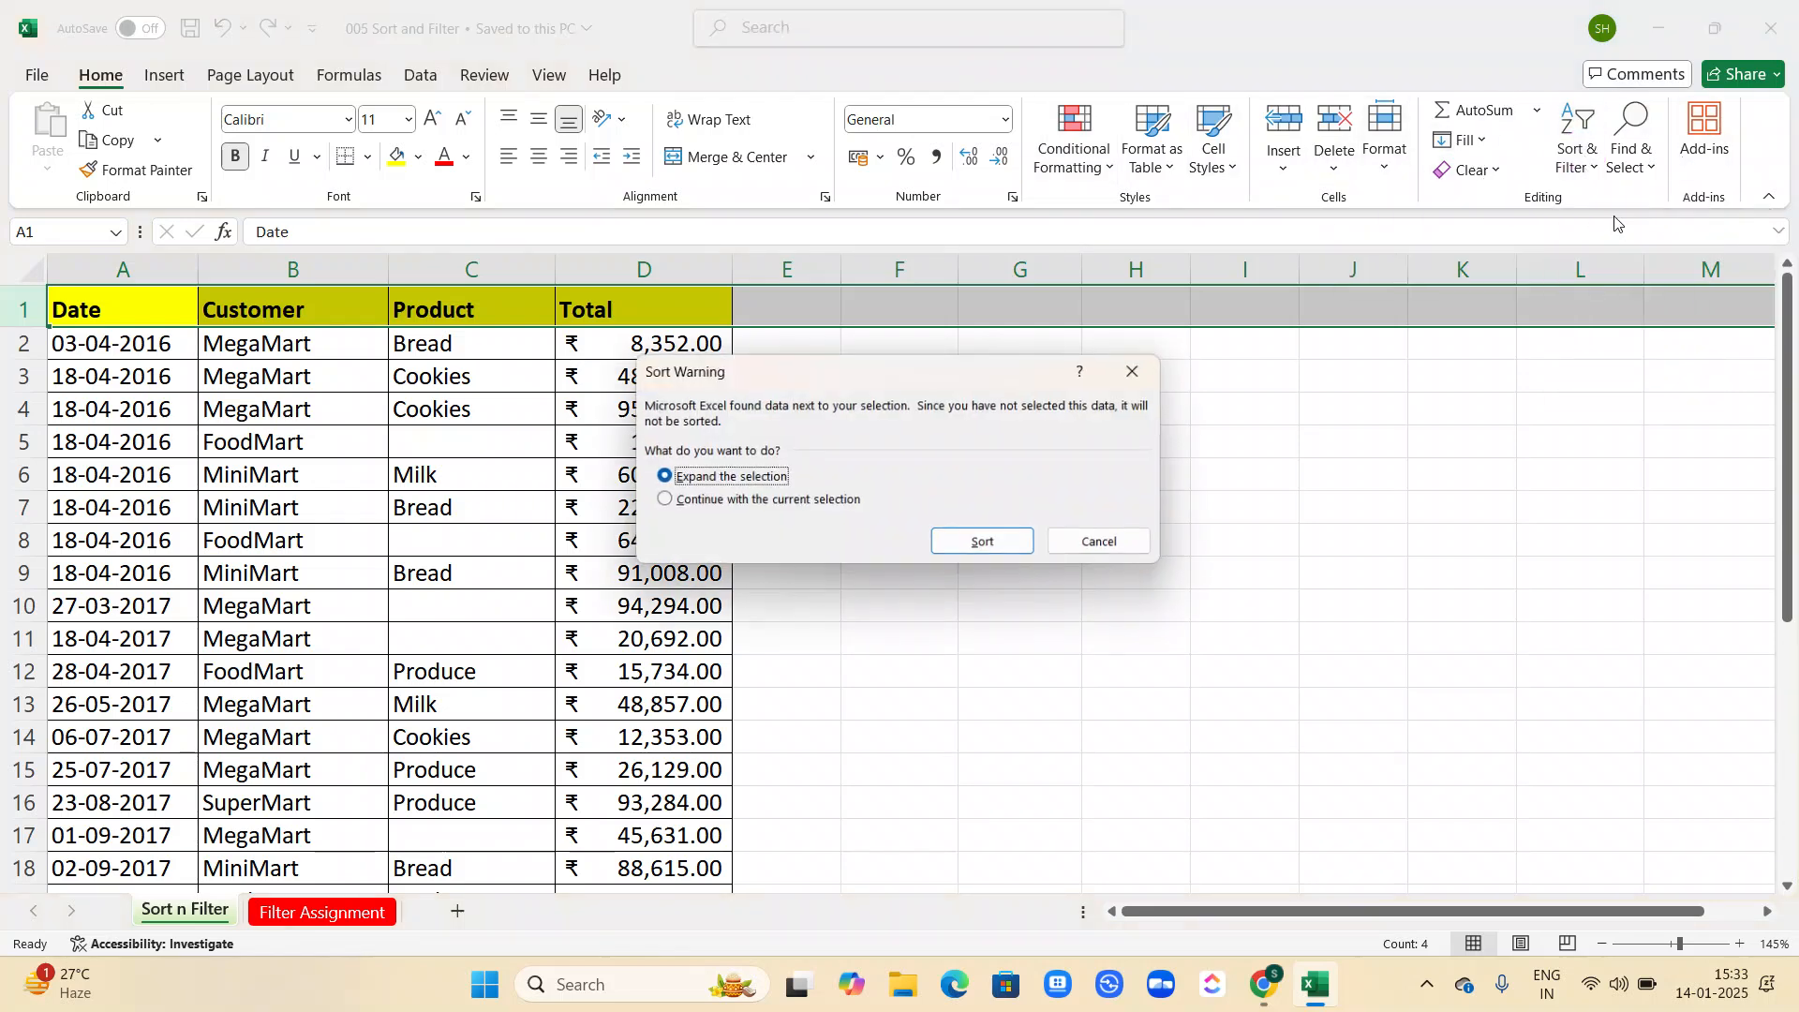
click(971, 546)
scroll(633, 620, up, 3)
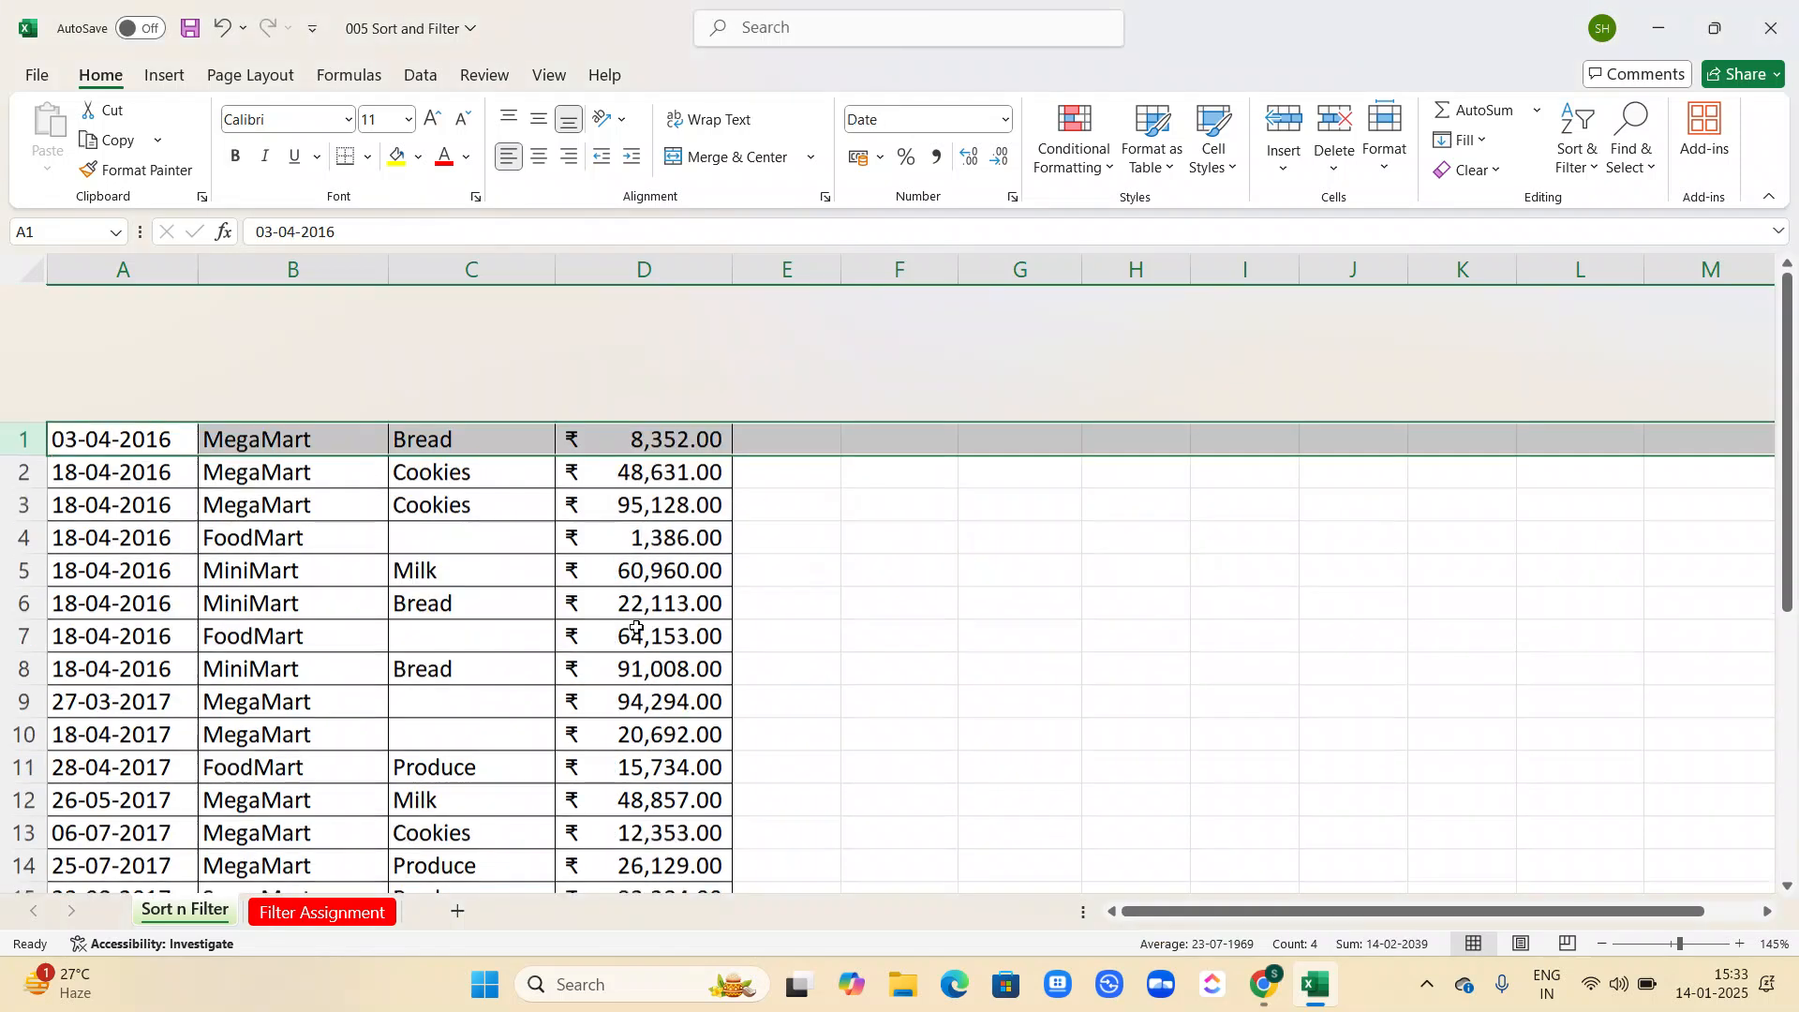
key(ctrl+z)
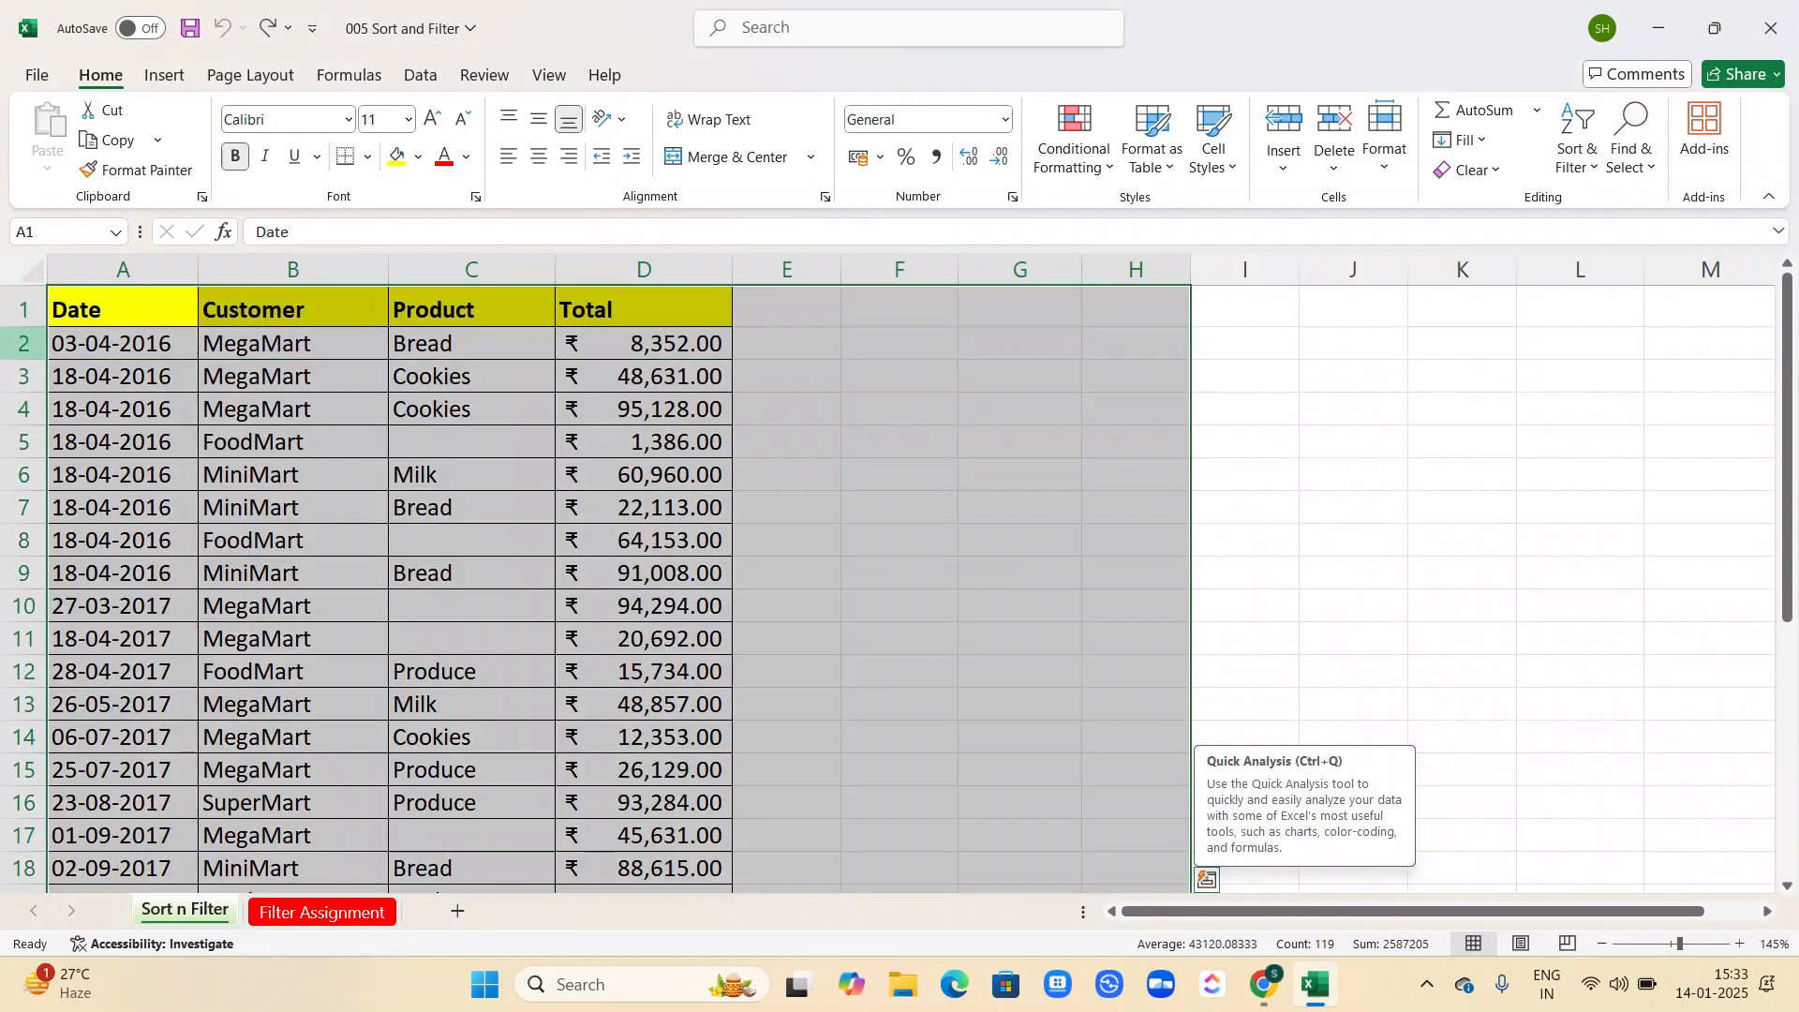
Turn on Filter for the header row of the sales table.
click(23, 309)
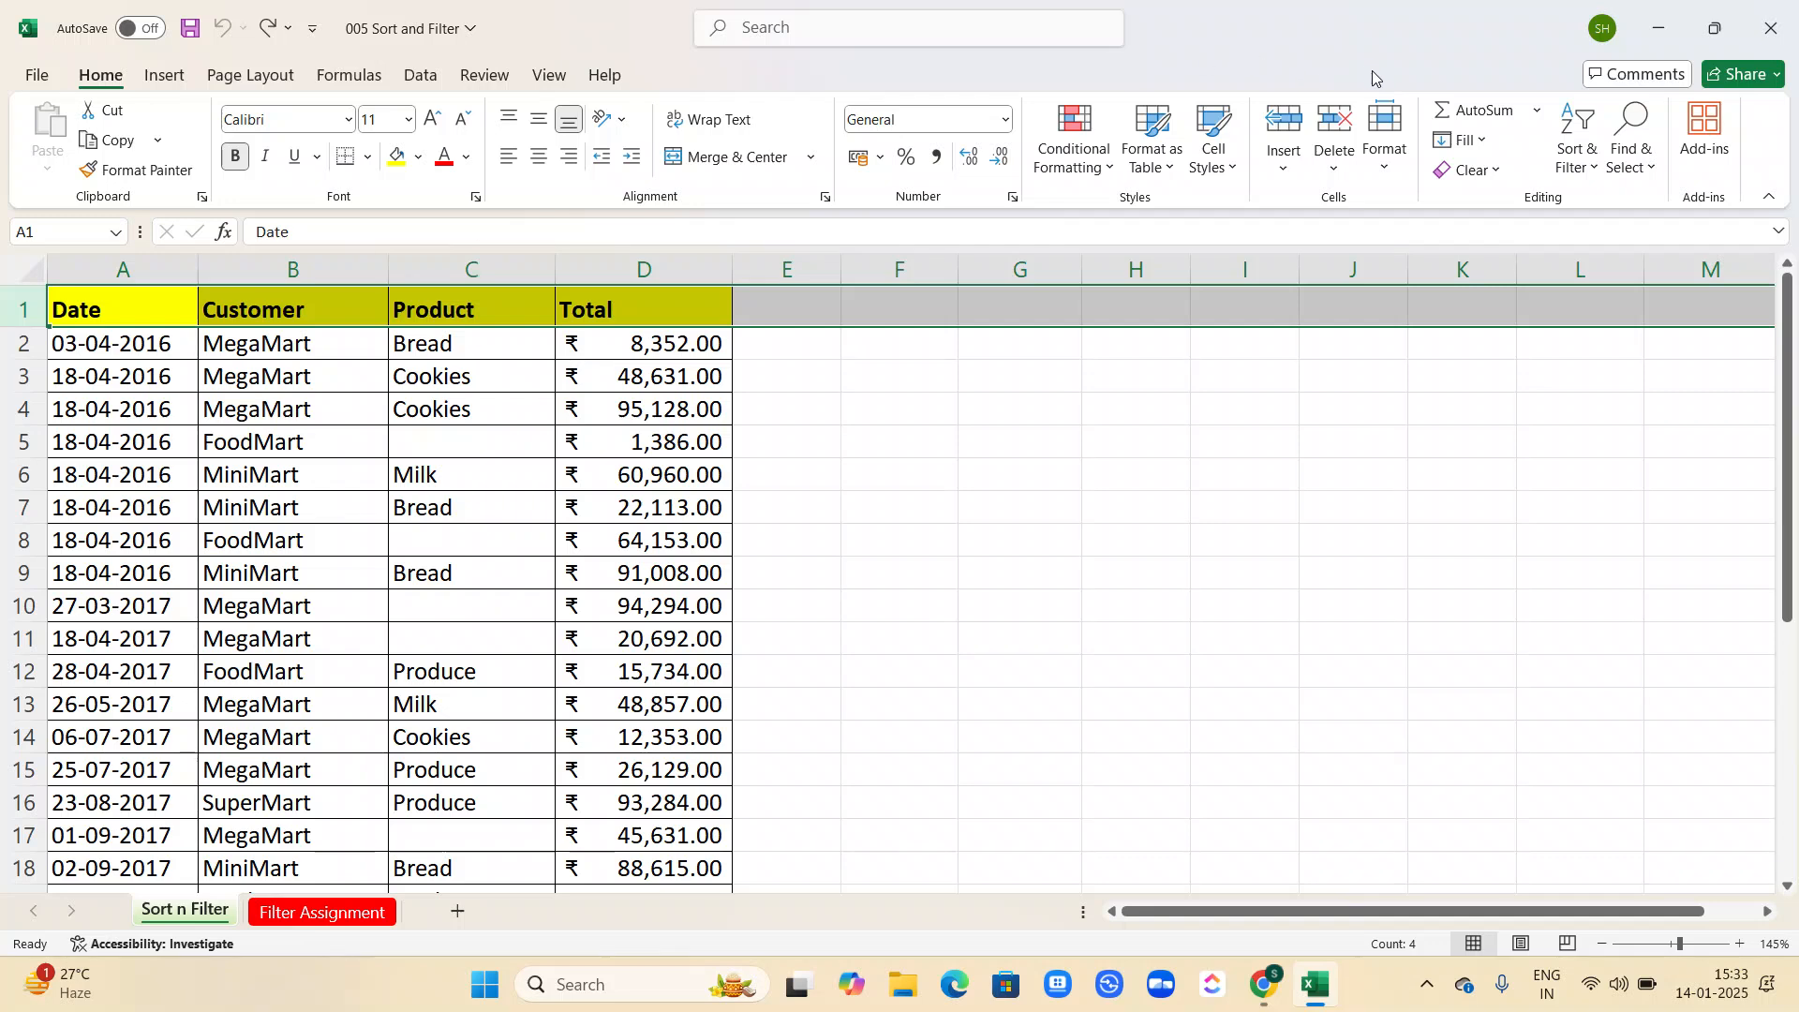
click(1574, 157)
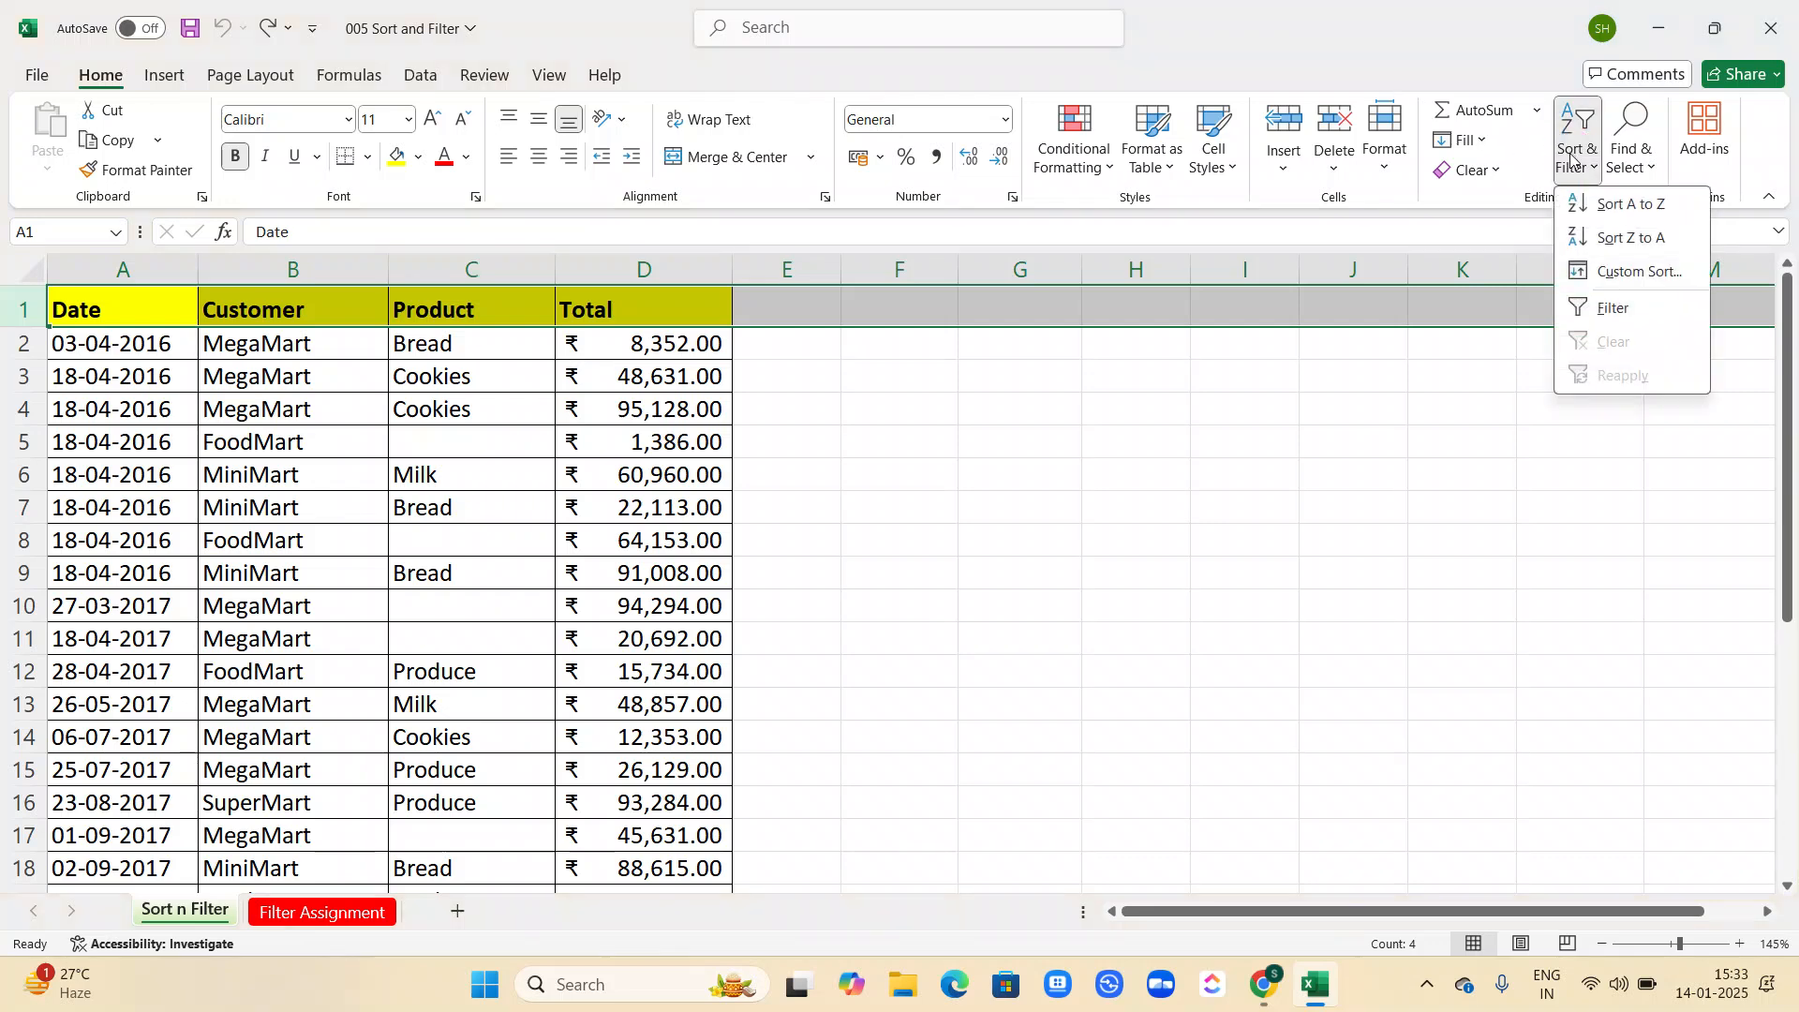
click(1597, 304)
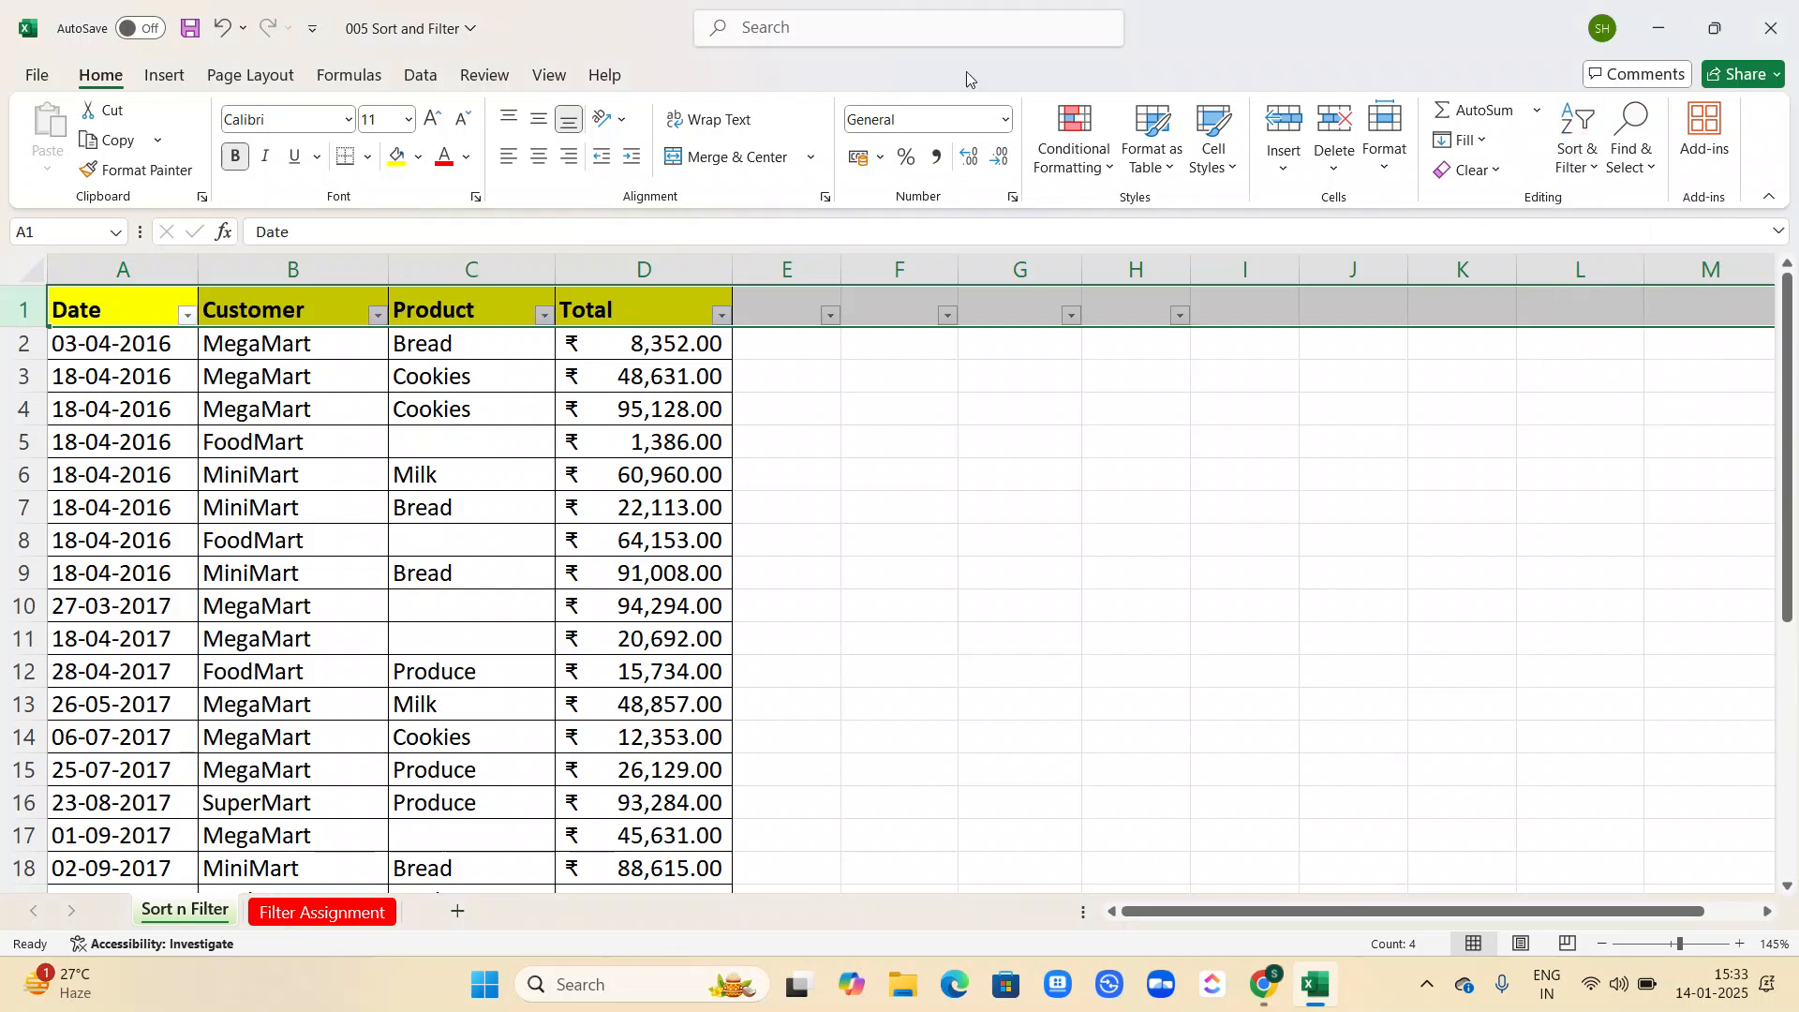
Apply separate column sorts in sequence: Date oldest to newest, Customer A to Z, and Product A to Z.
click(188, 314)
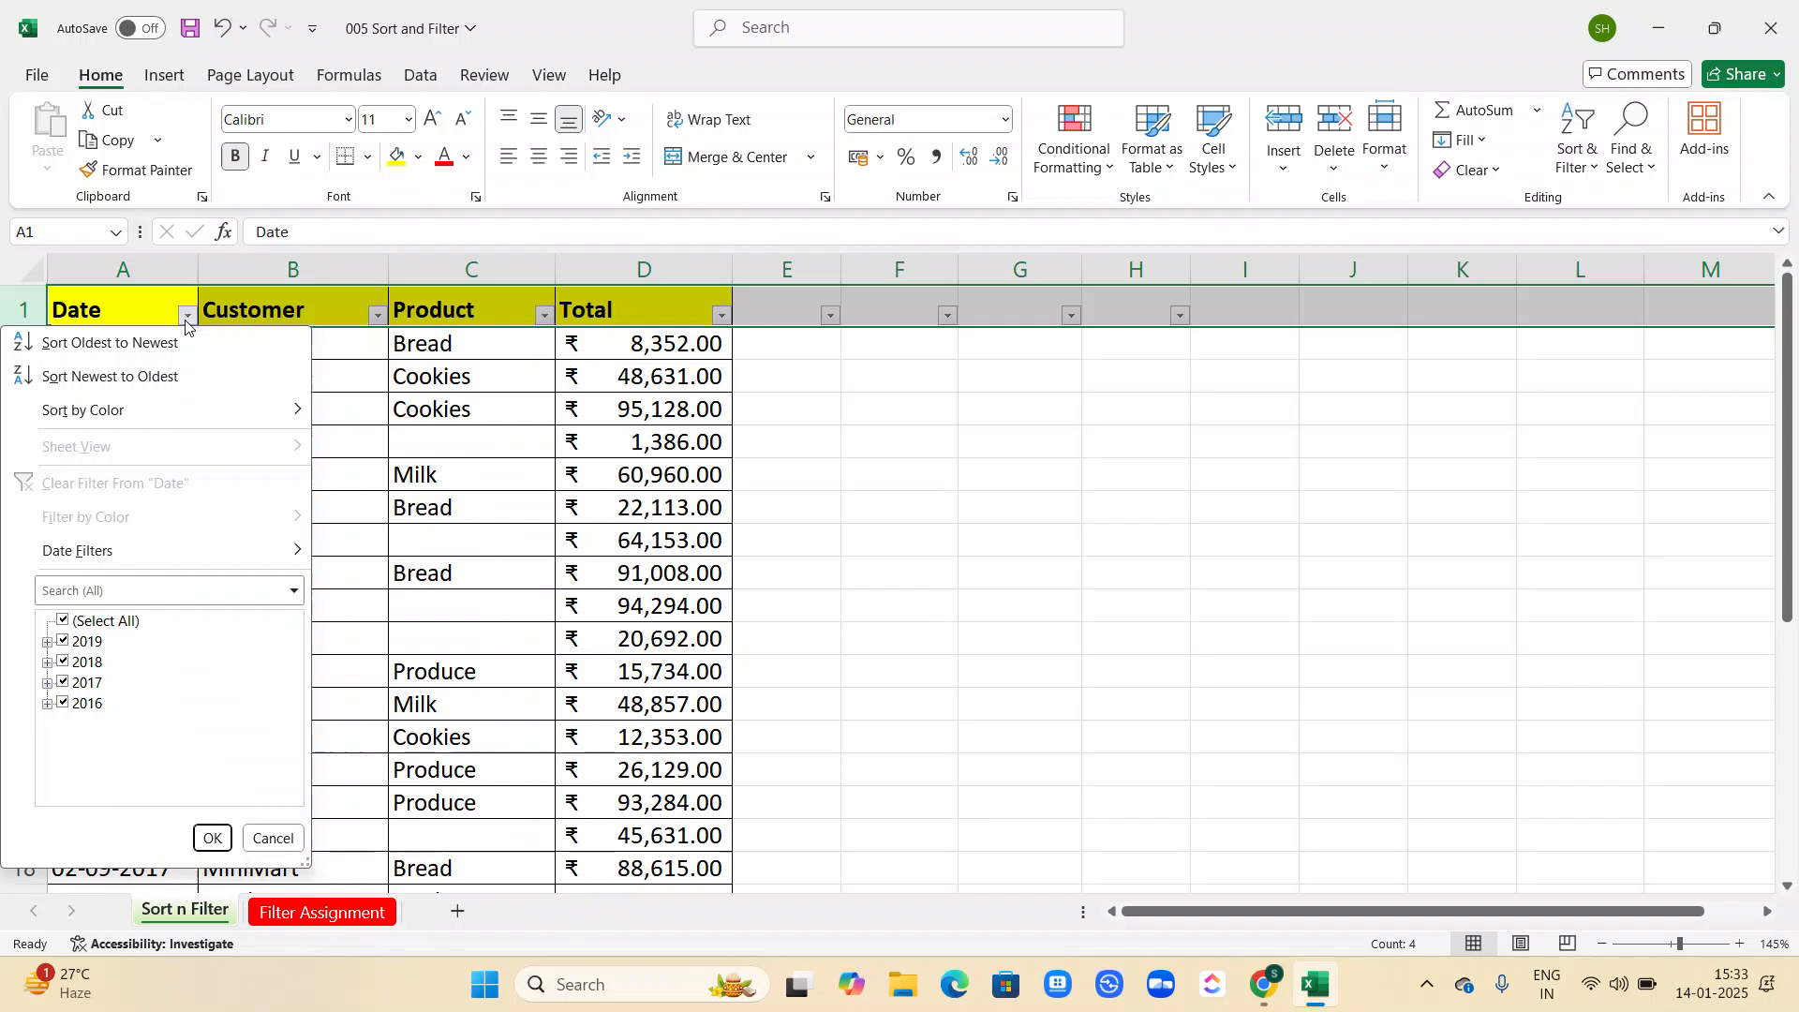
click(115, 347)
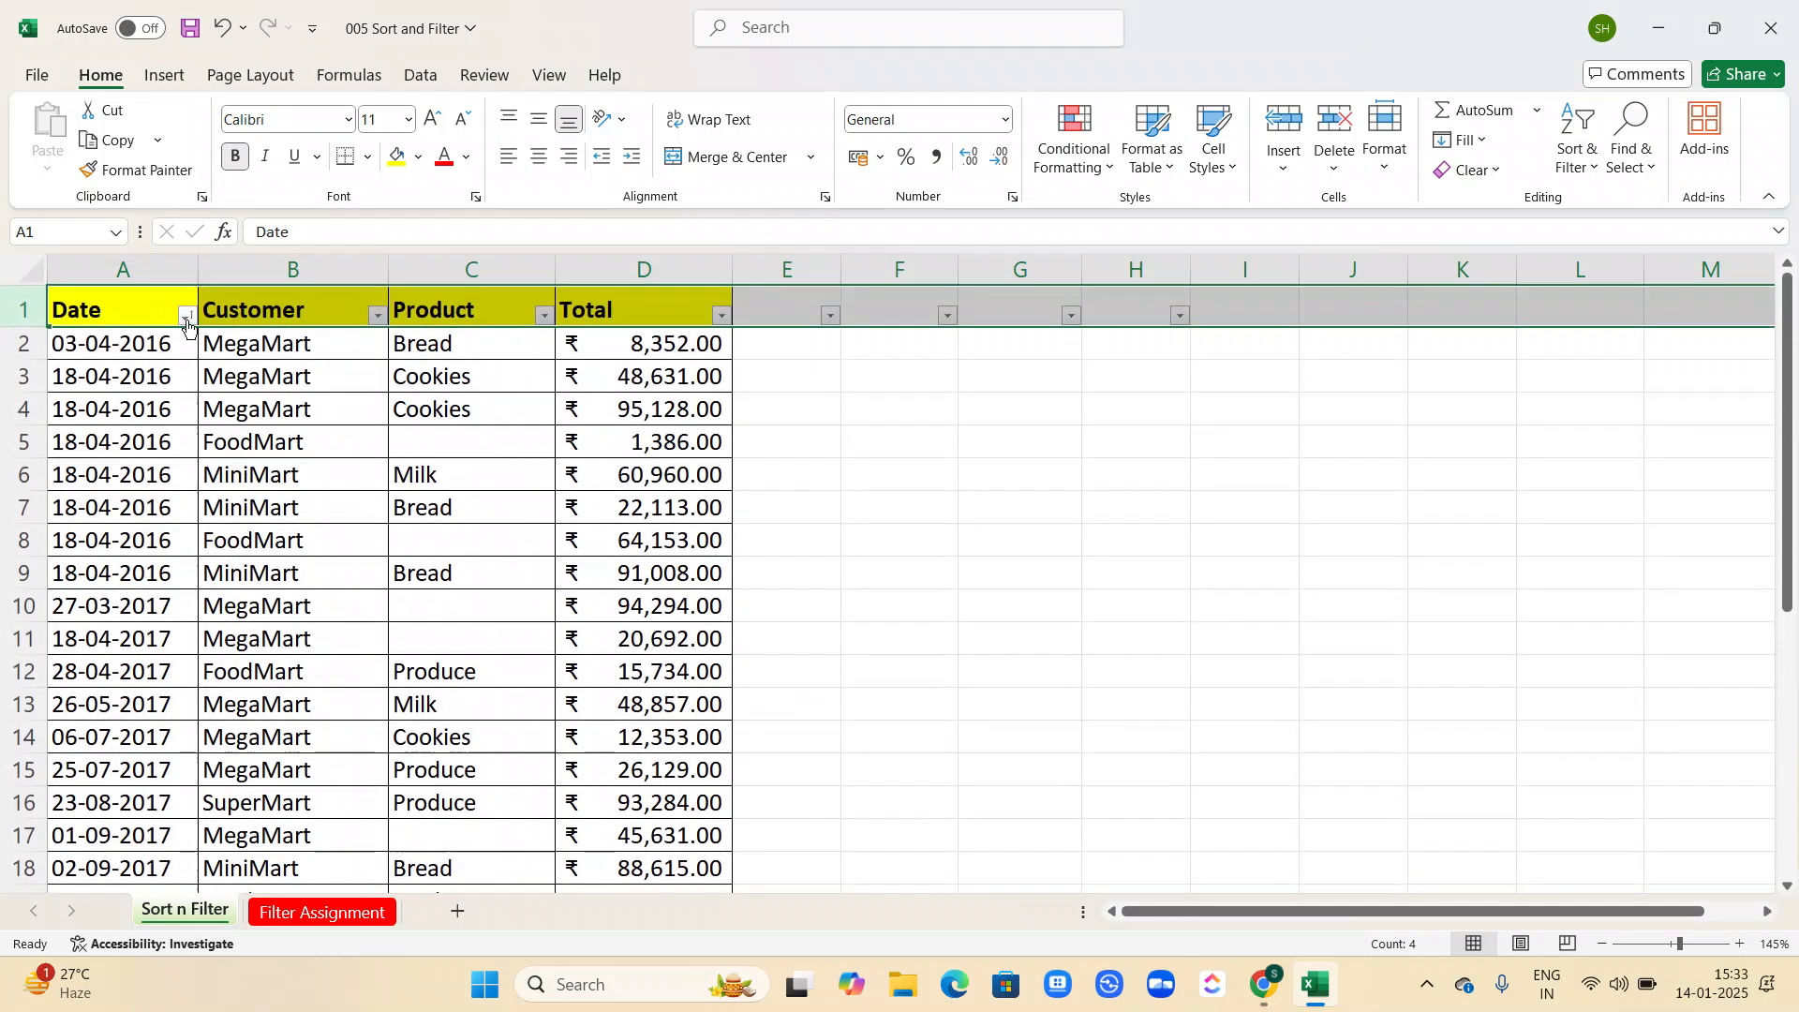
click(380, 323)
click(231, 354)
click(545, 317)
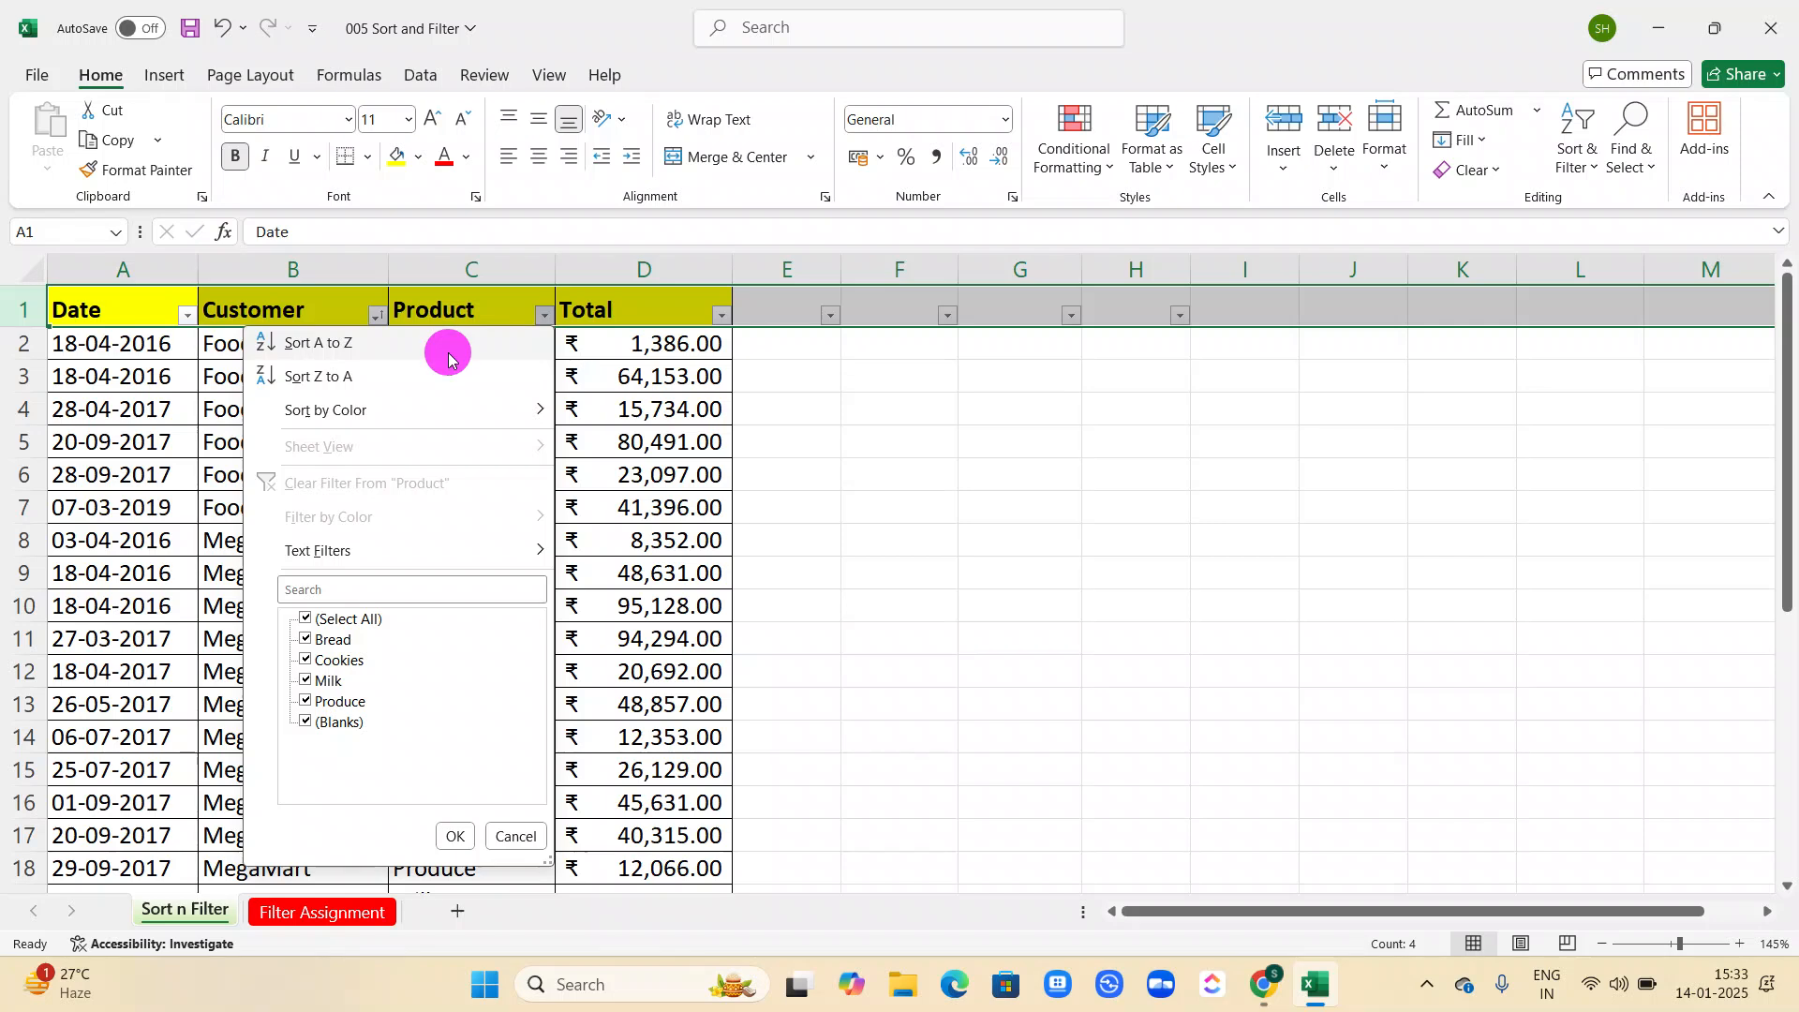
click(449, 359)
Sort the Total column from smallest to largest and undo that sort.
click(722, 316)
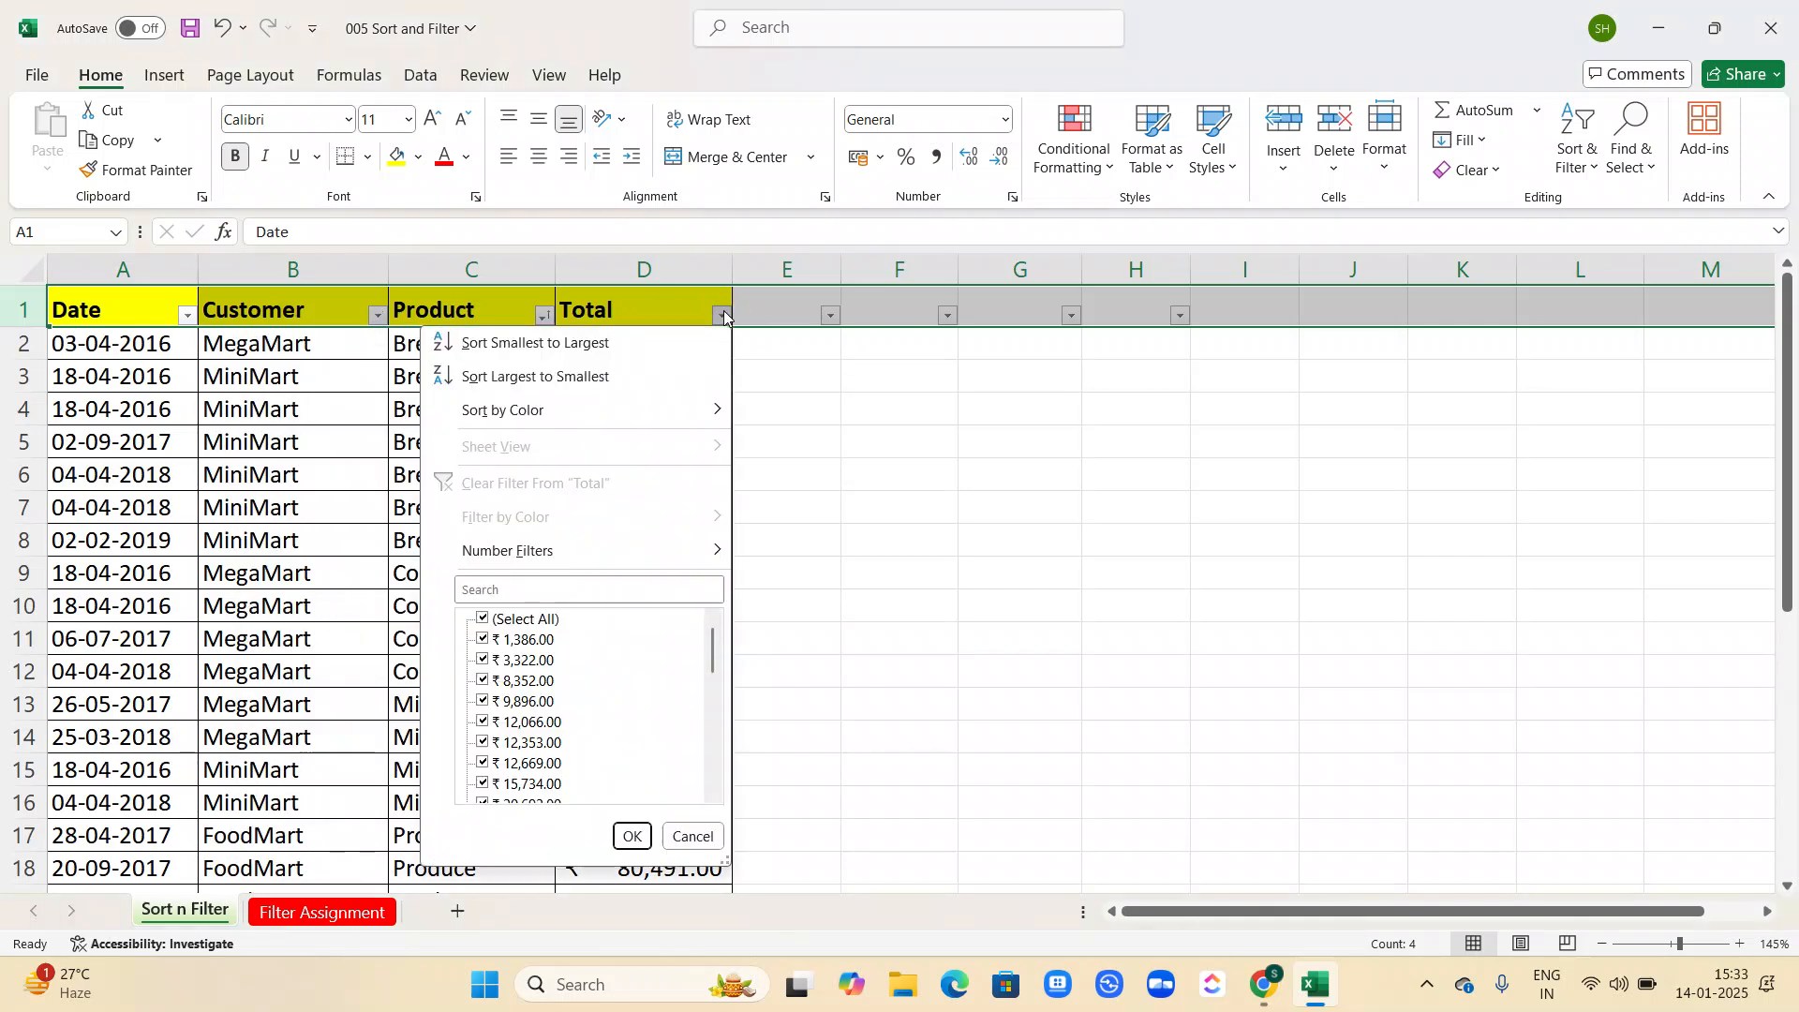
click(614, 339)
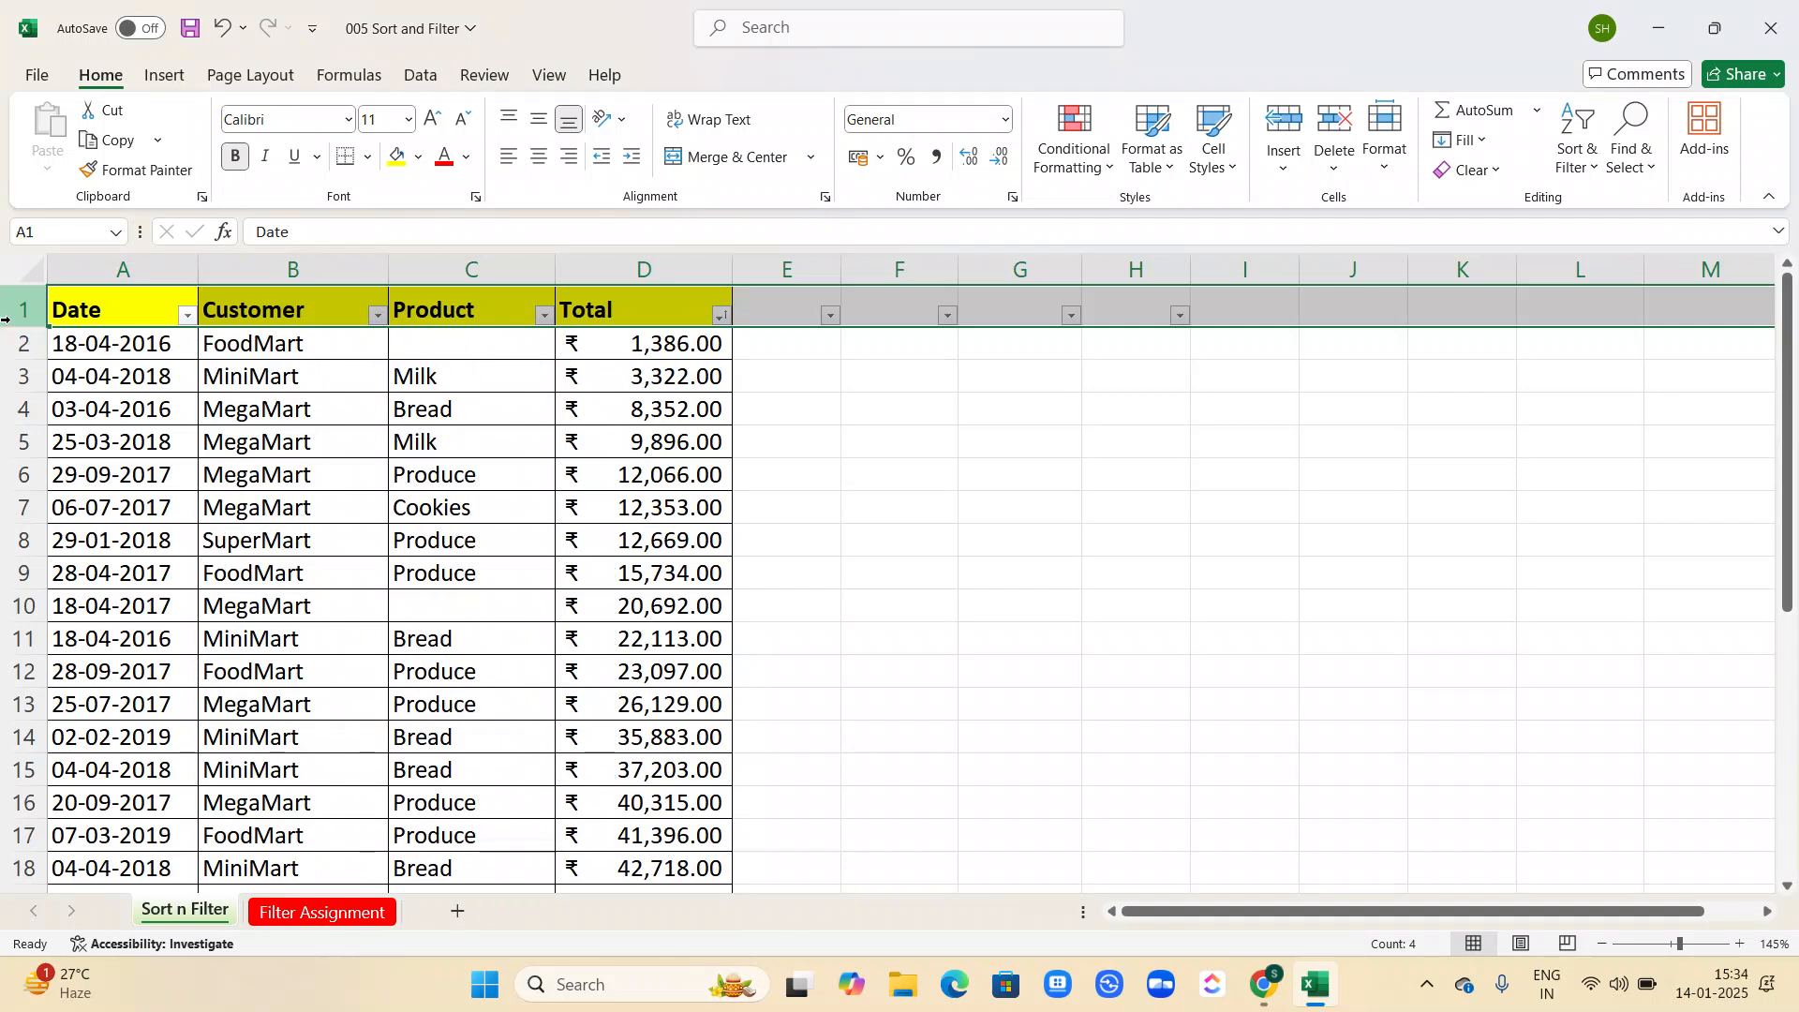
key(ctrl+z)
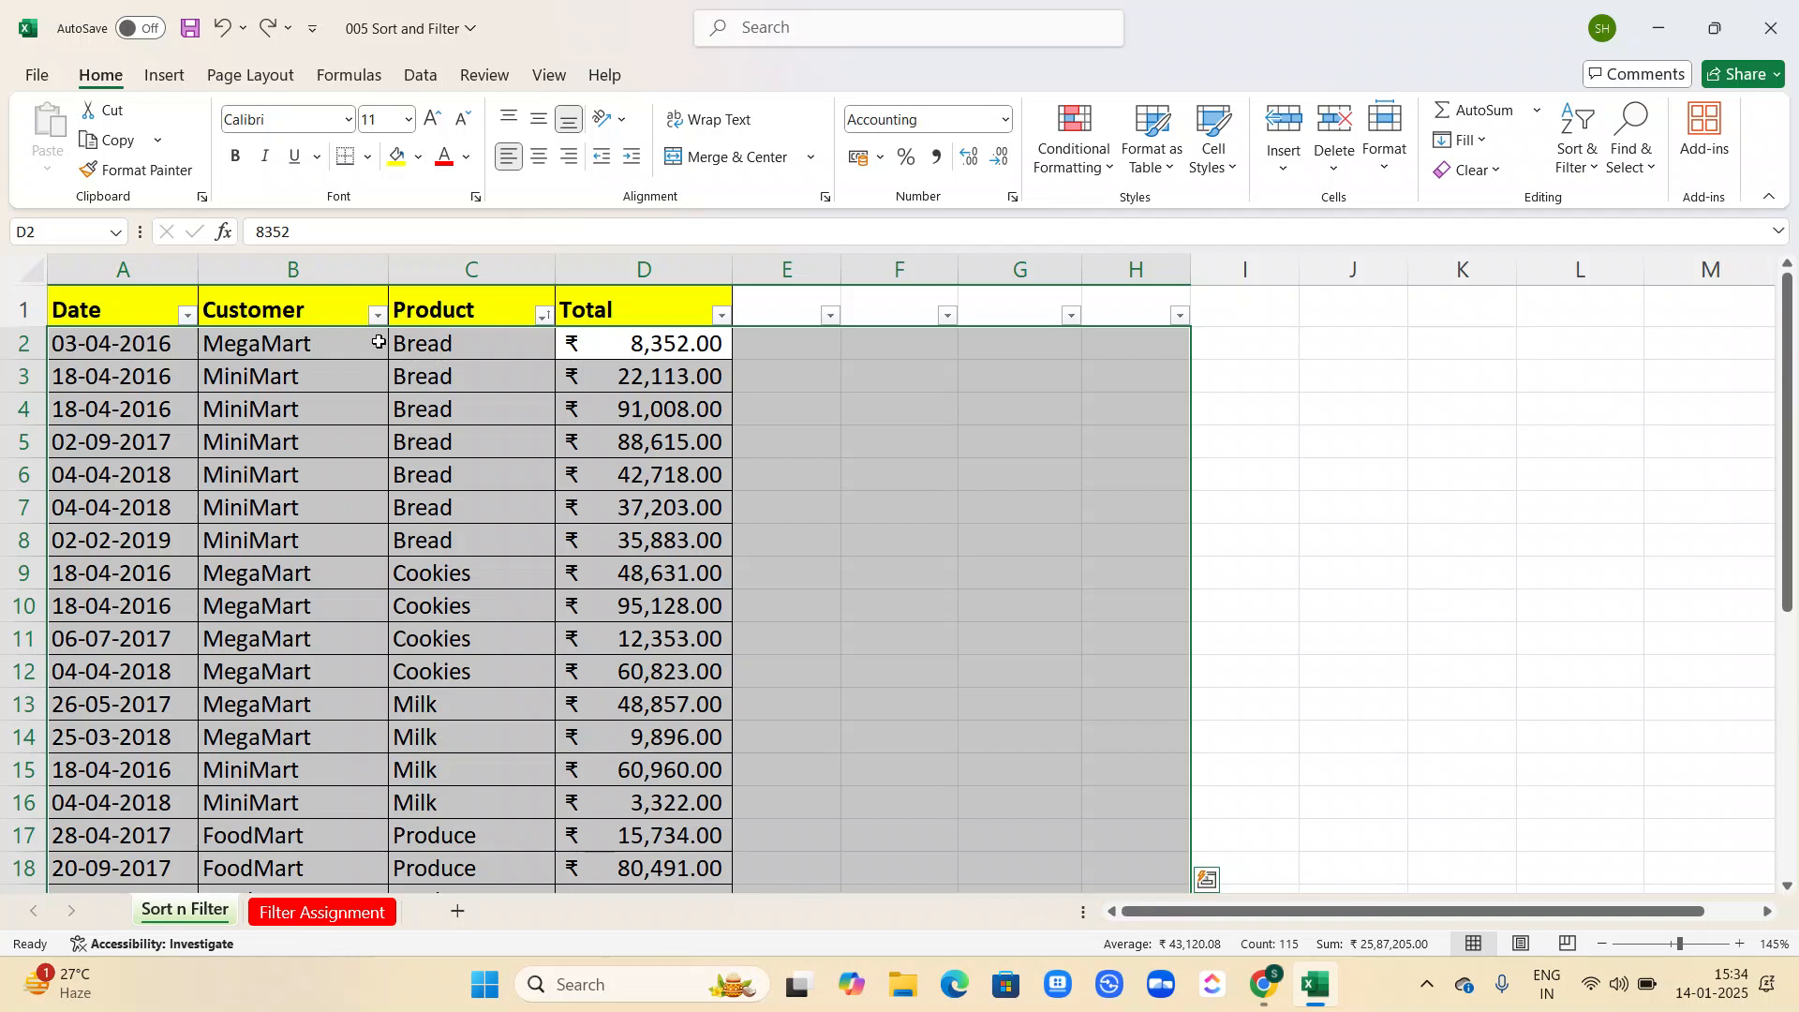
Select the whole table from the Date header down to its last row and open Custom Sort.
click(15, 306)
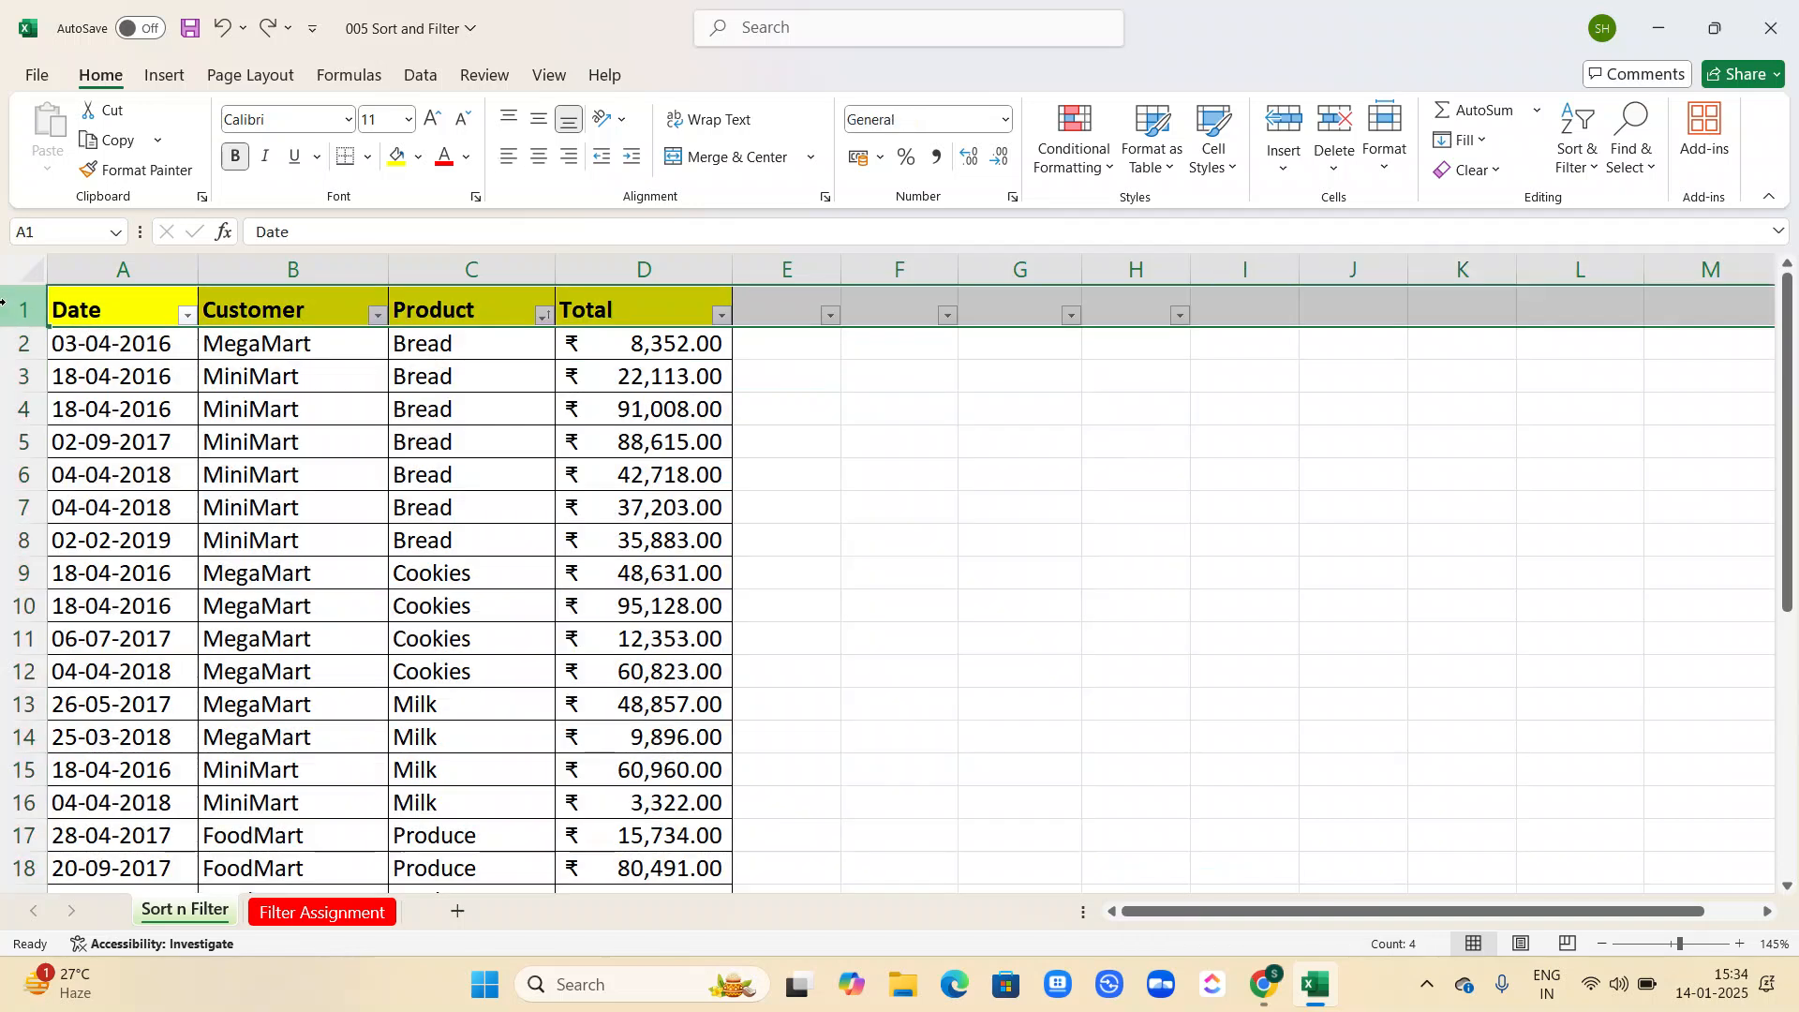
click(93, 304)
key(ctrl+shift+End)
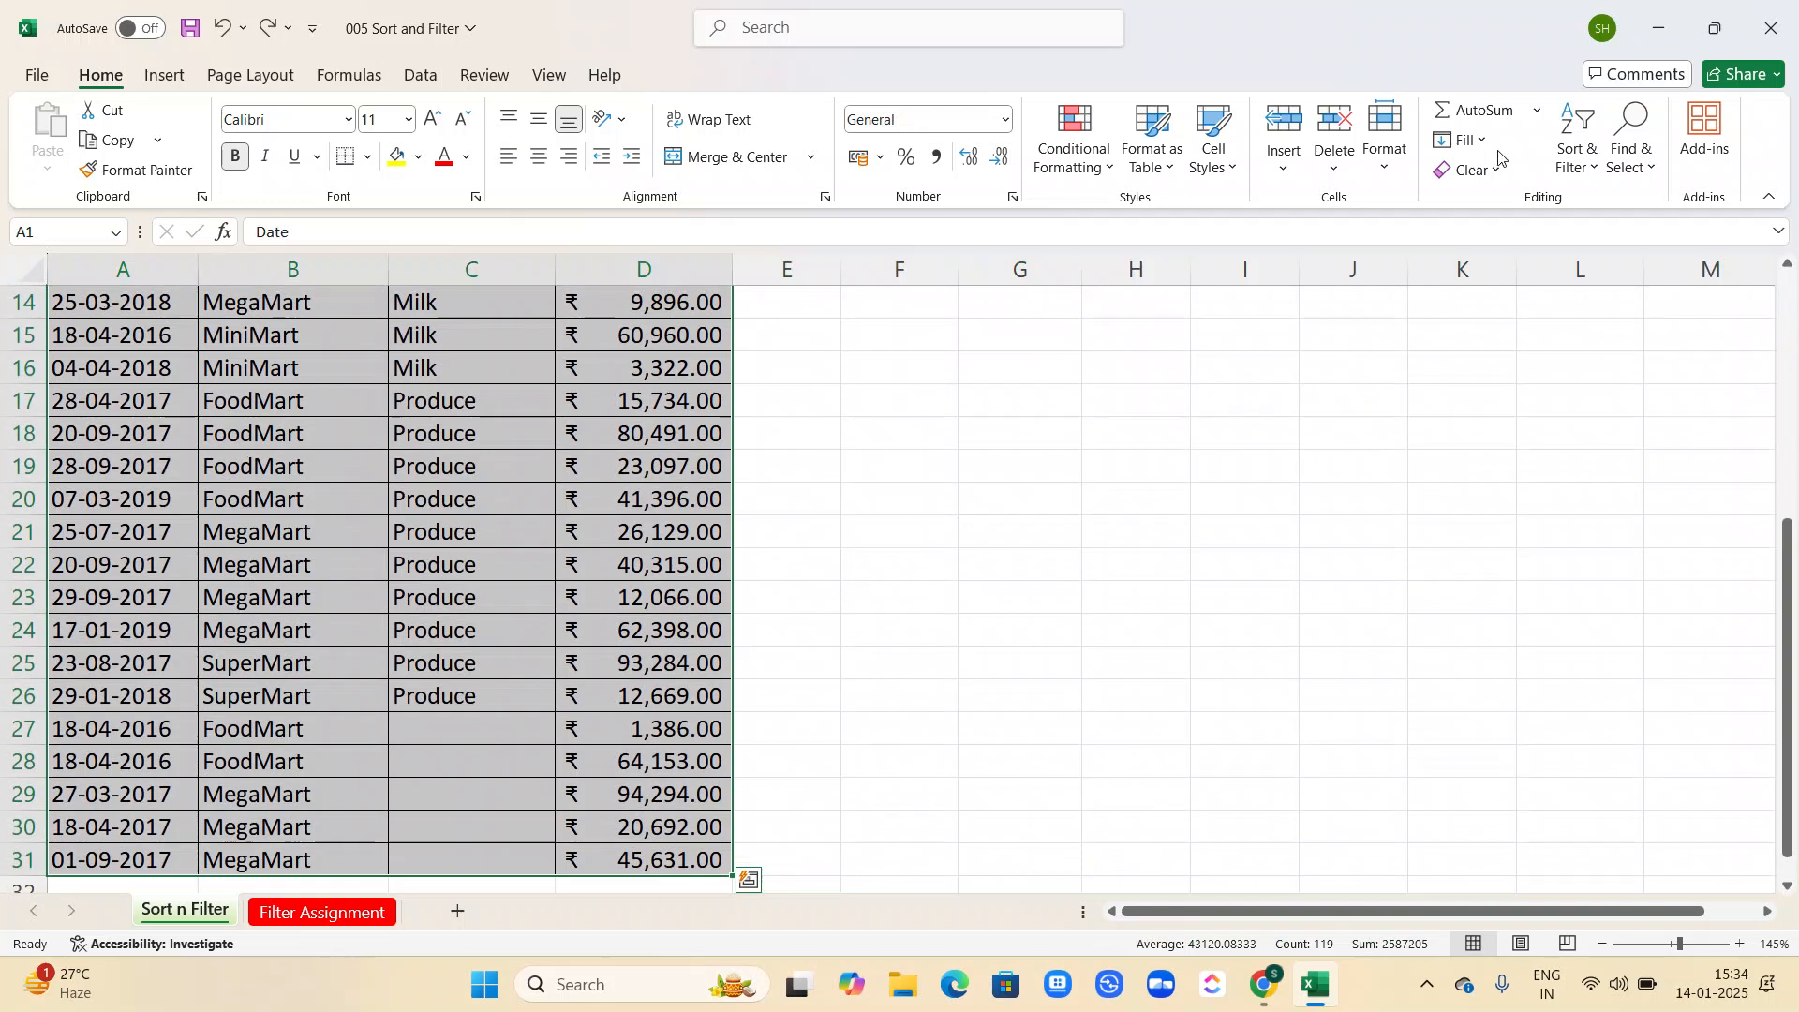
click(1566, 168)
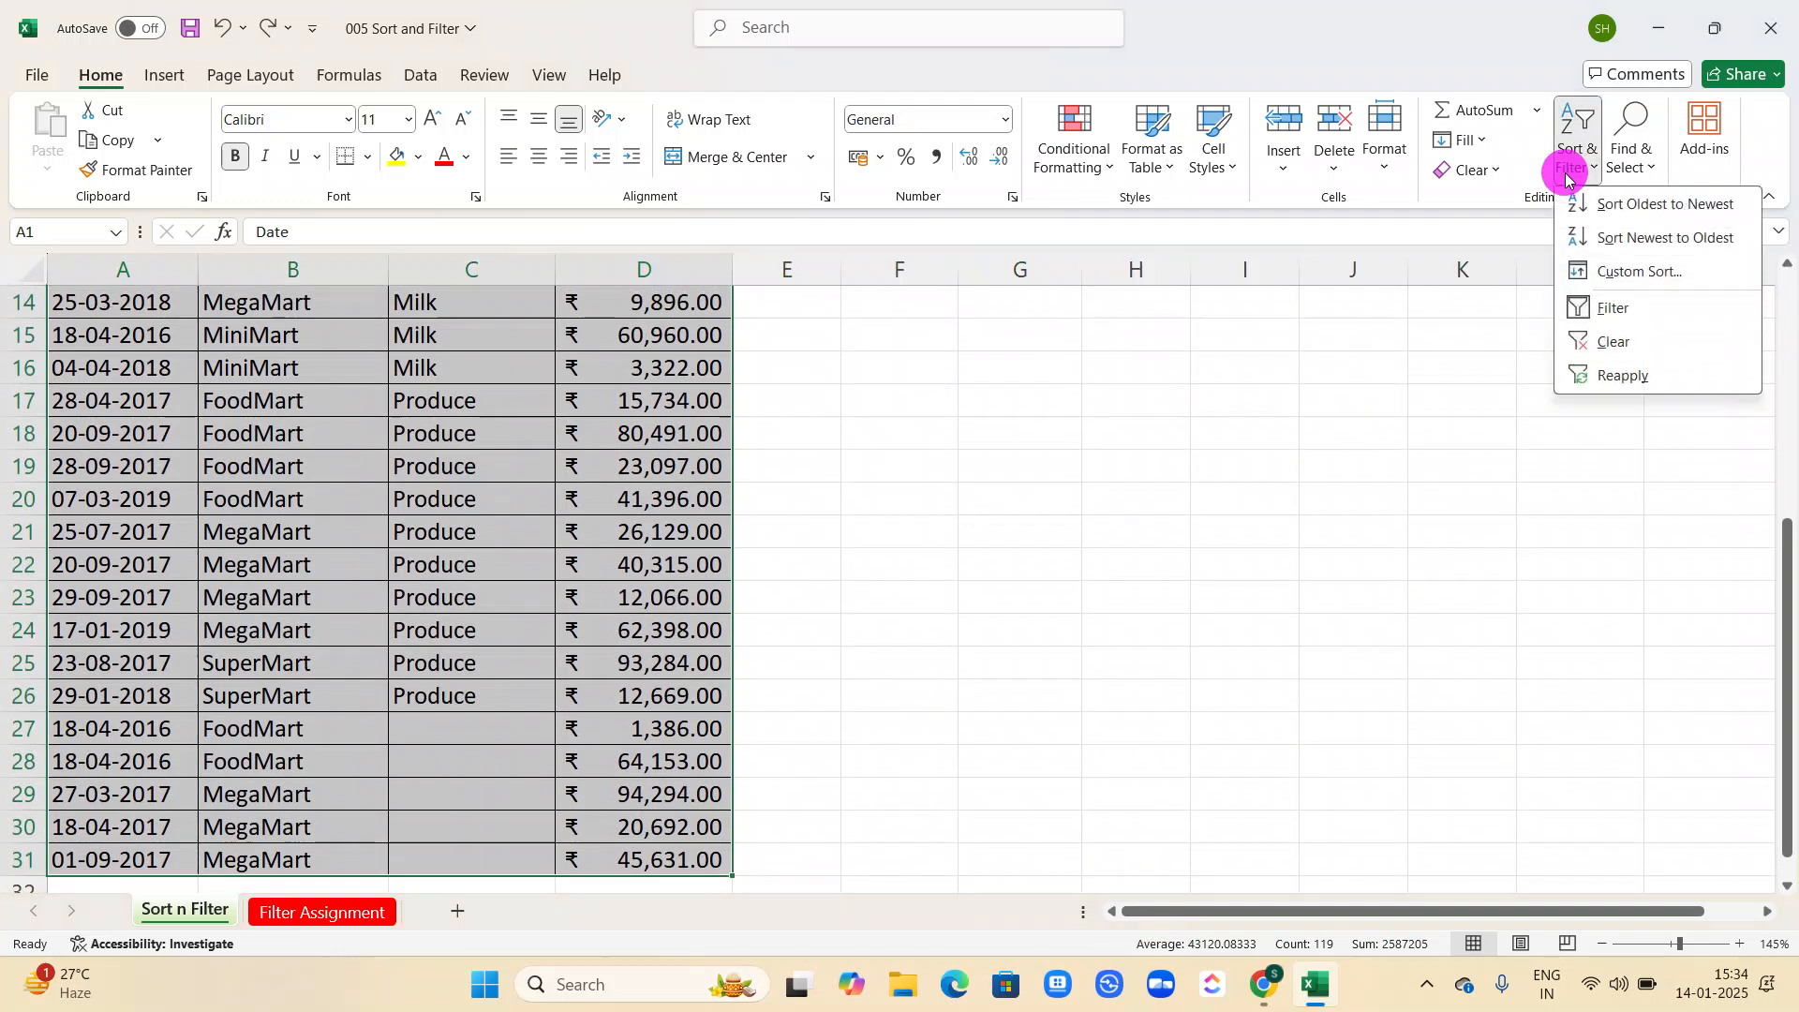
click(1607, 302)
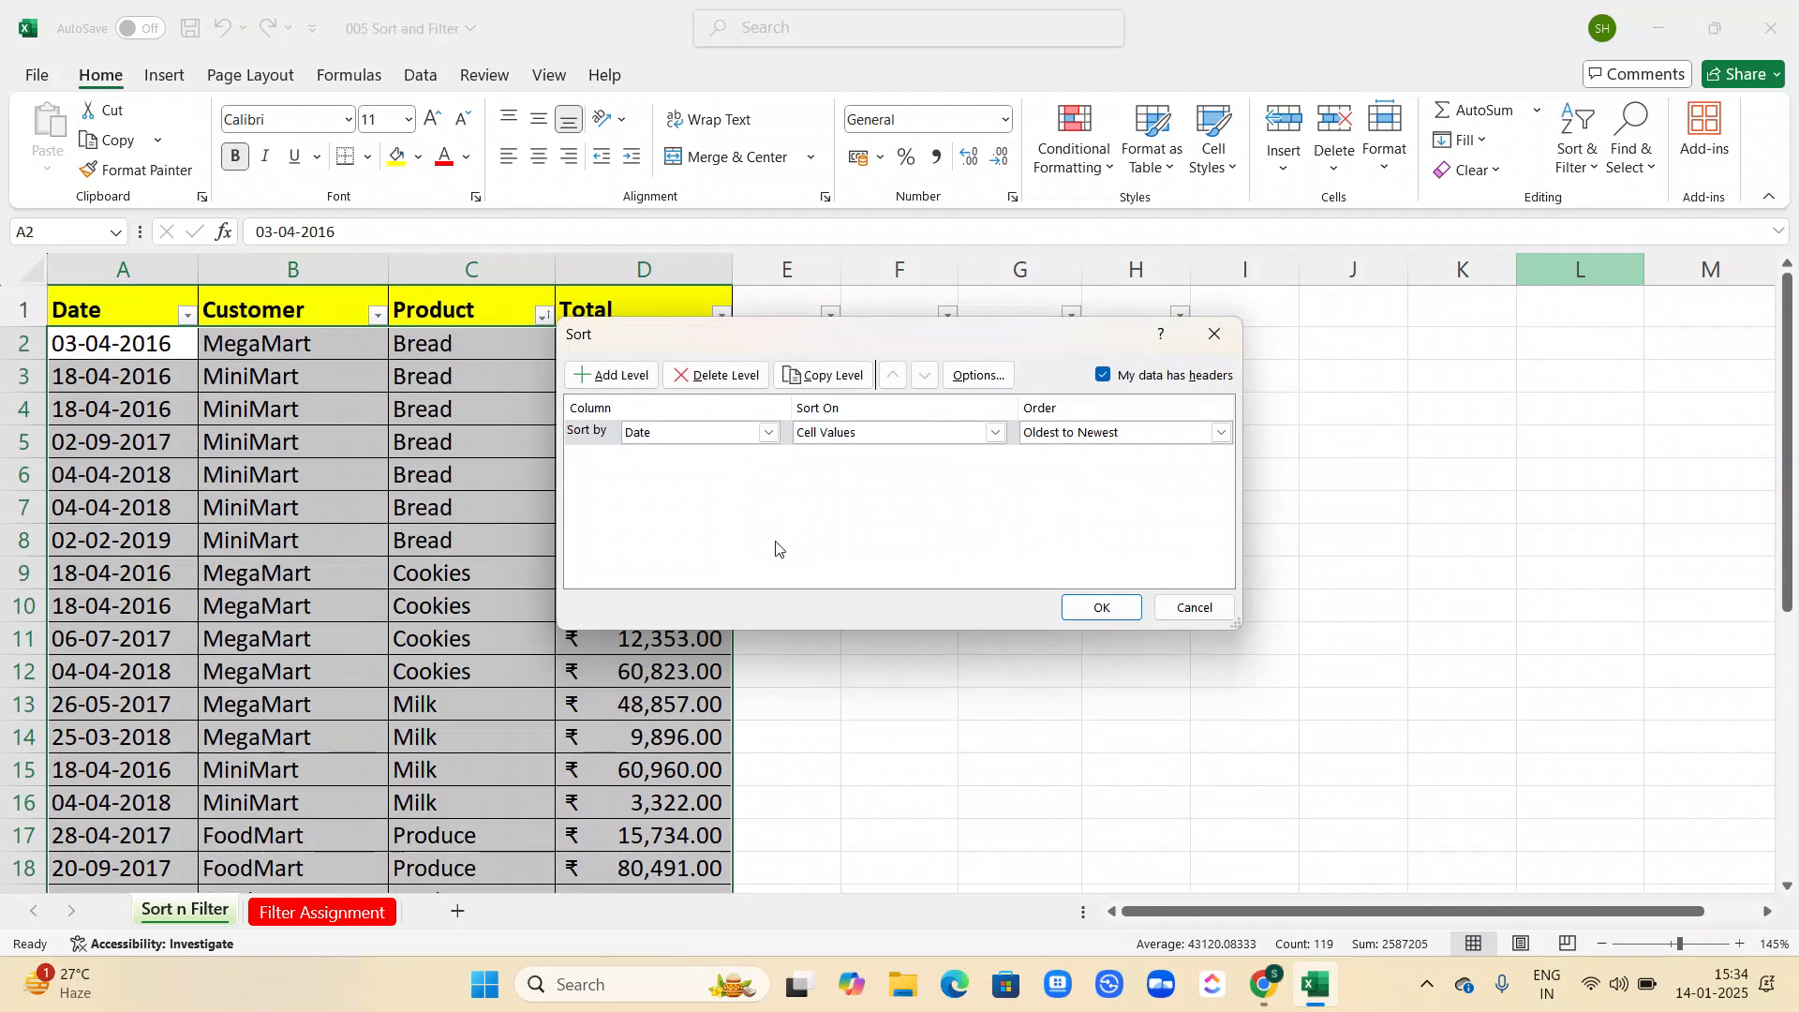
Set the first sort level to the Date column, on Cell Values, in Oldest to Newest order.
click(772, 434)
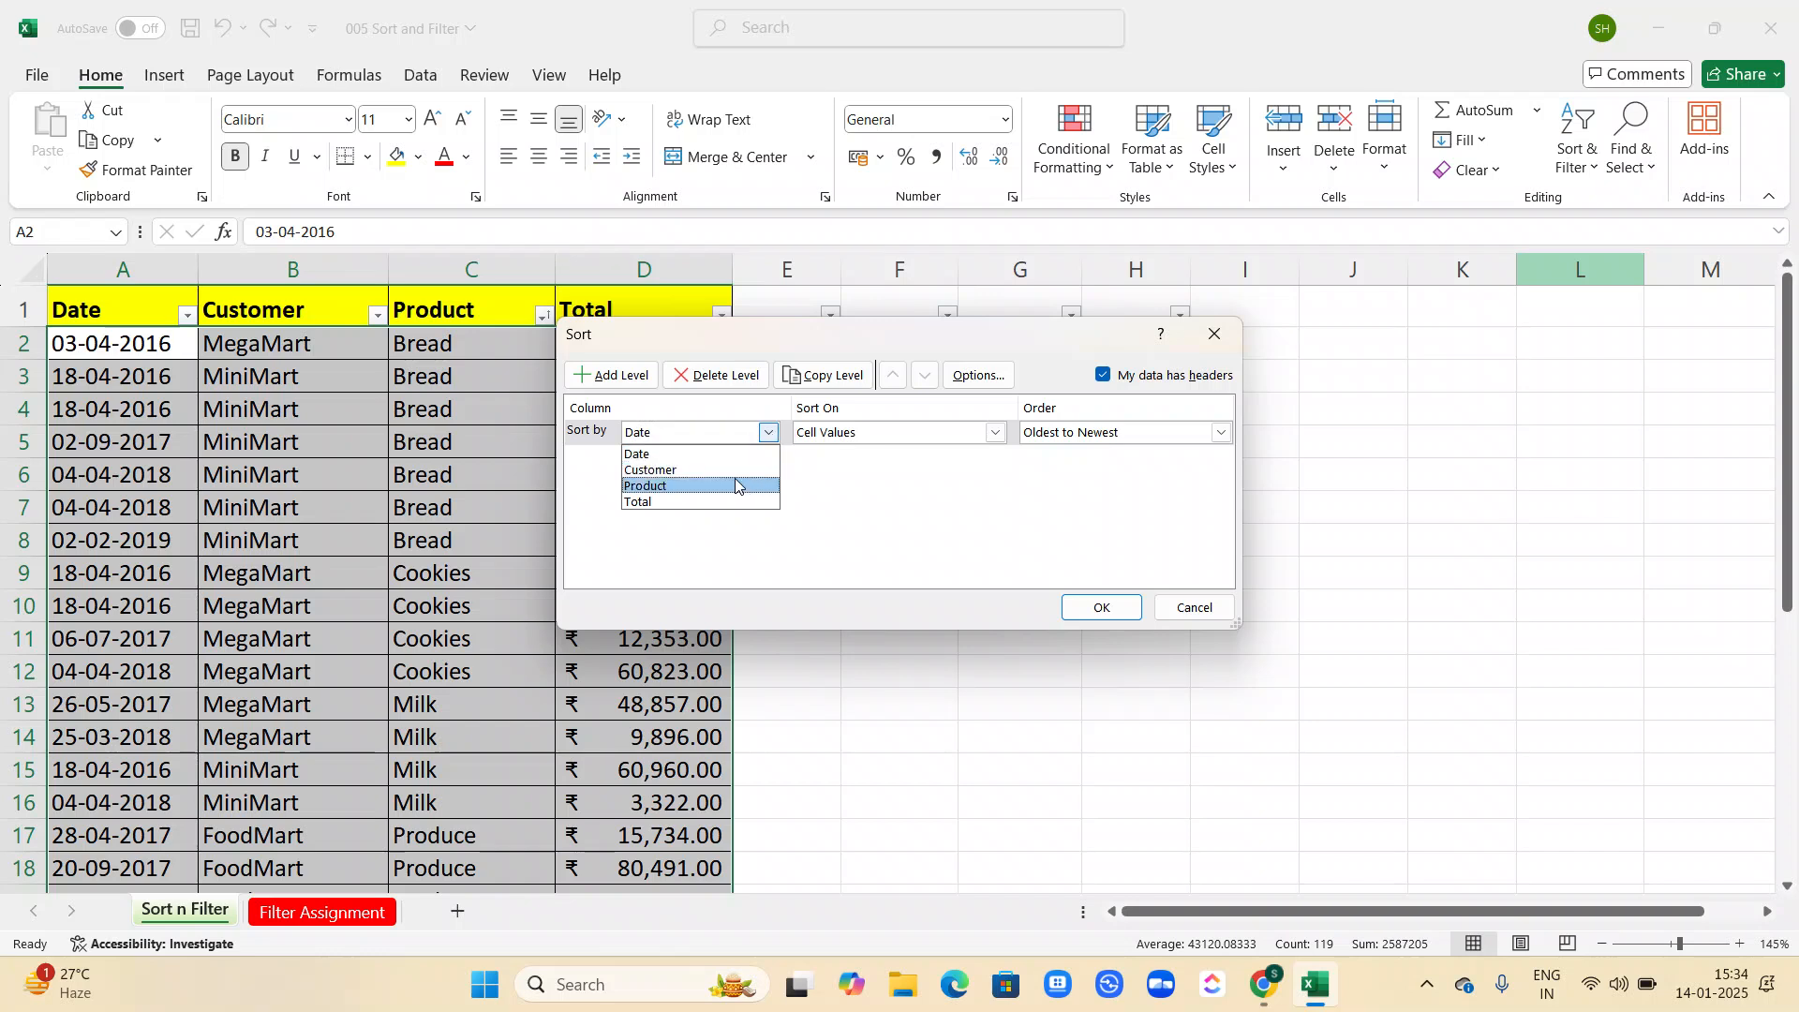
click(717, 455)
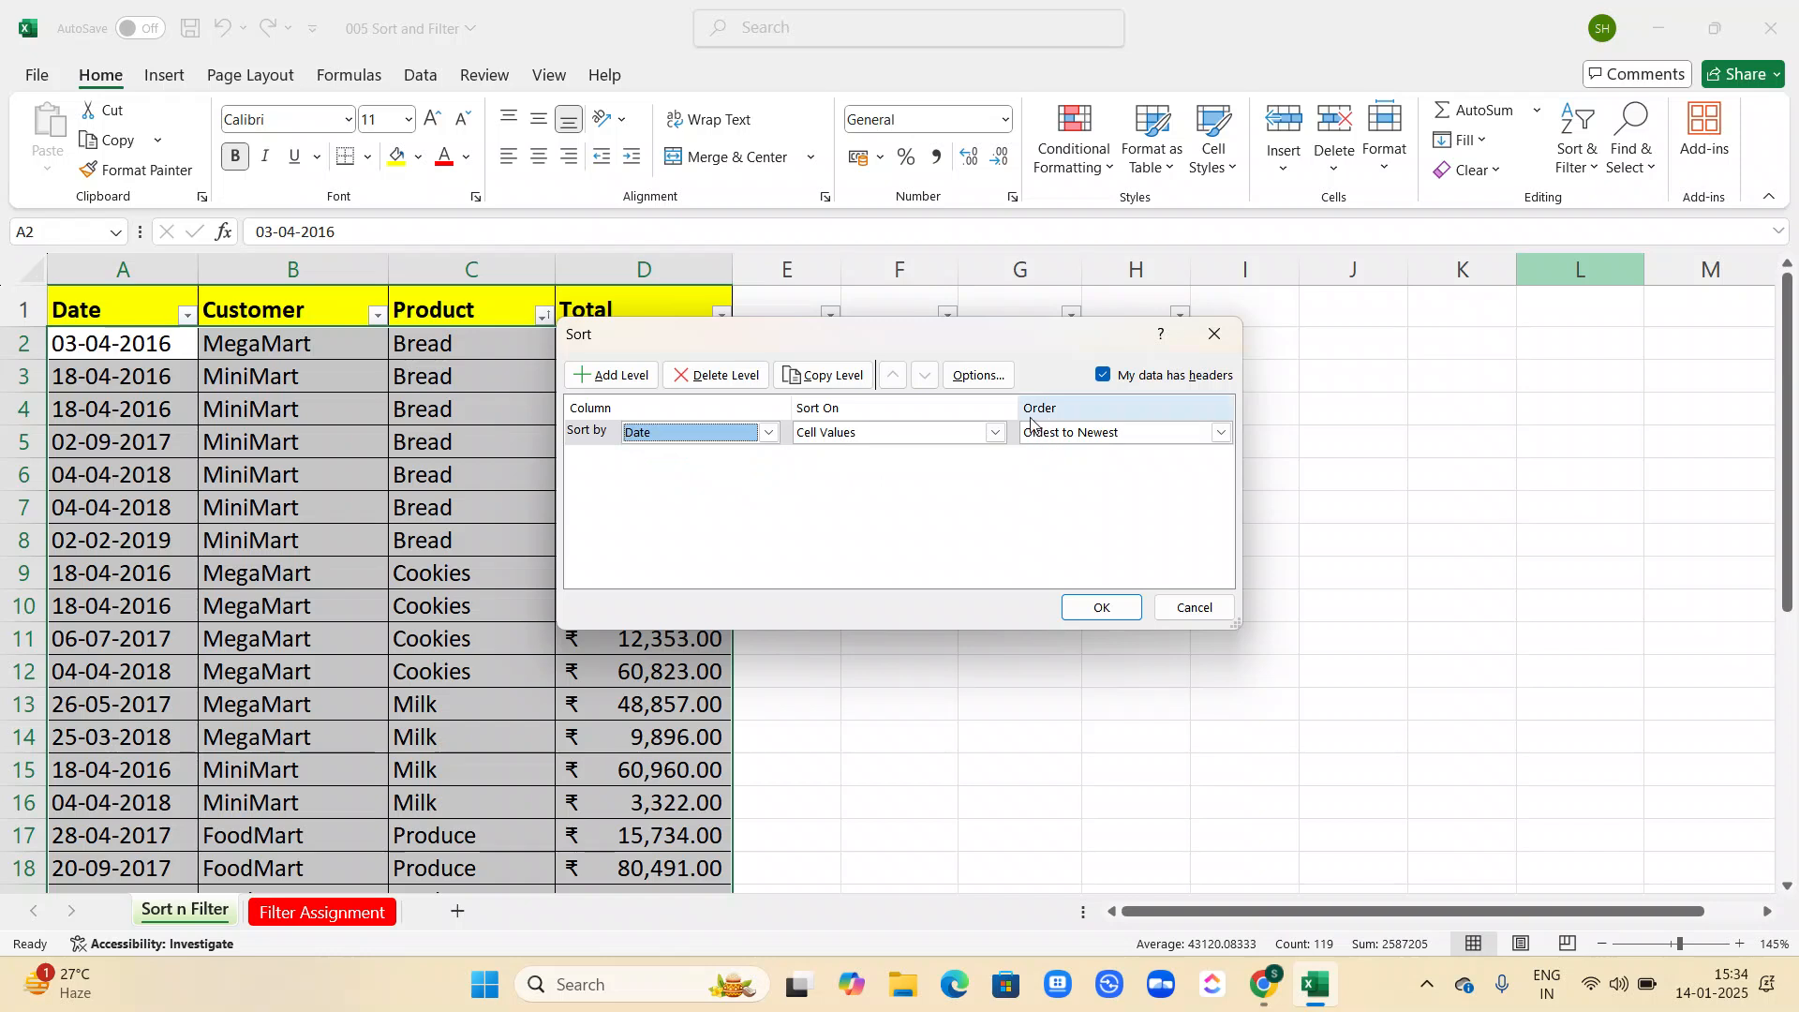
click(1006, 431)
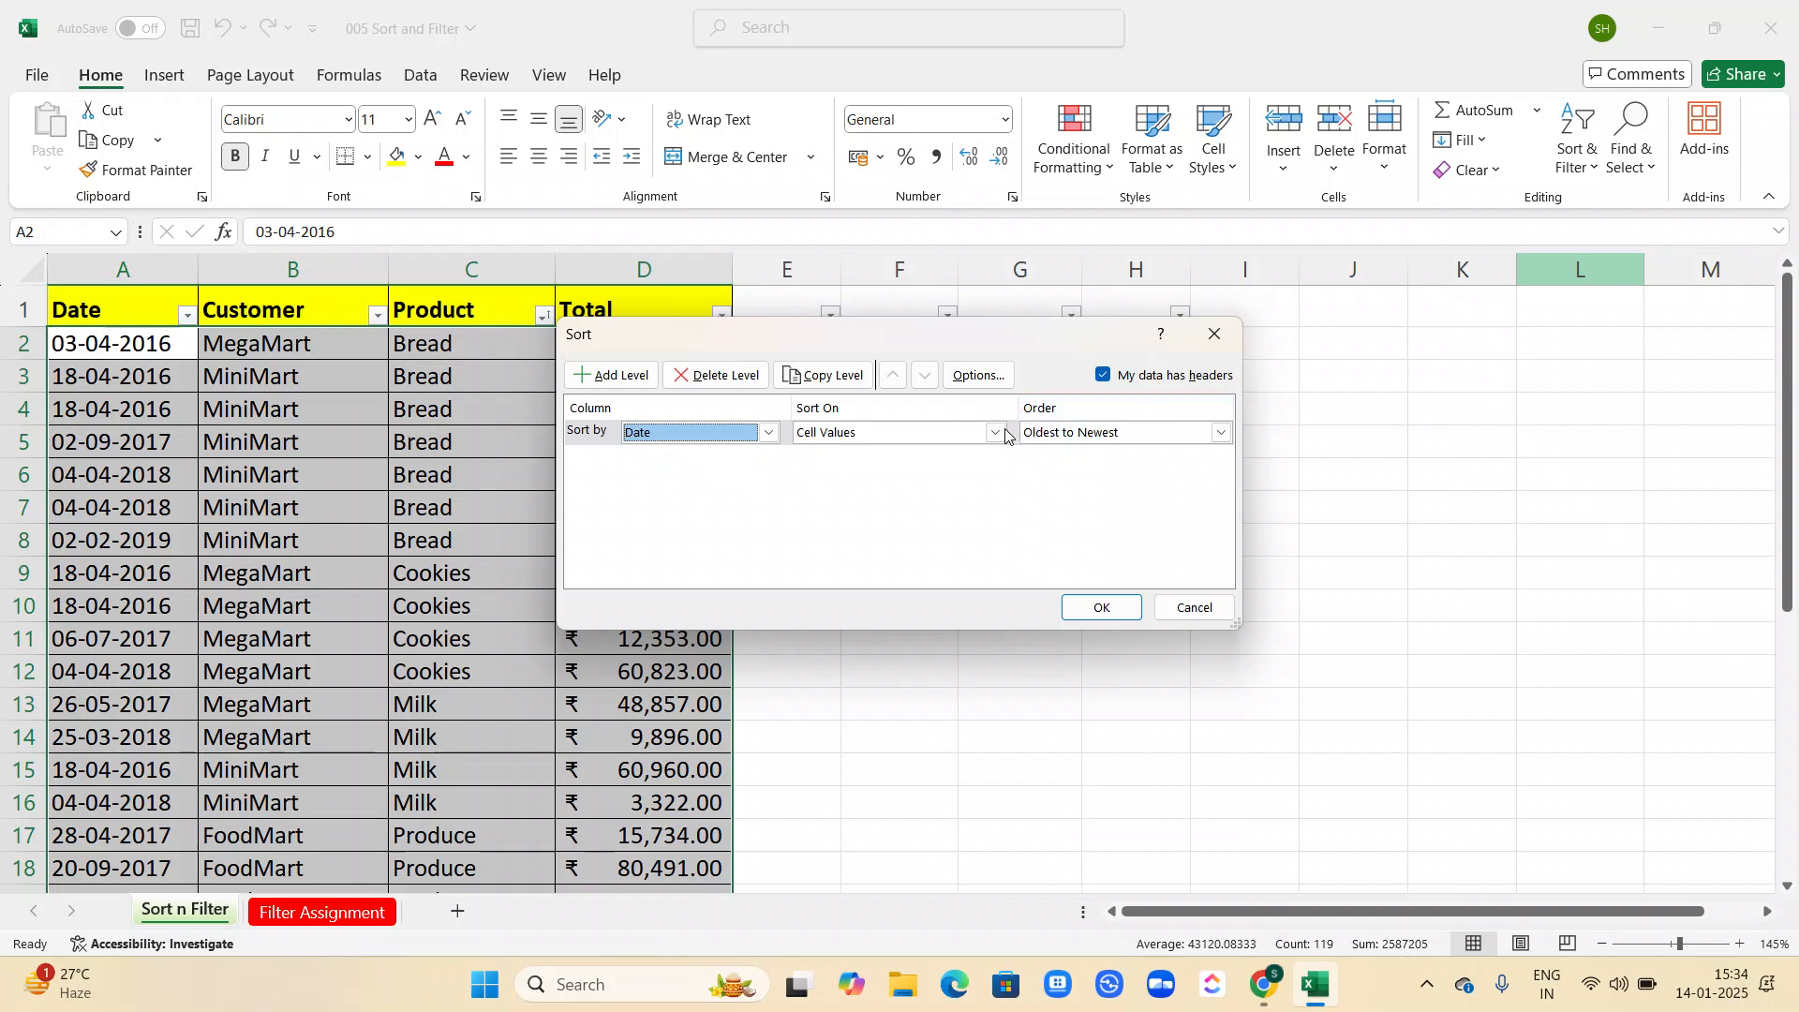
click(1000, 433)
click(998, 434)
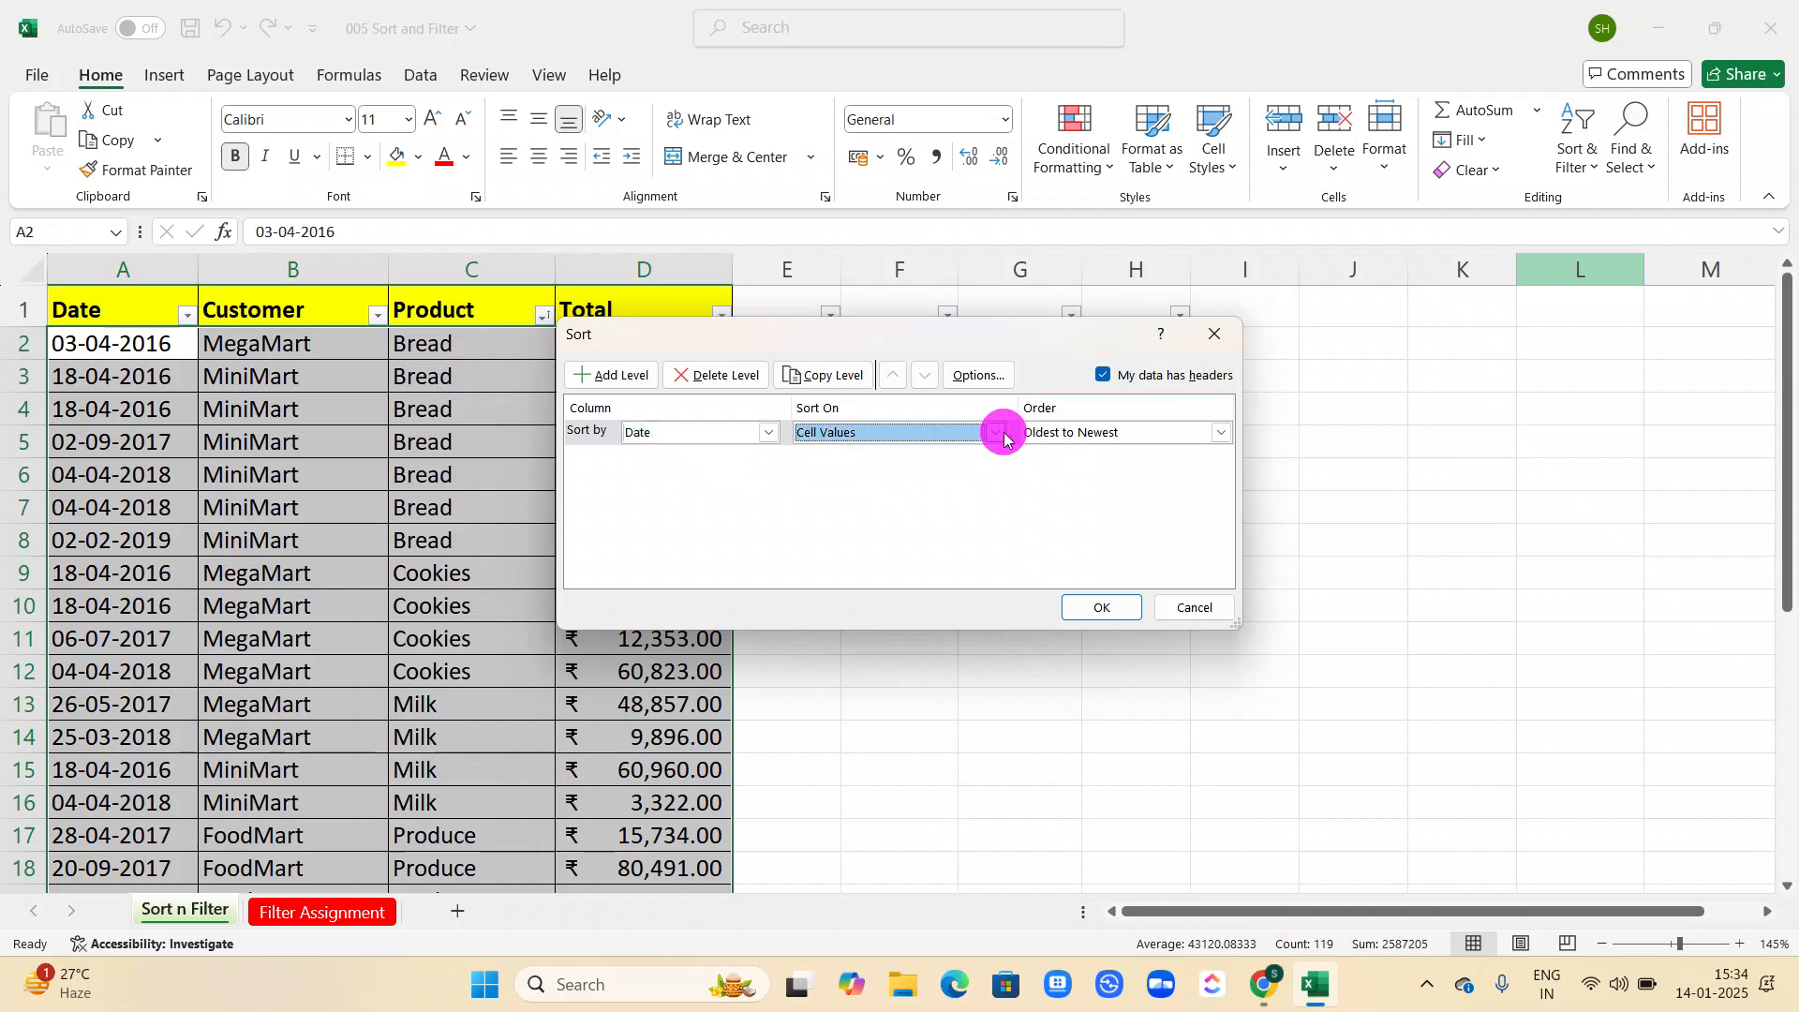
click(1219, 432)
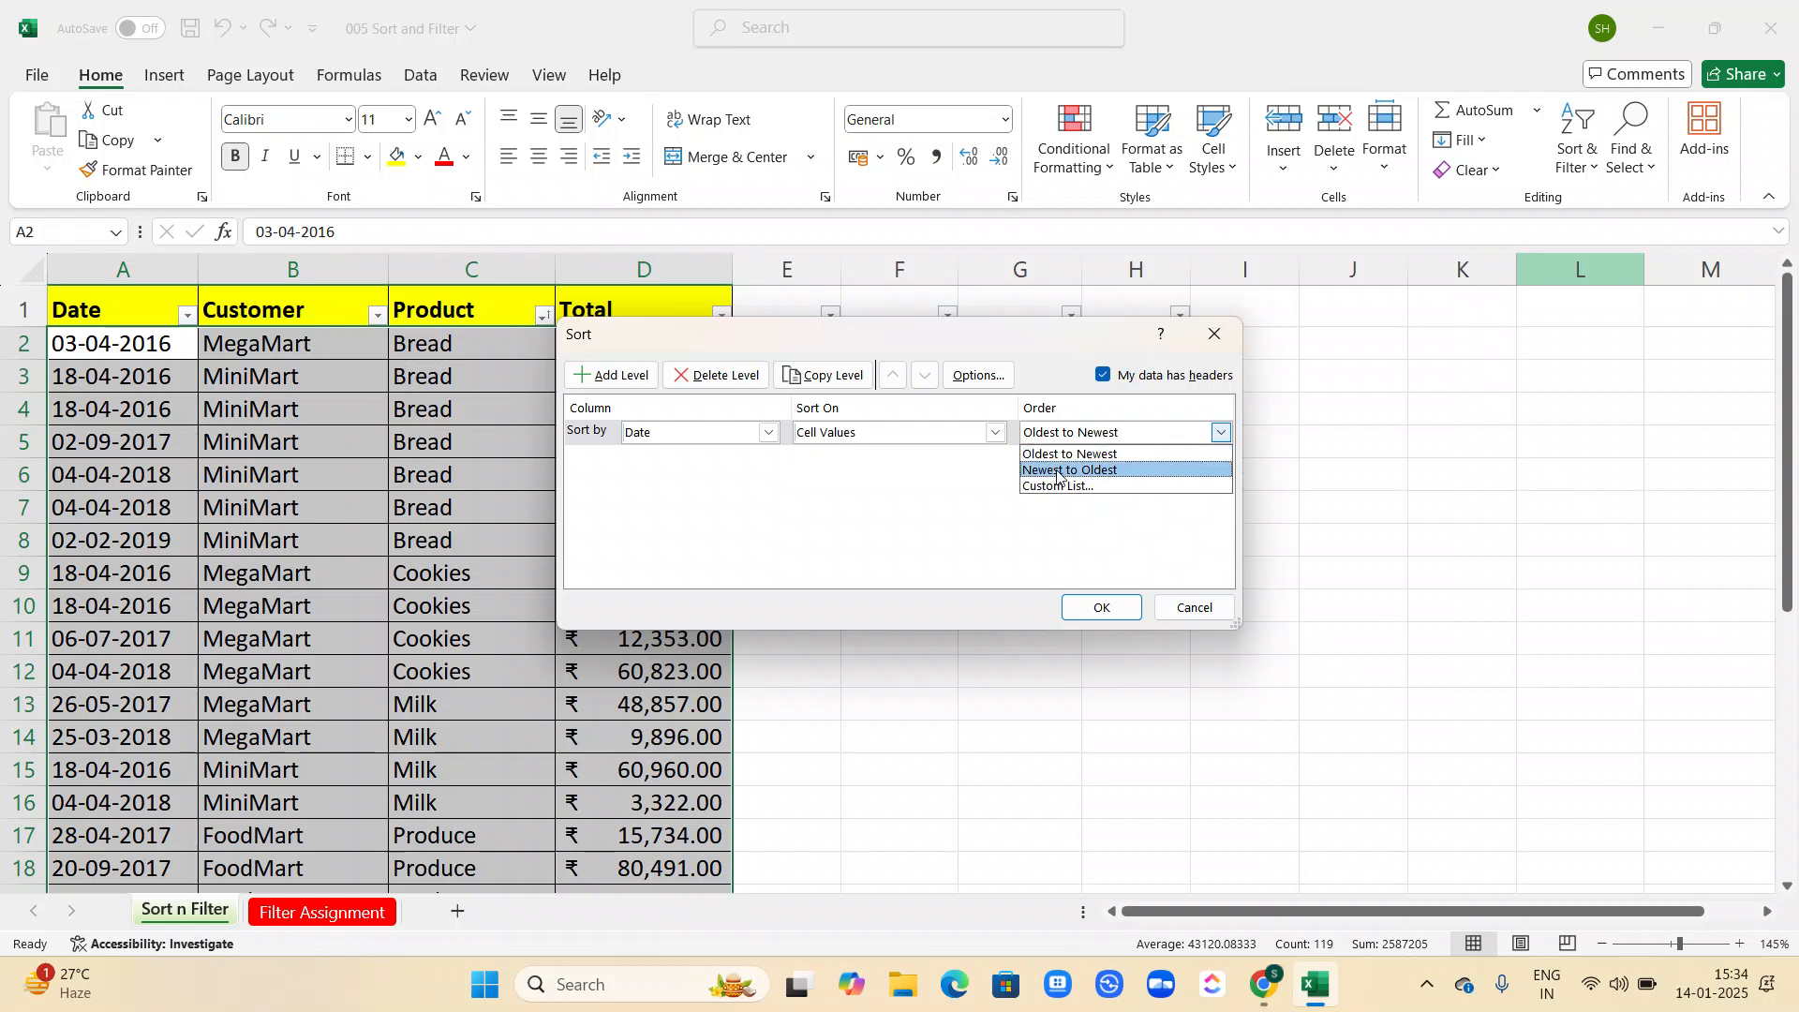
click(1089, 457)
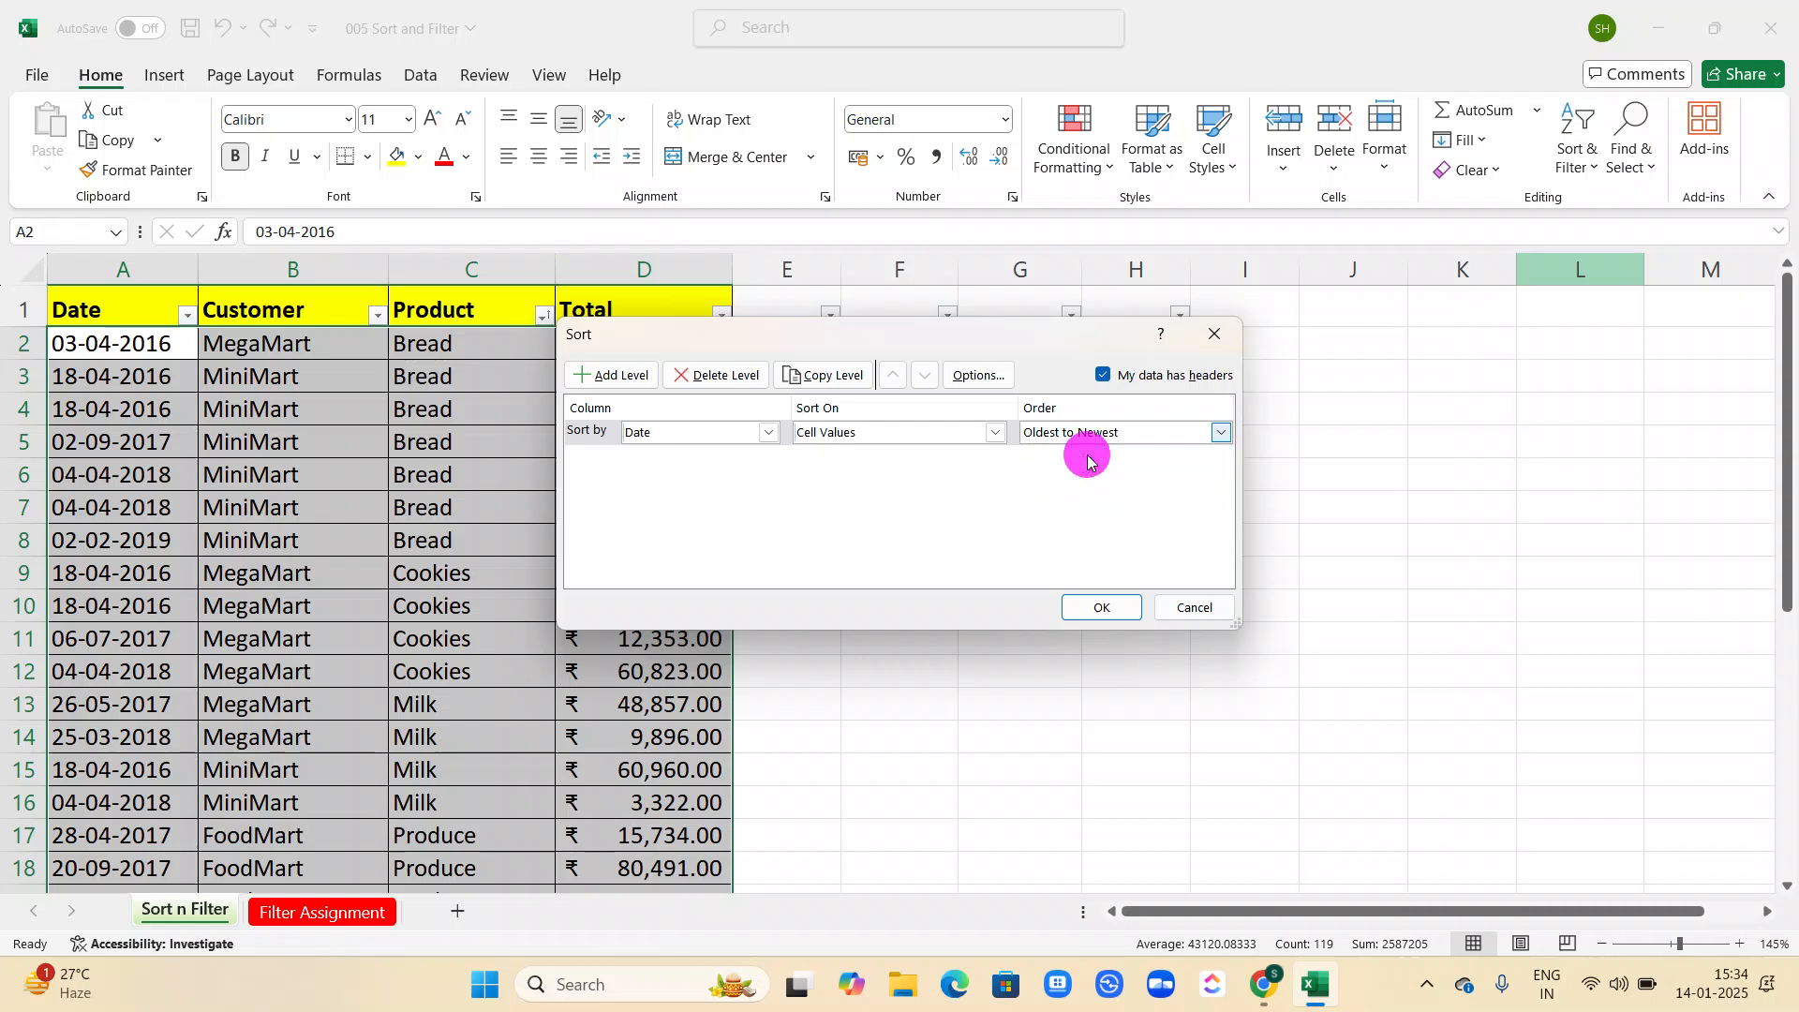
Add a second sort level by Customer in Z to A order and apply the custom sort.
click(635, 374)
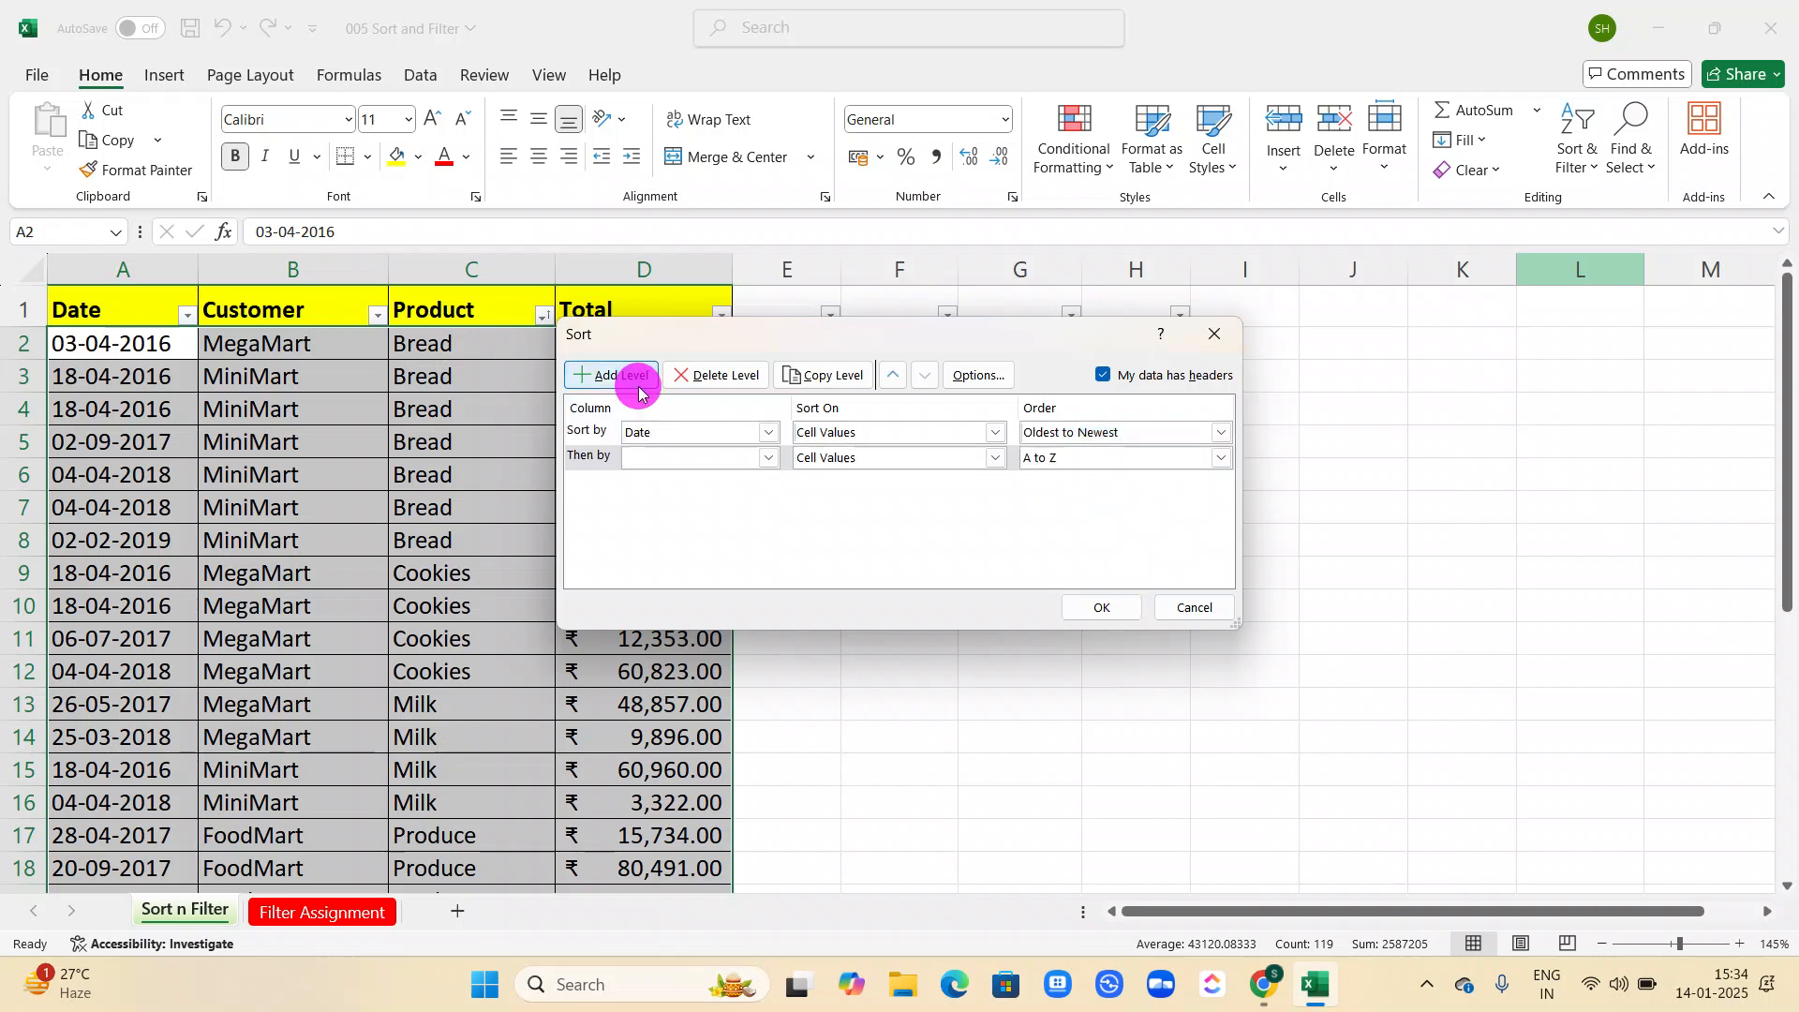
click(769, 459)
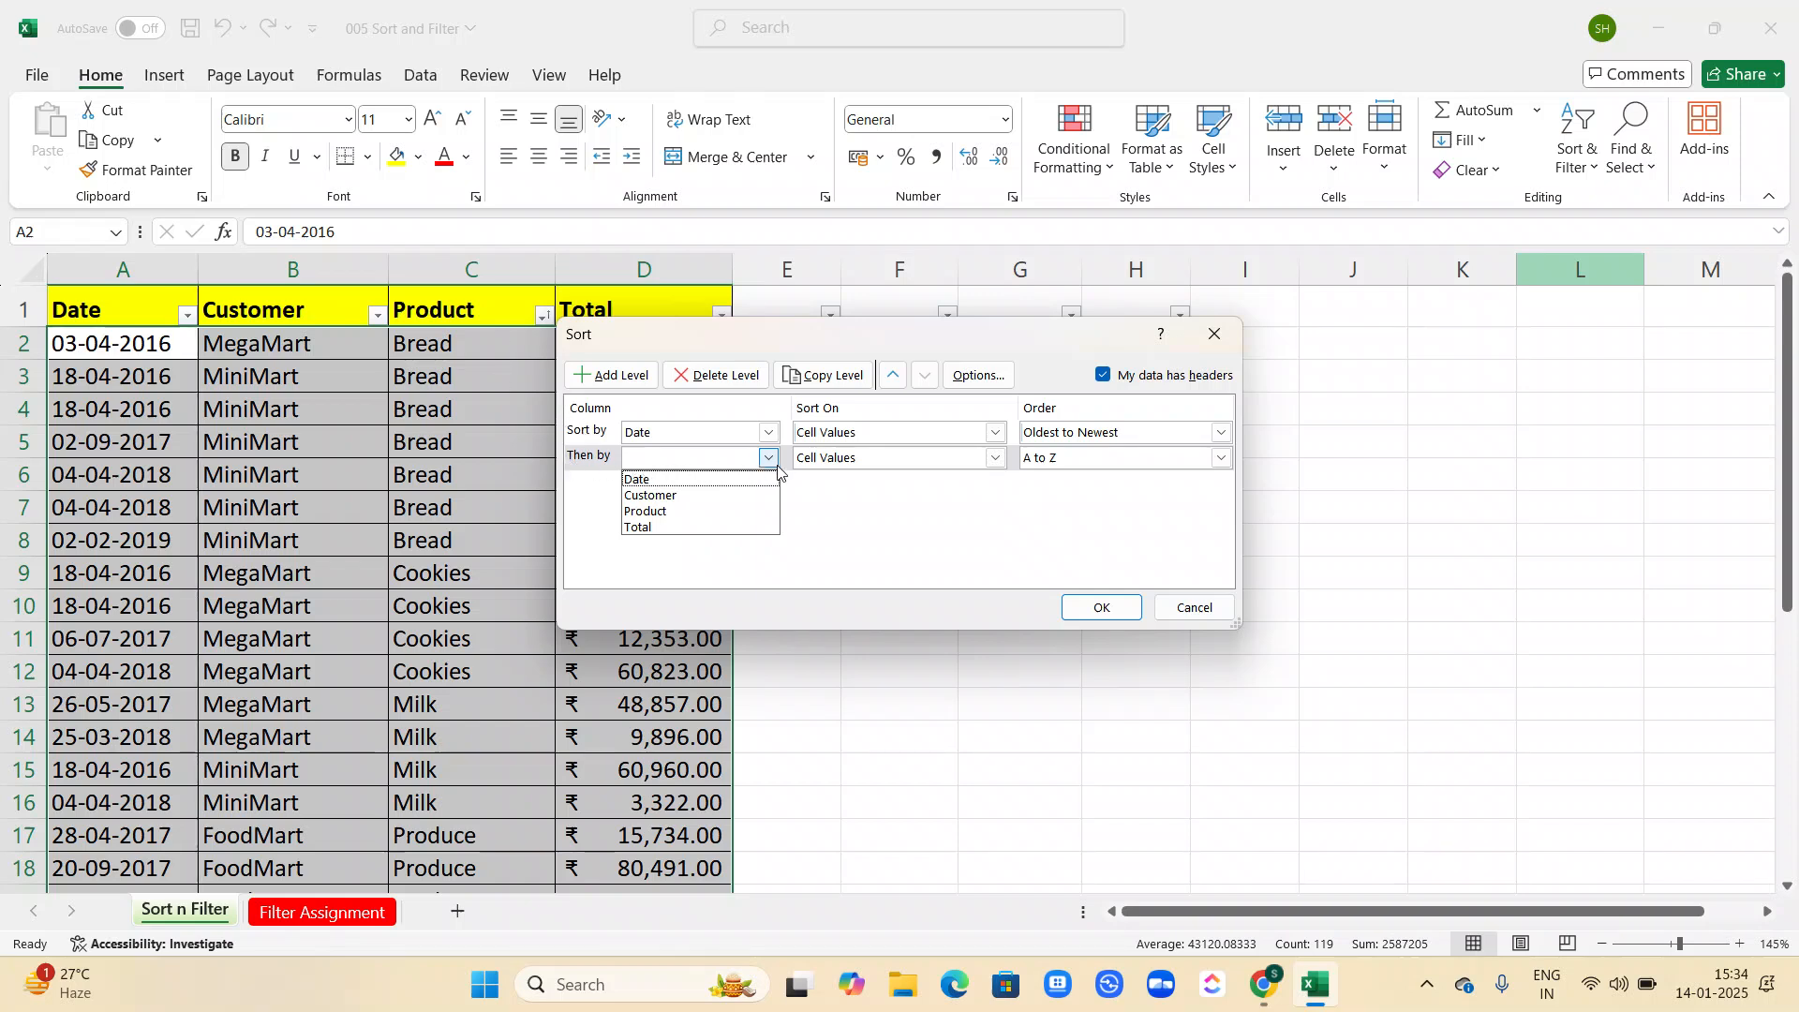
click(720, 496)
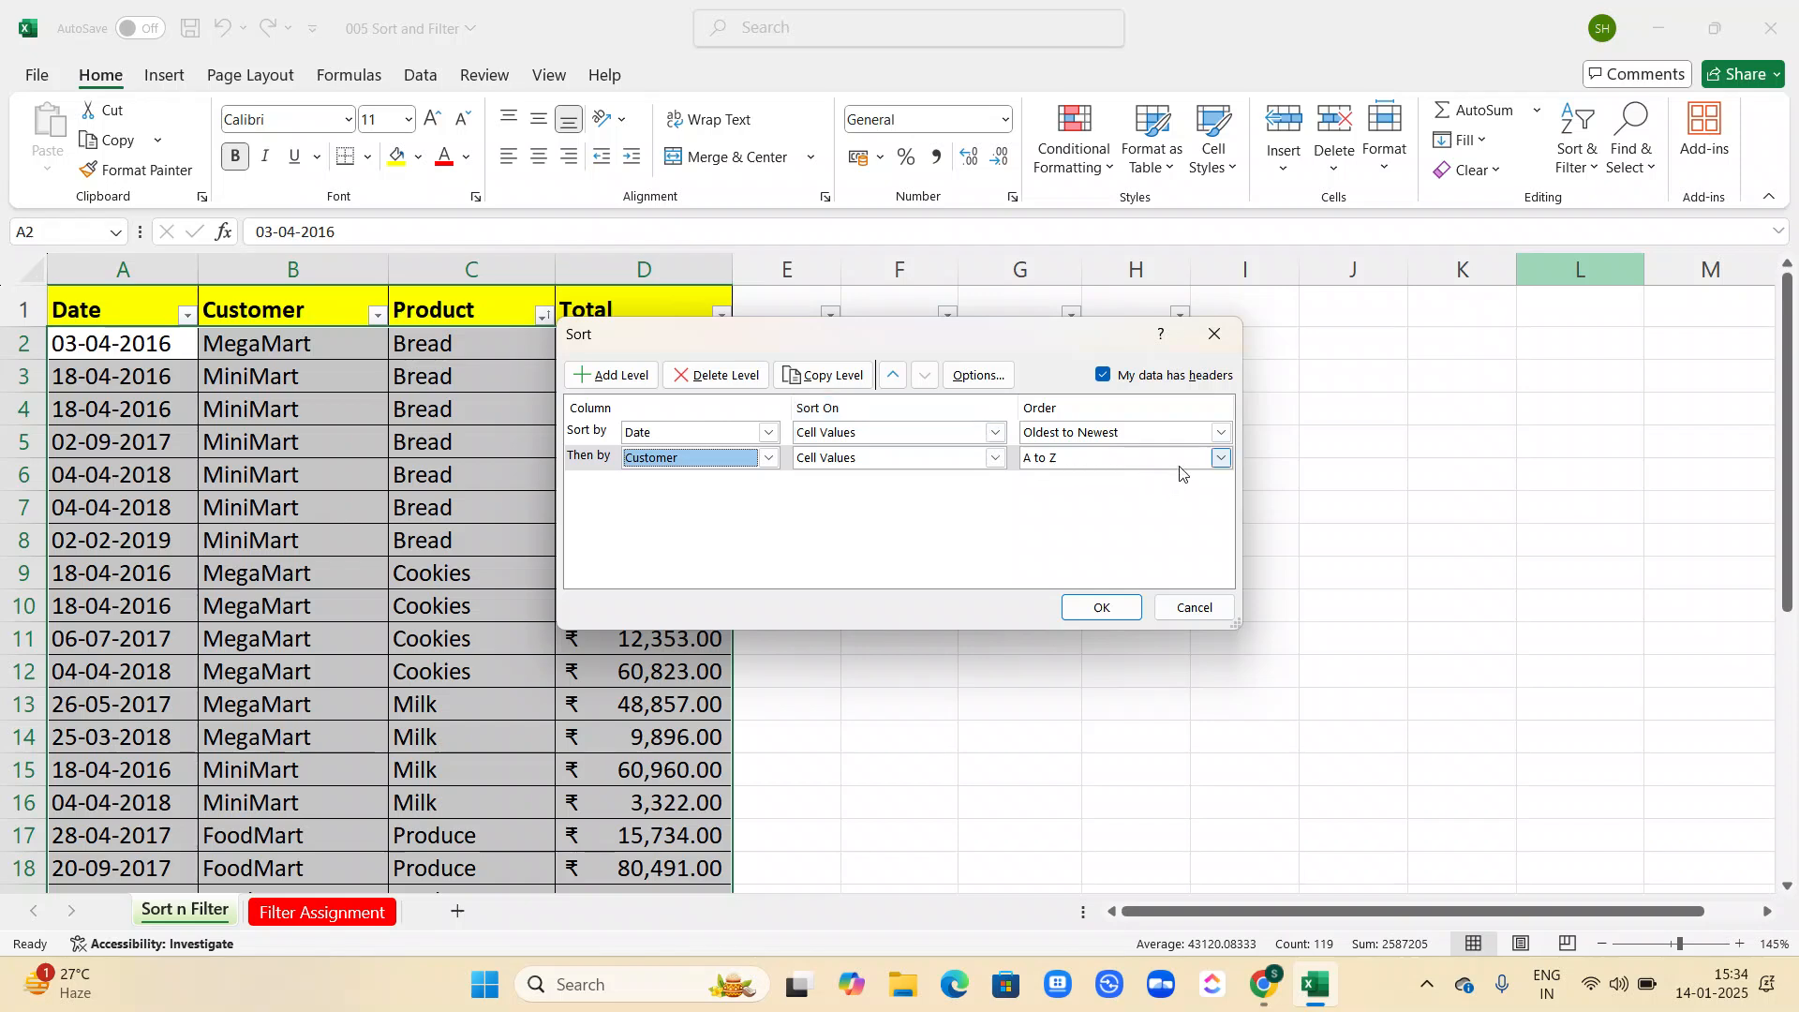
click(1219, 459)
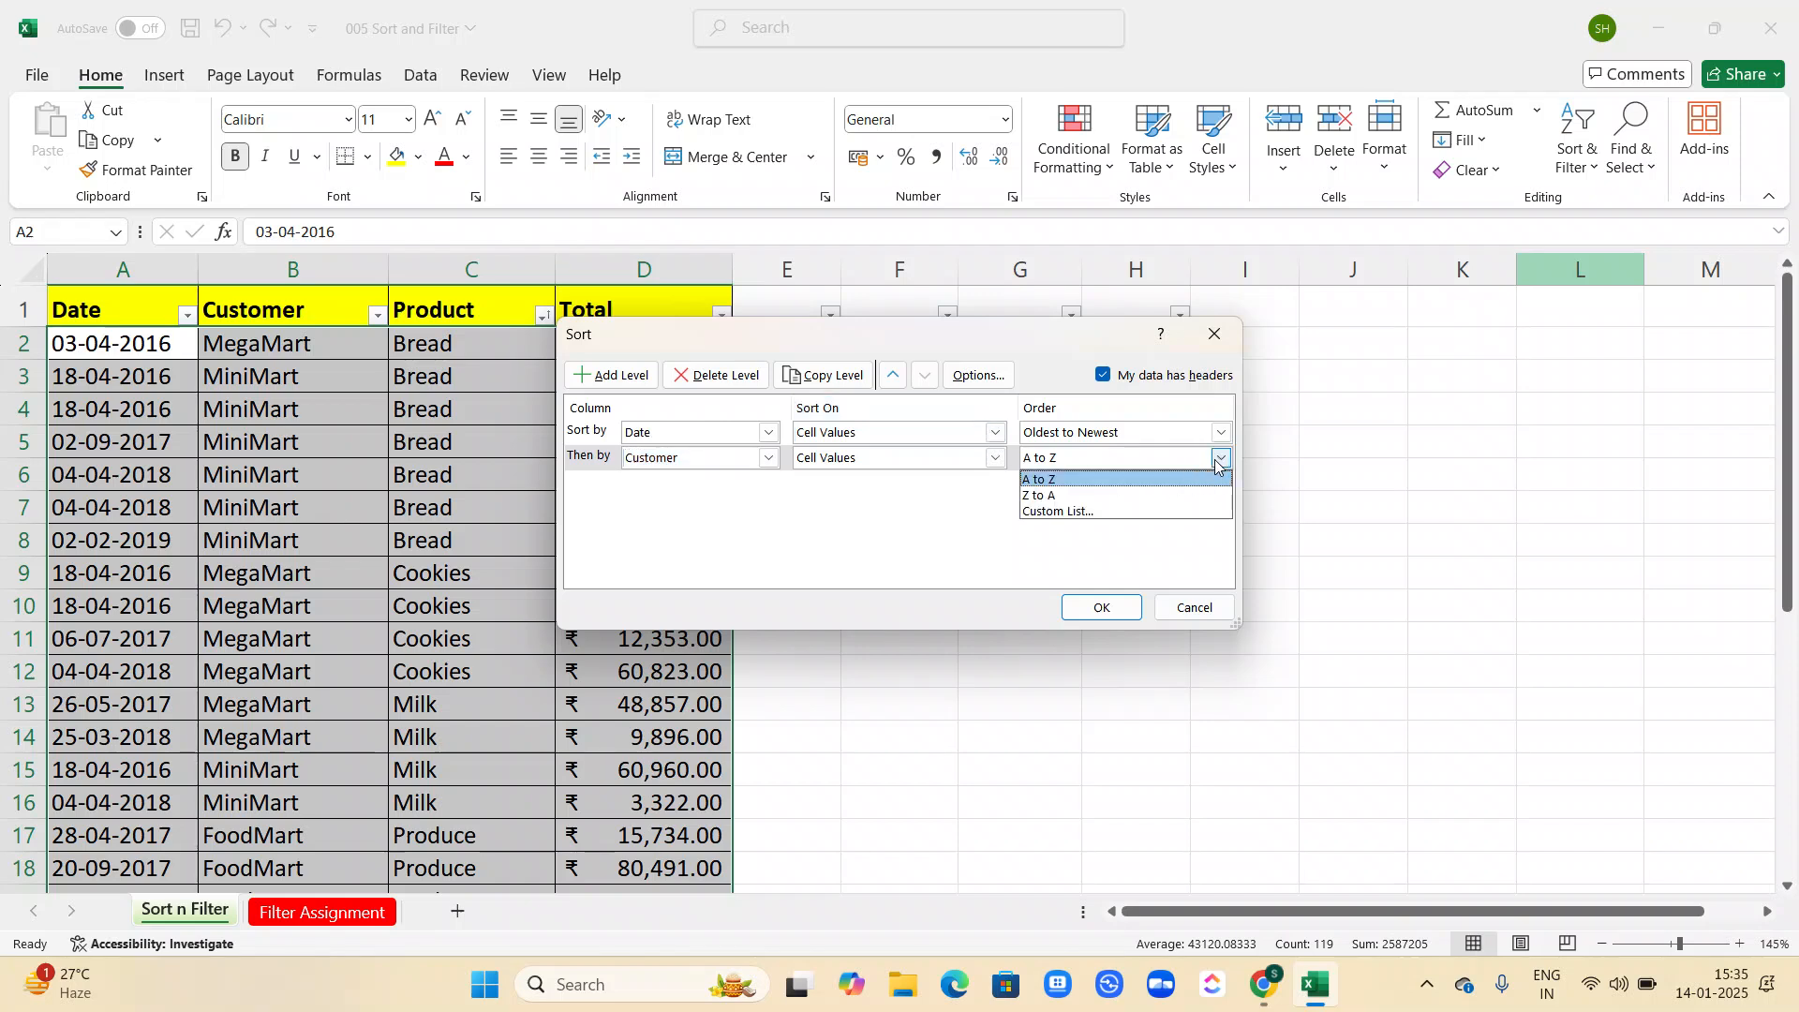
click(1134, 492)
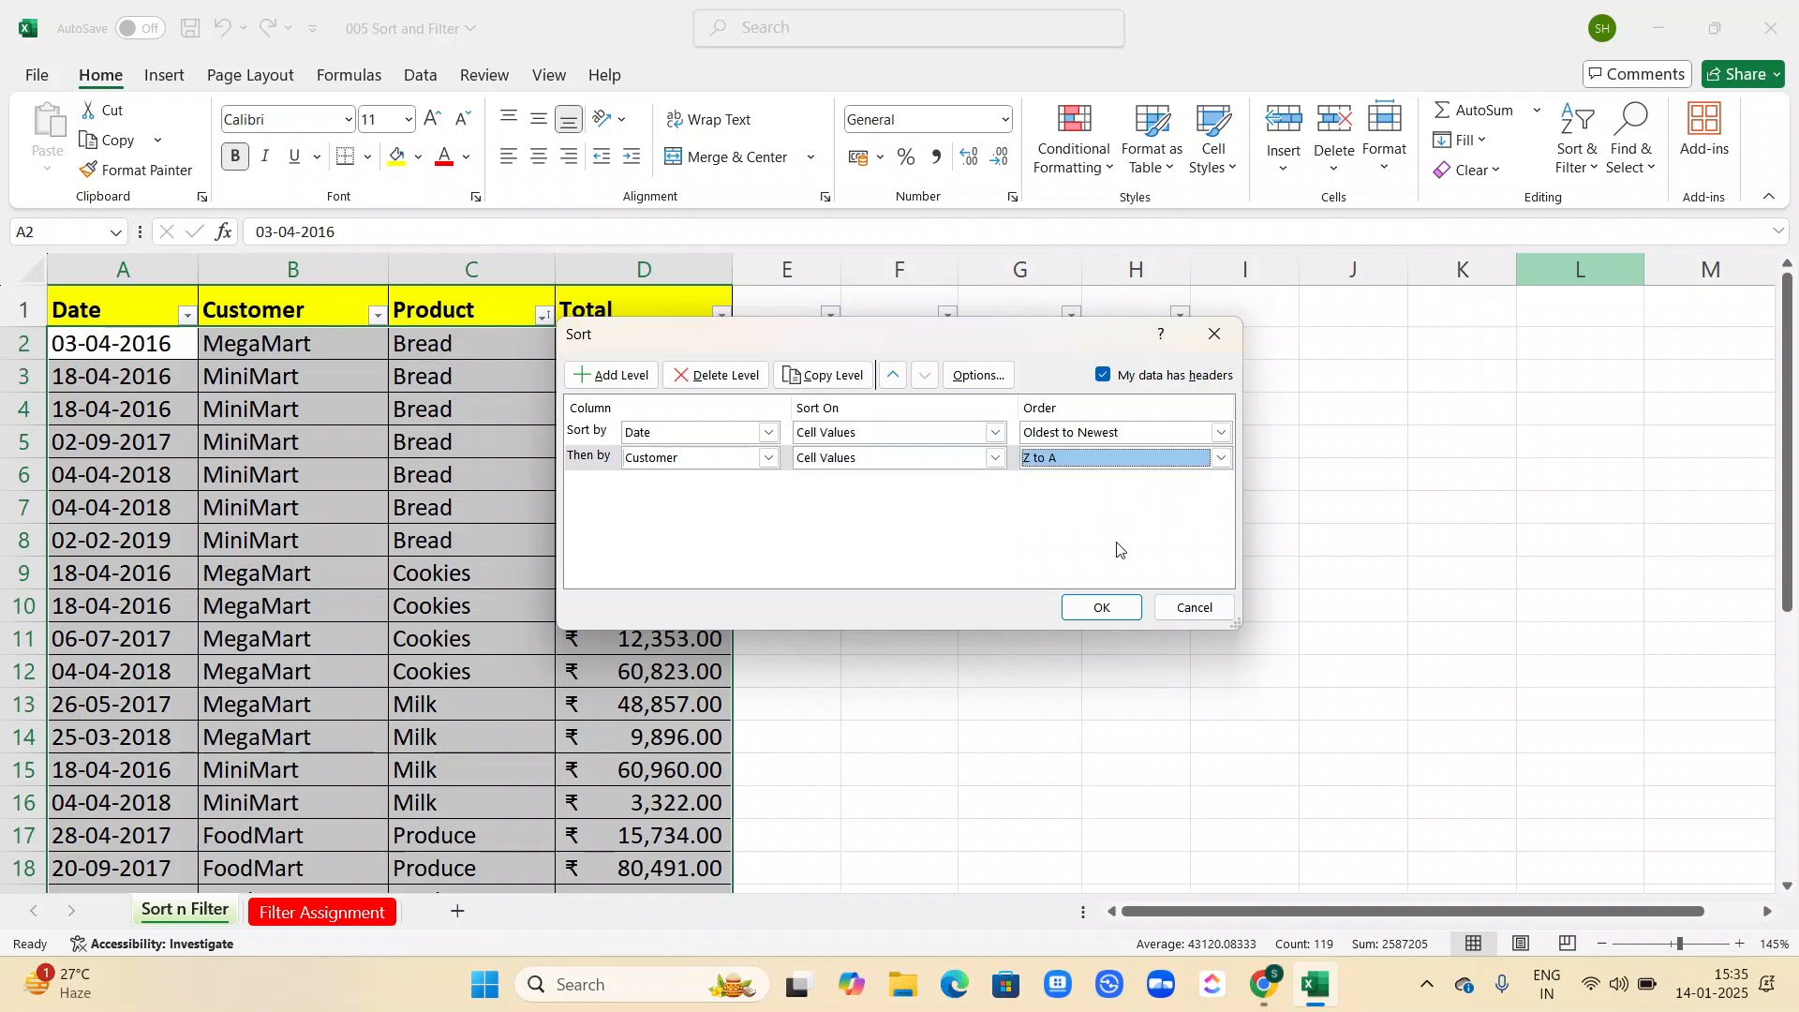
click(1102, 609)
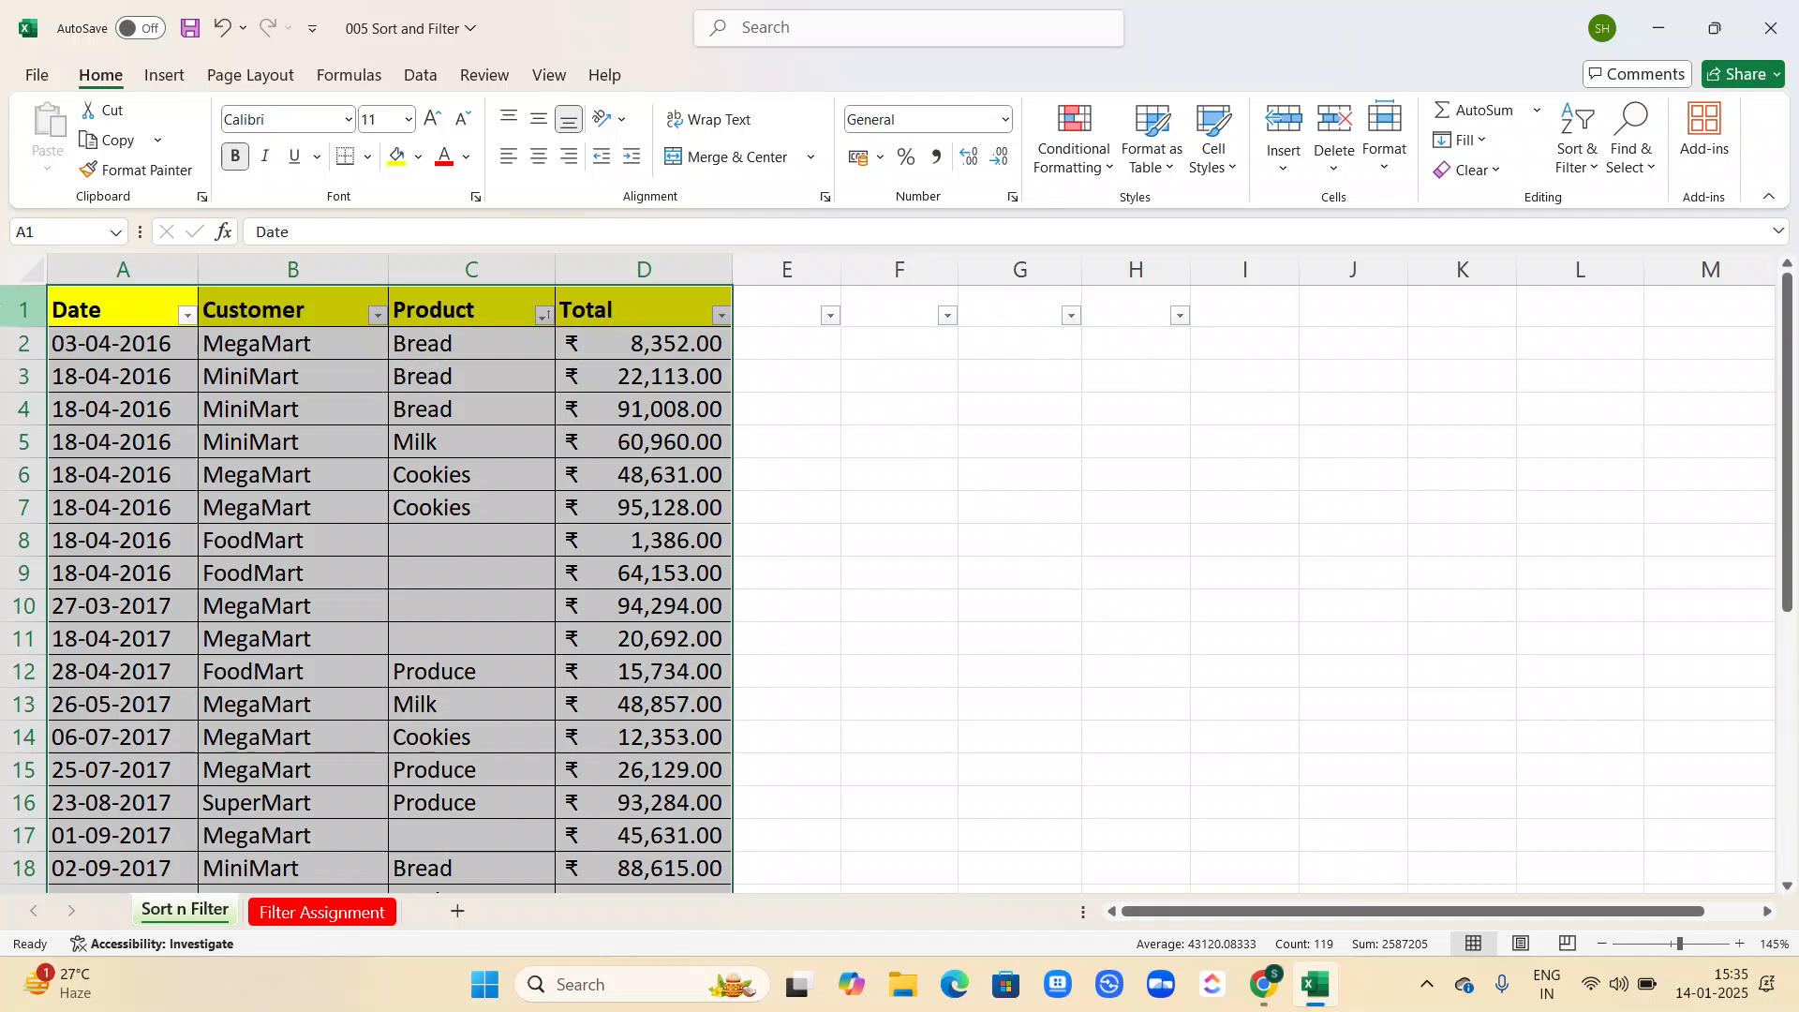
click(13, 310)
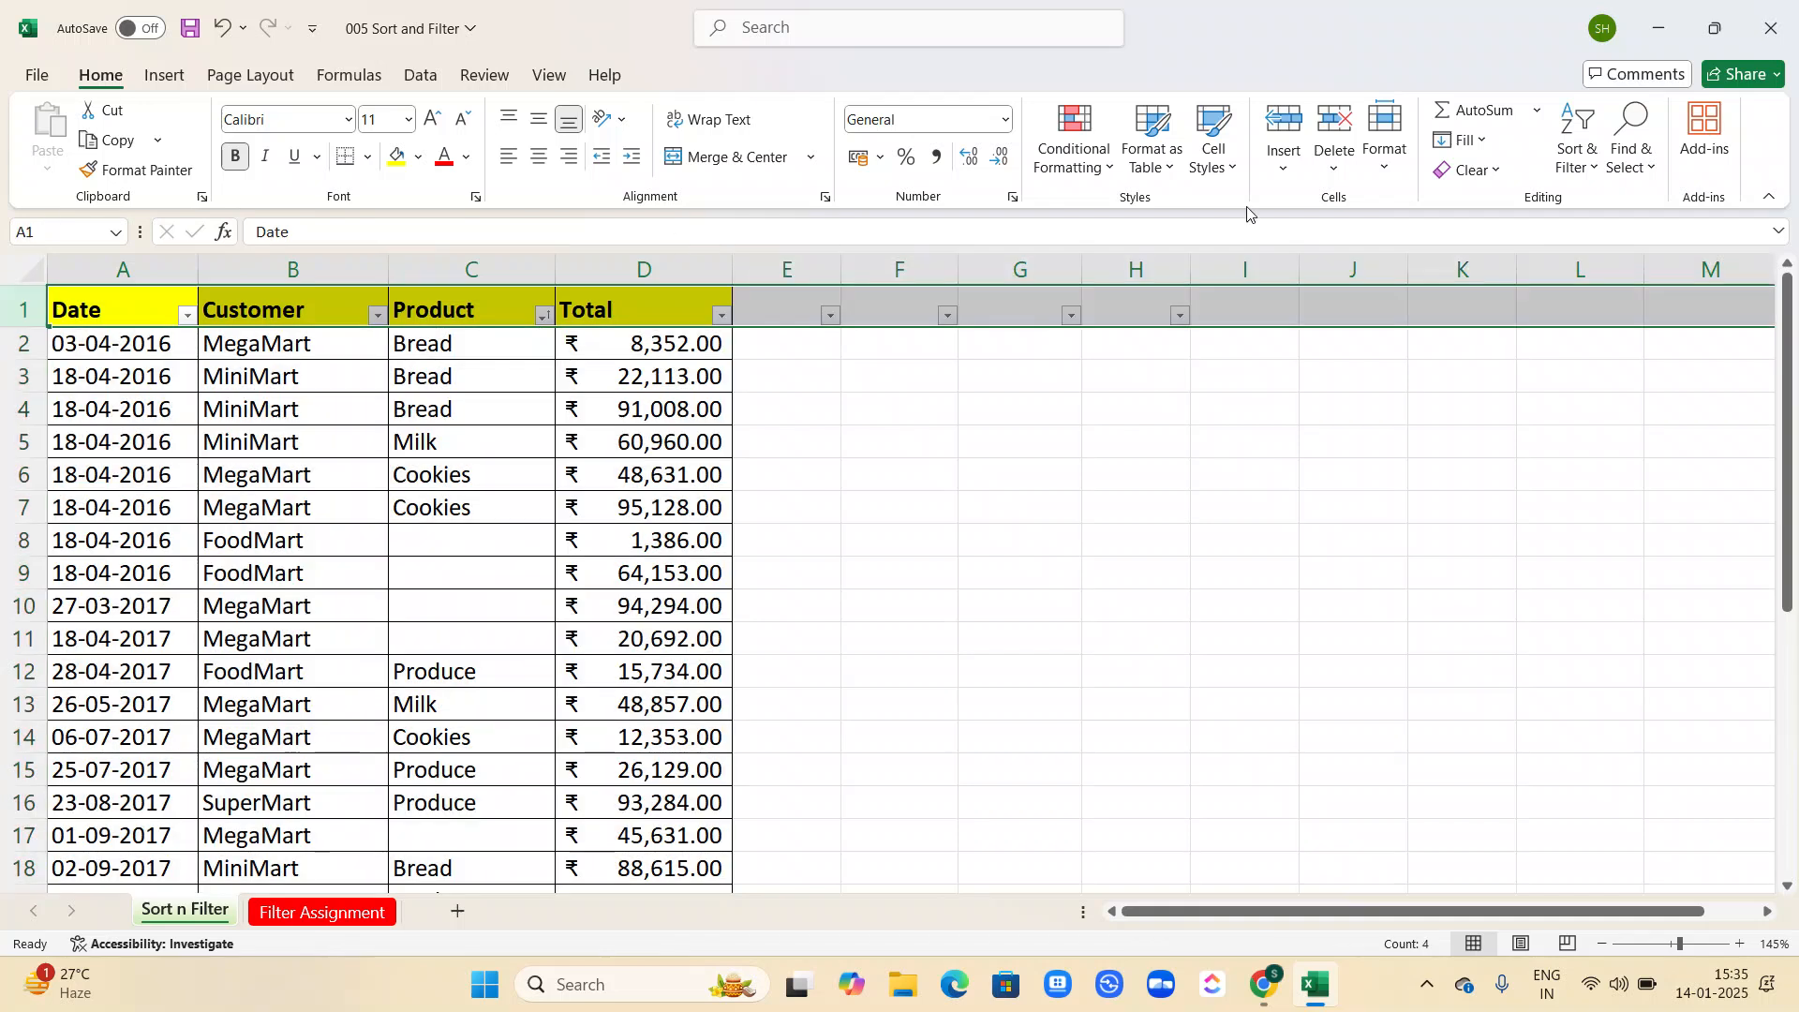
click(1497, 114)
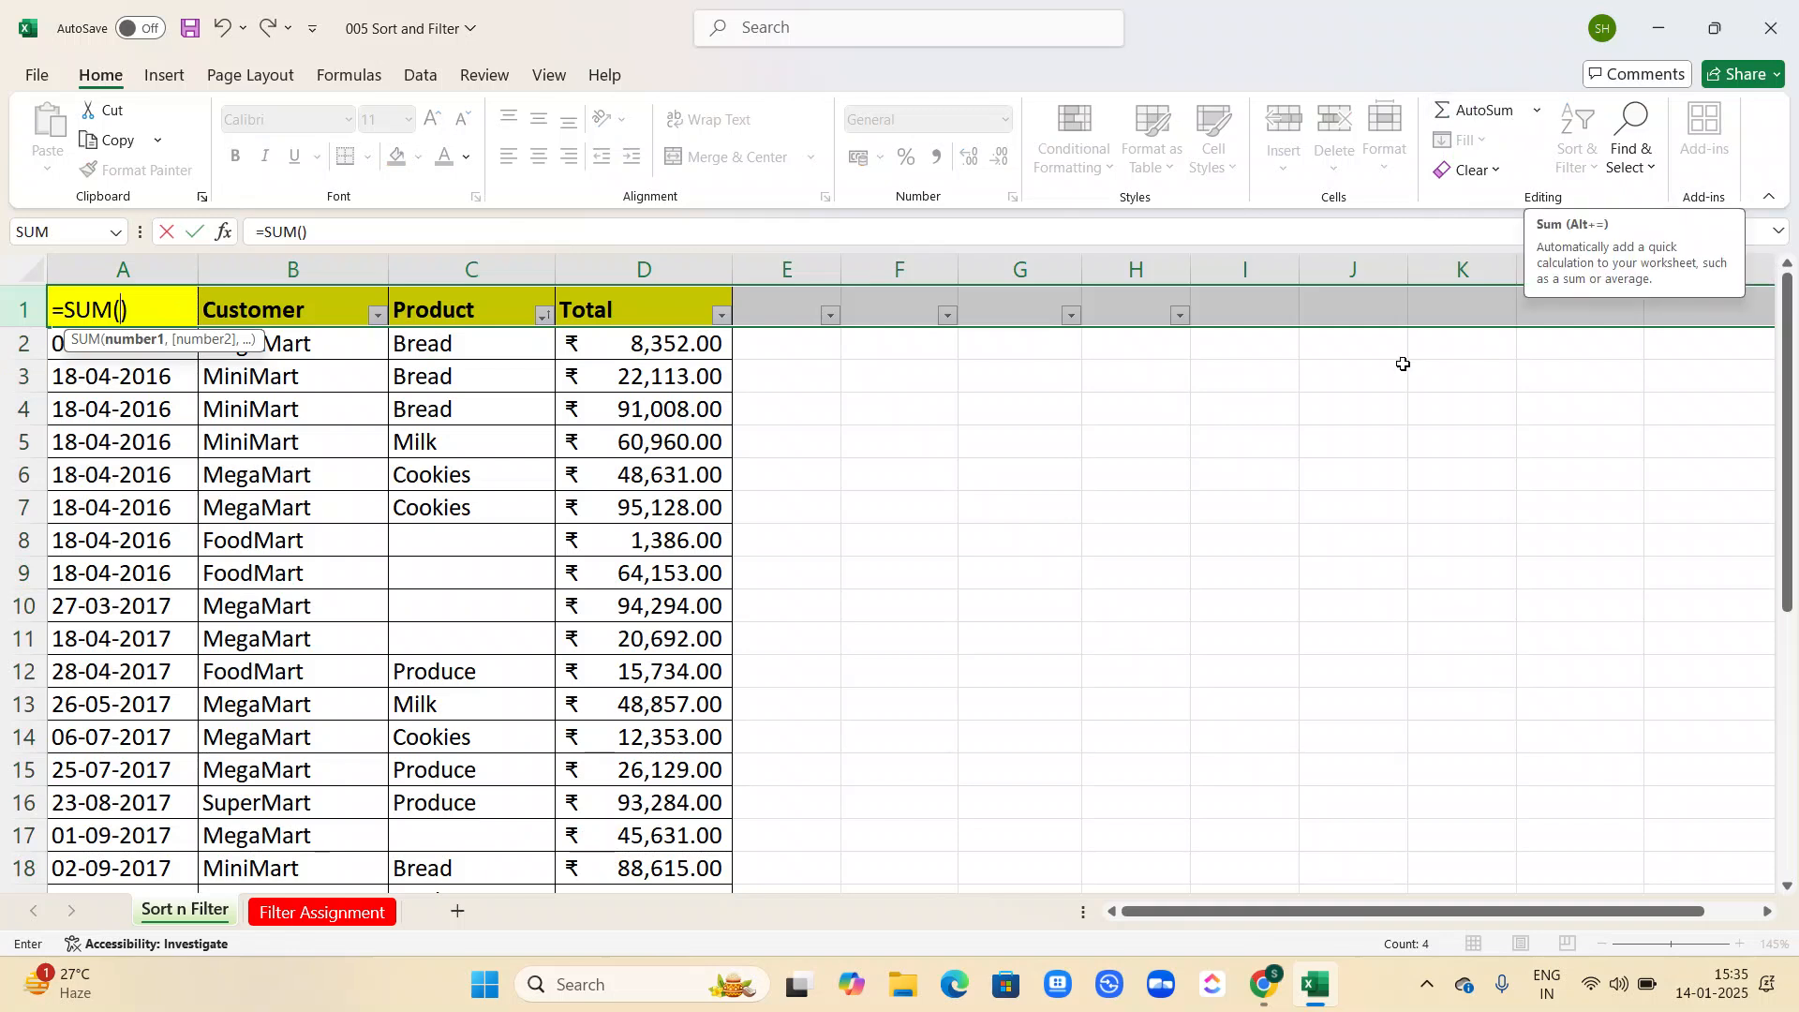
click(1471, 397)
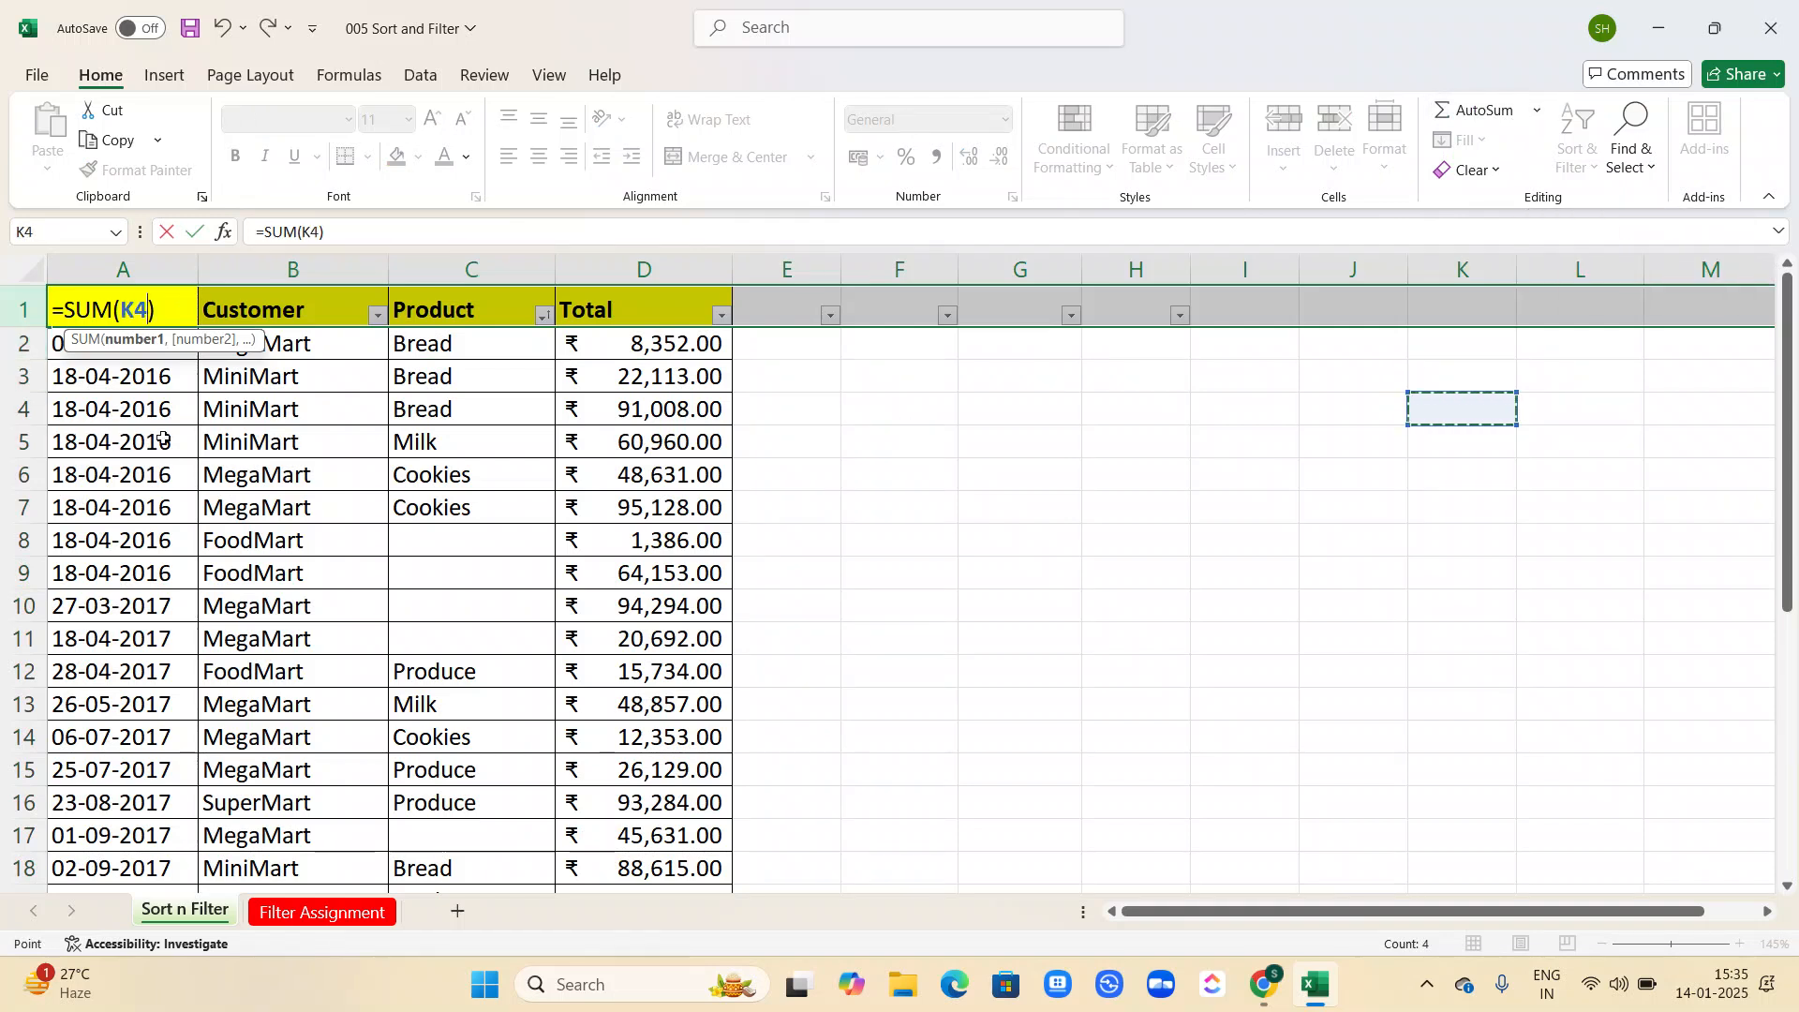
key(Escape)
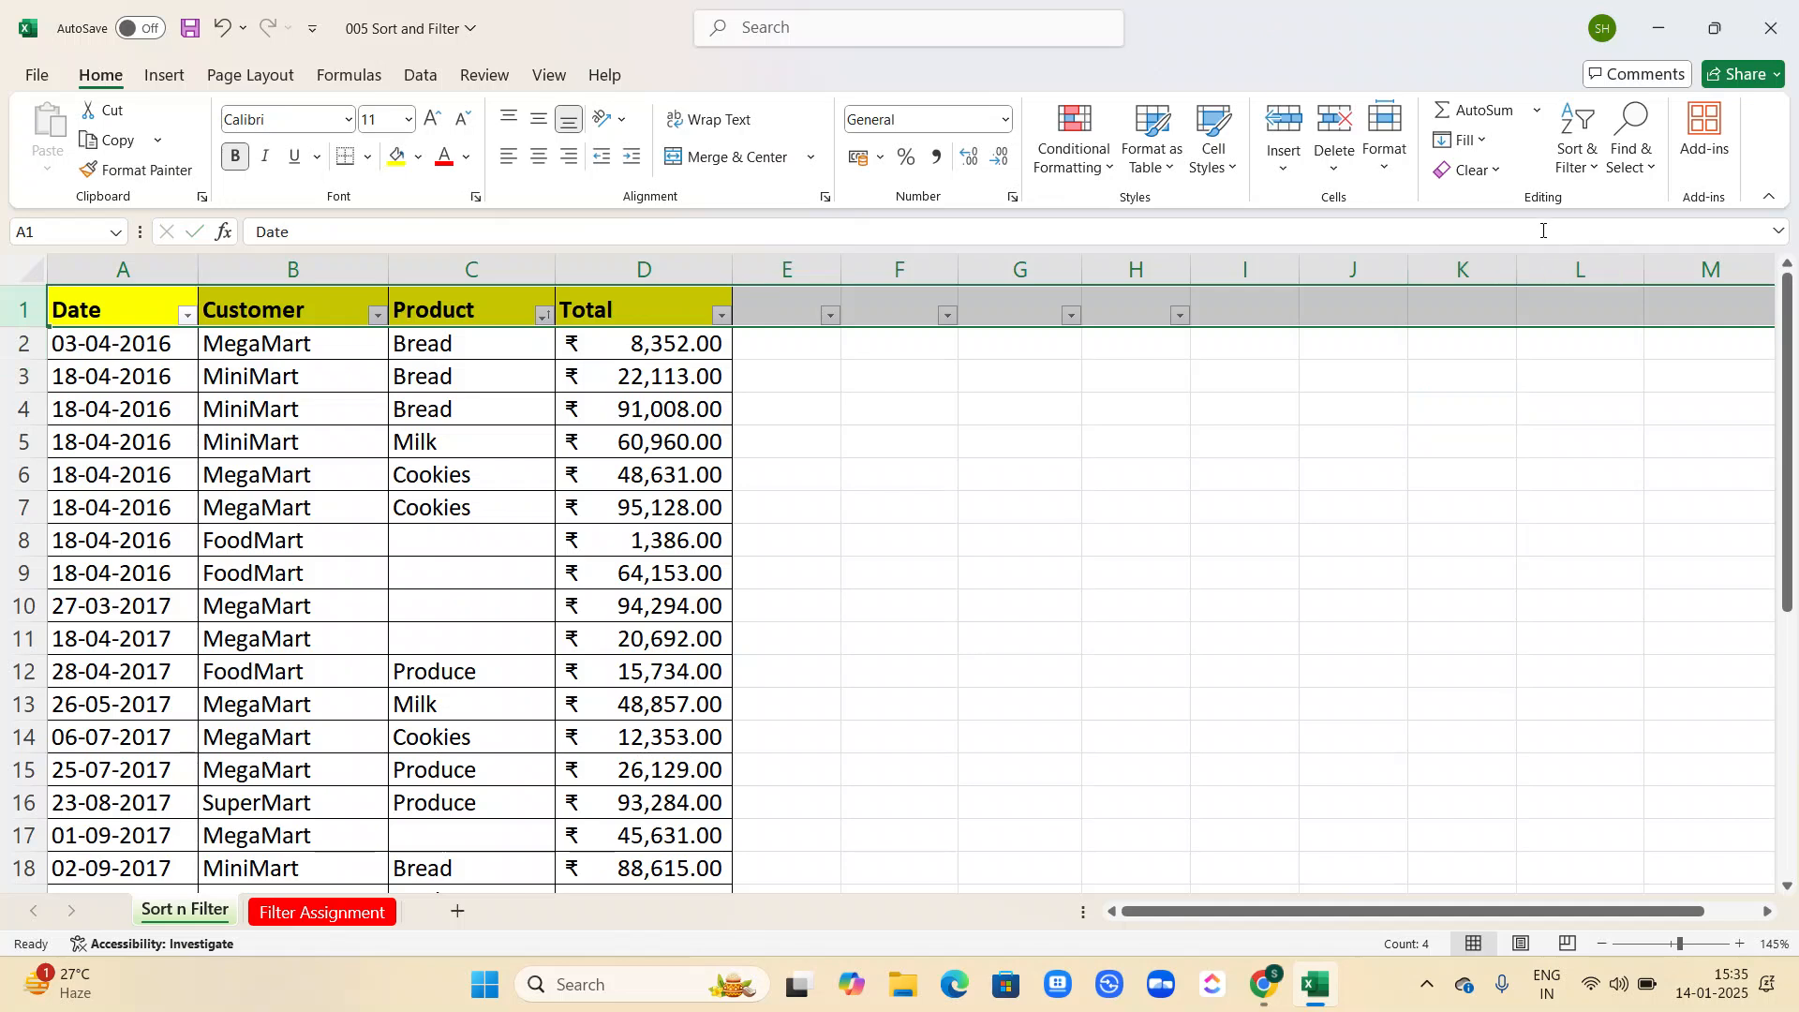
Remove the filter controls from the whole header row and reapply filtering to the sales table from a Date cell.
click(1577, 150)
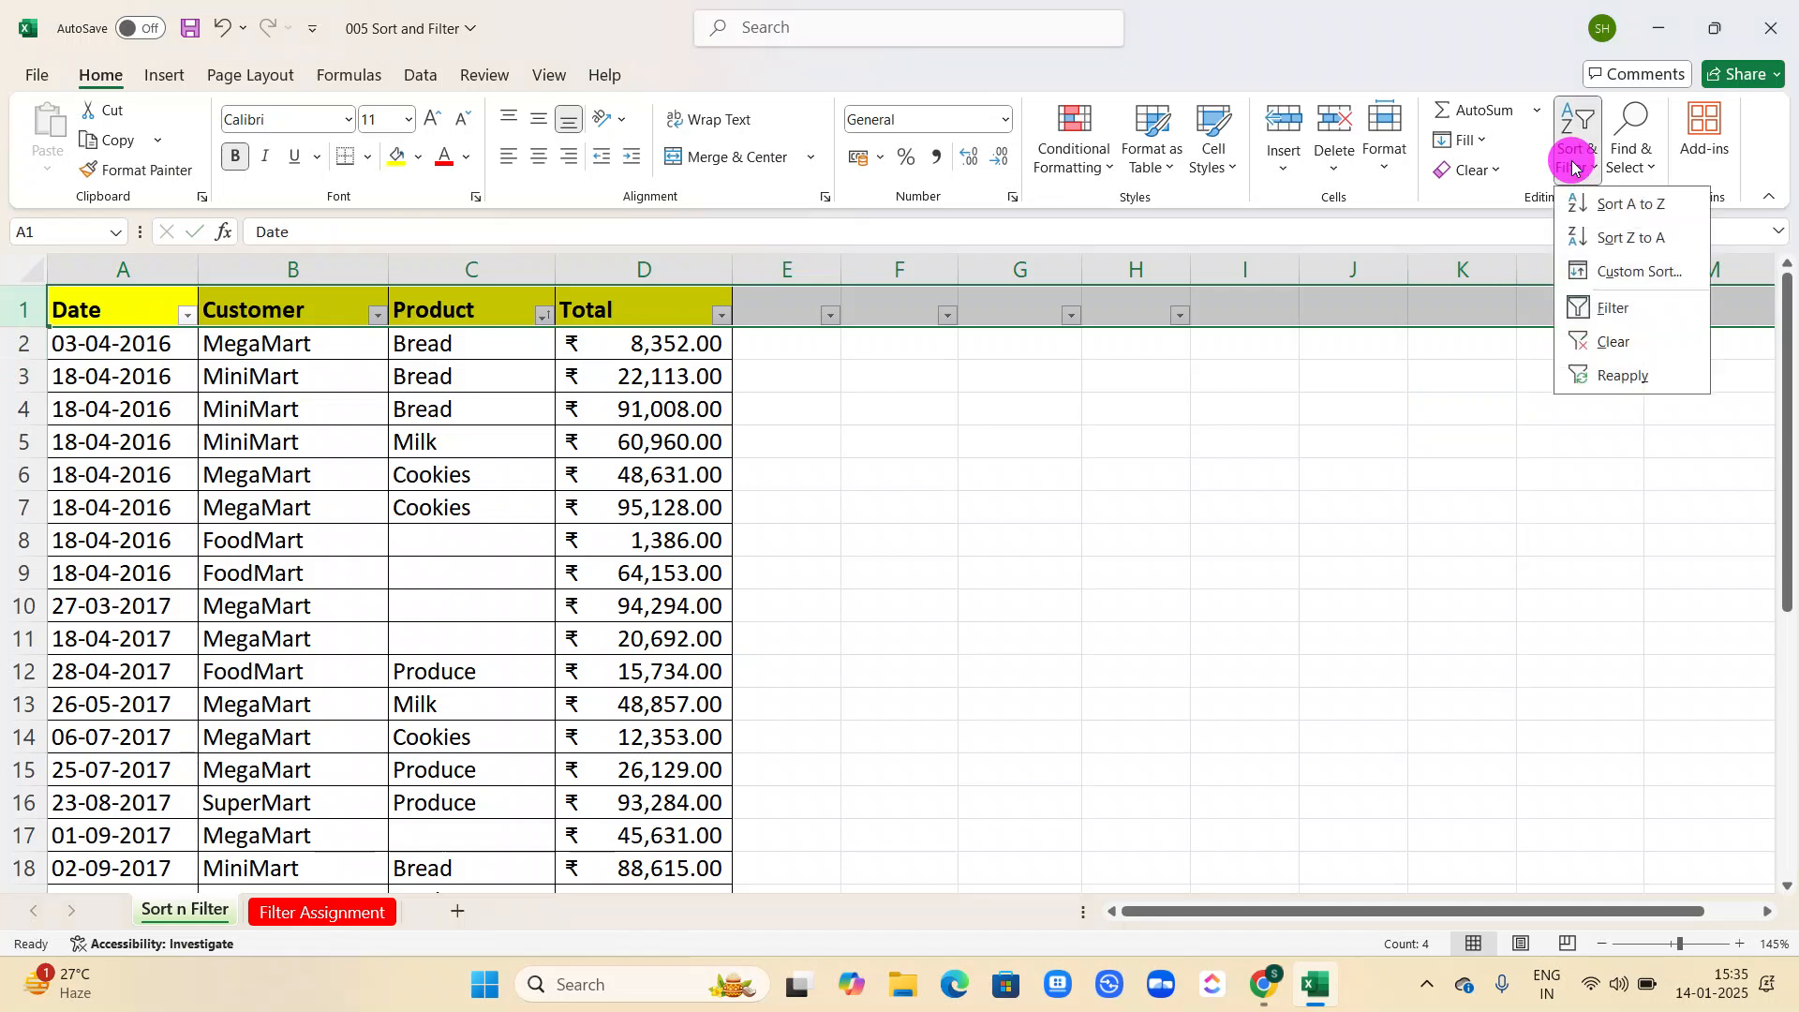
click(1192, 583)
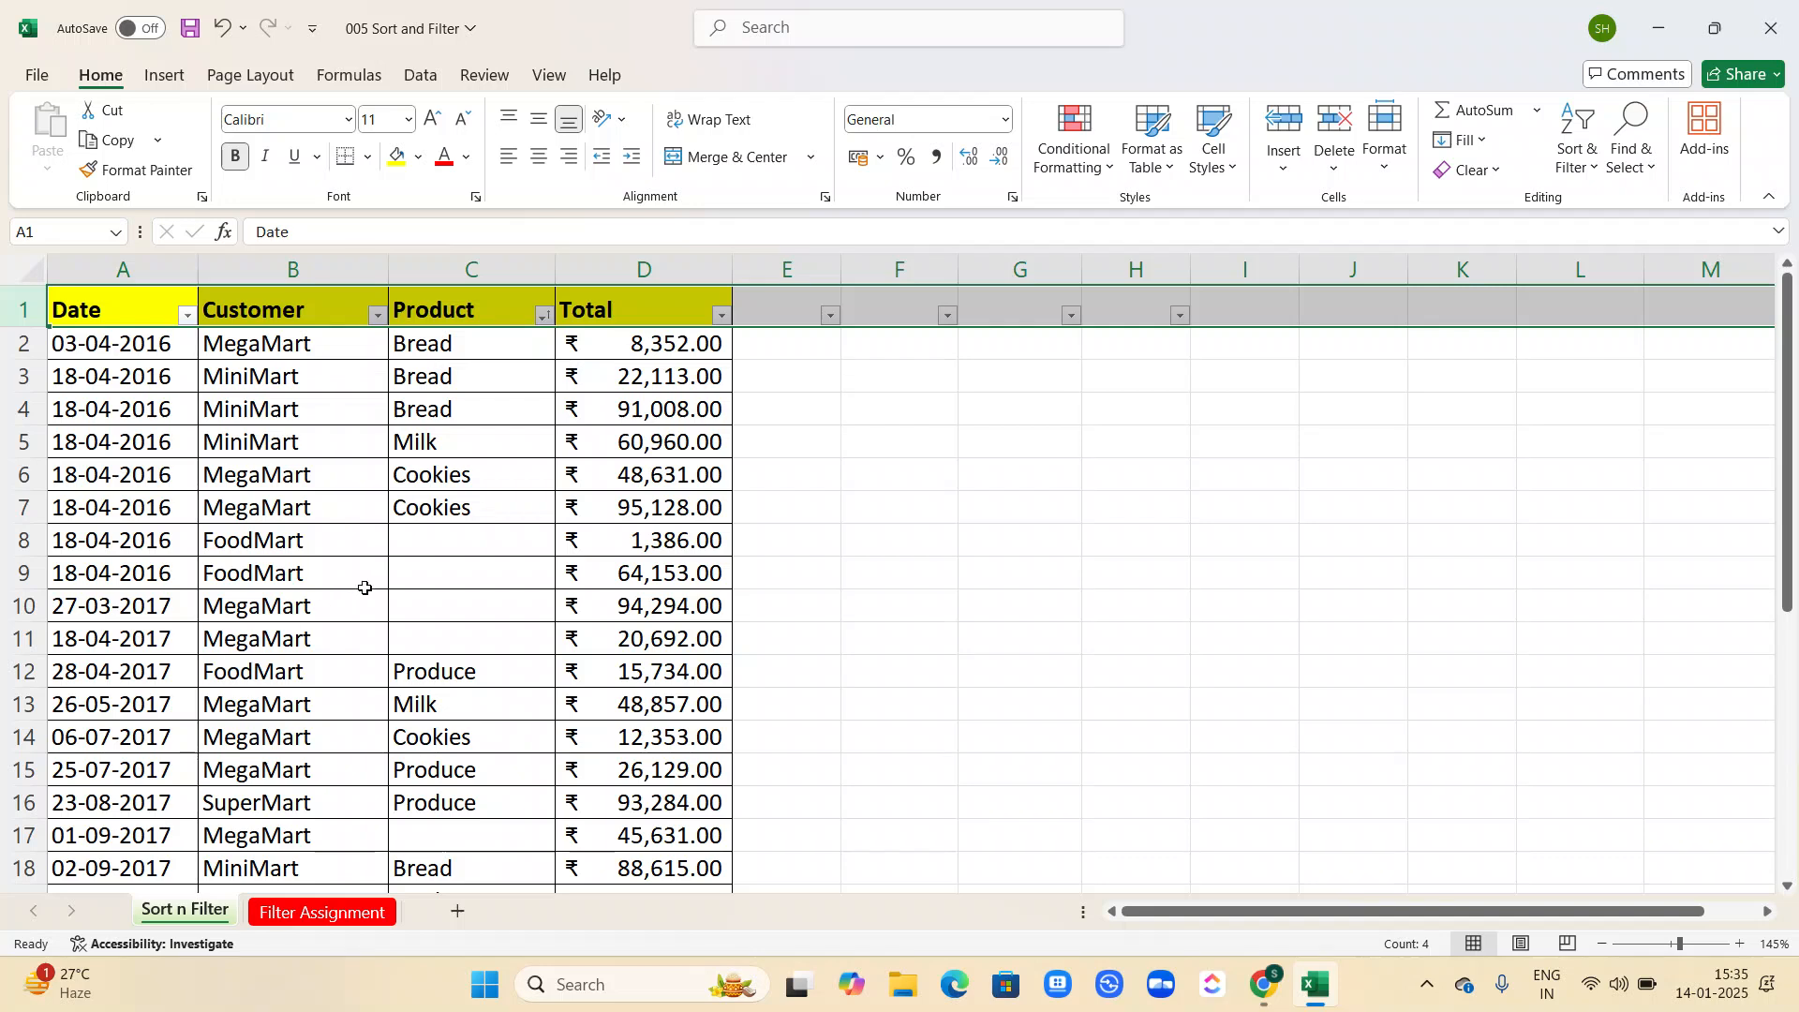
key(ctrl+shift+l)
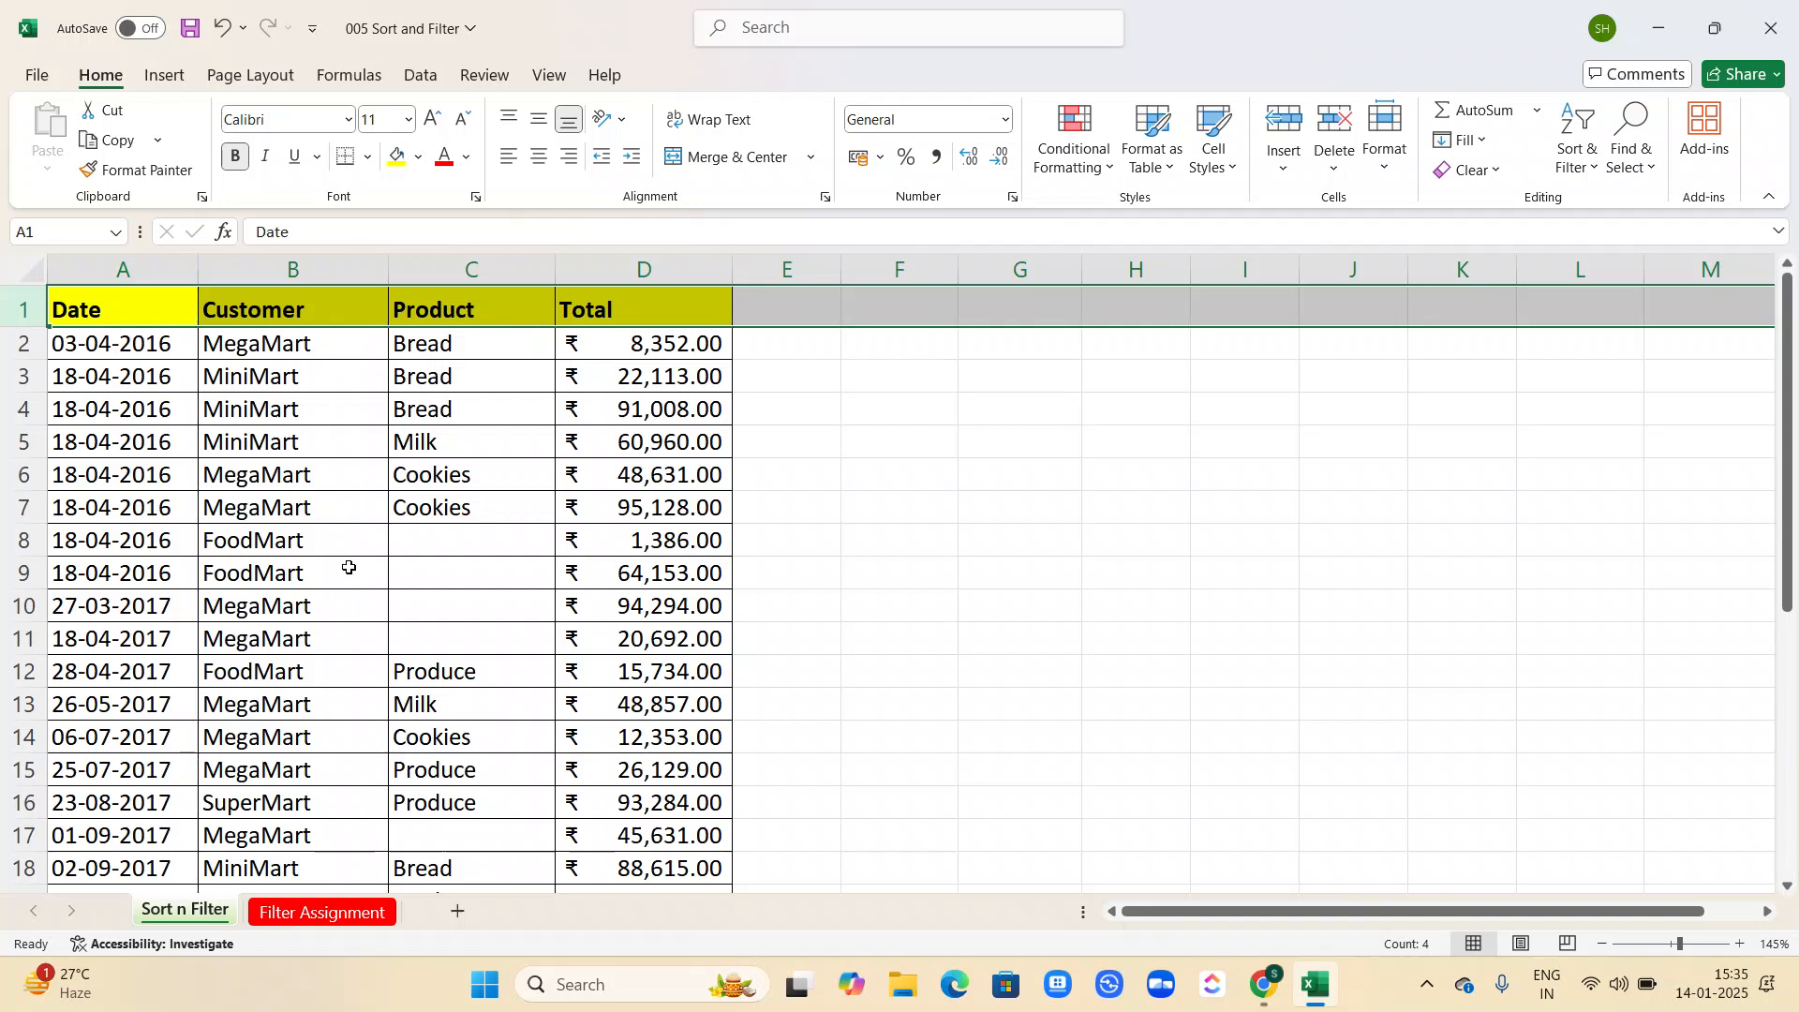
click(127, 498)
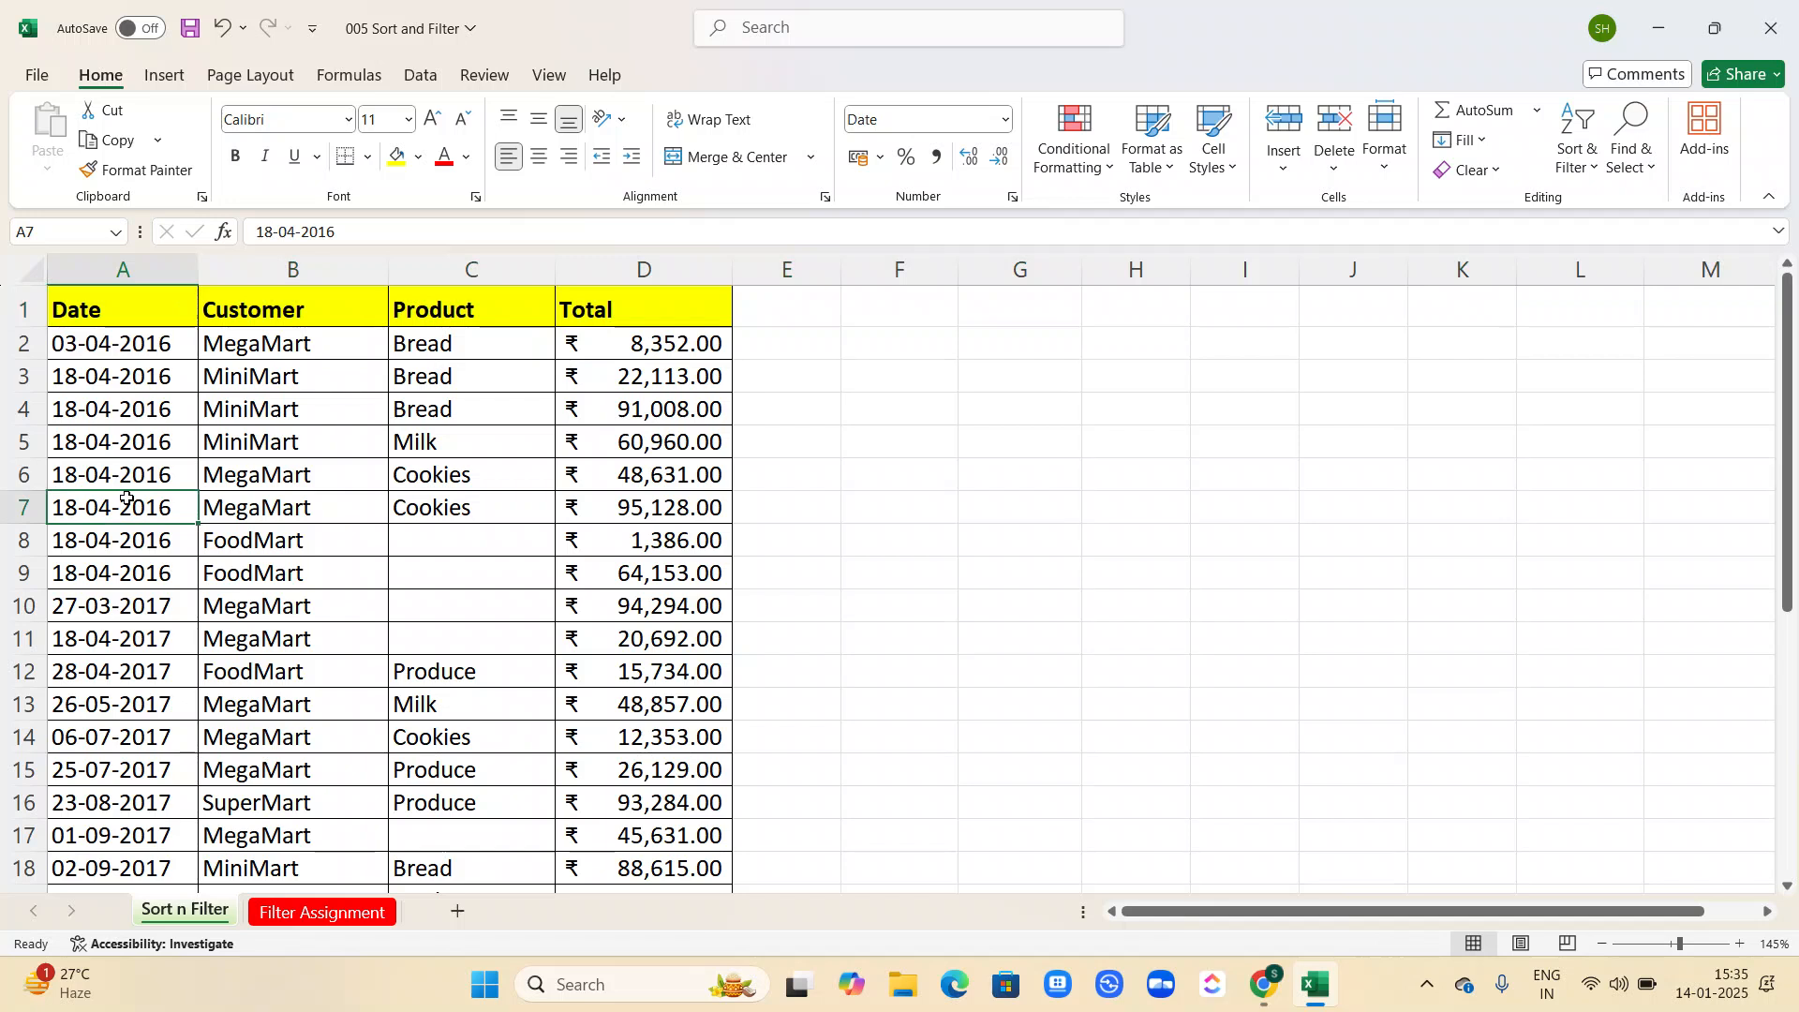
key(ctrl+shift+l)
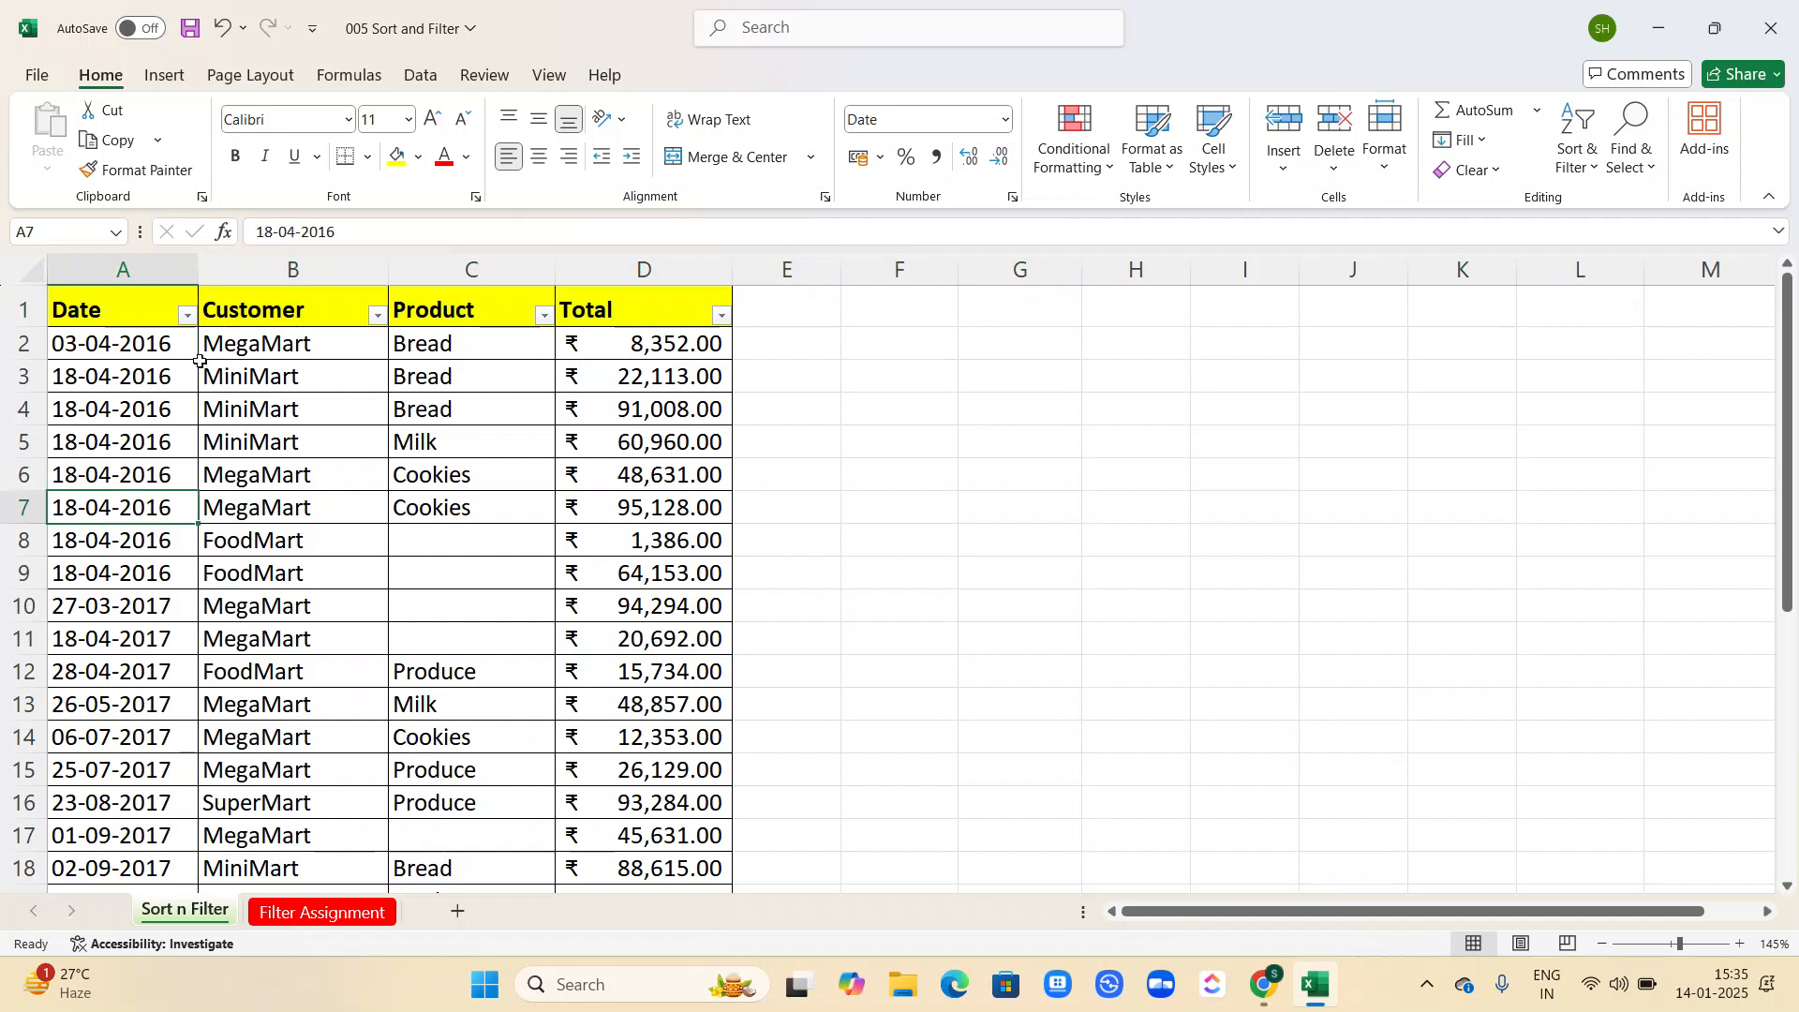
Examine the sort and filter options available for the Date, Customer, Product and Total columns.
click(188, 319)
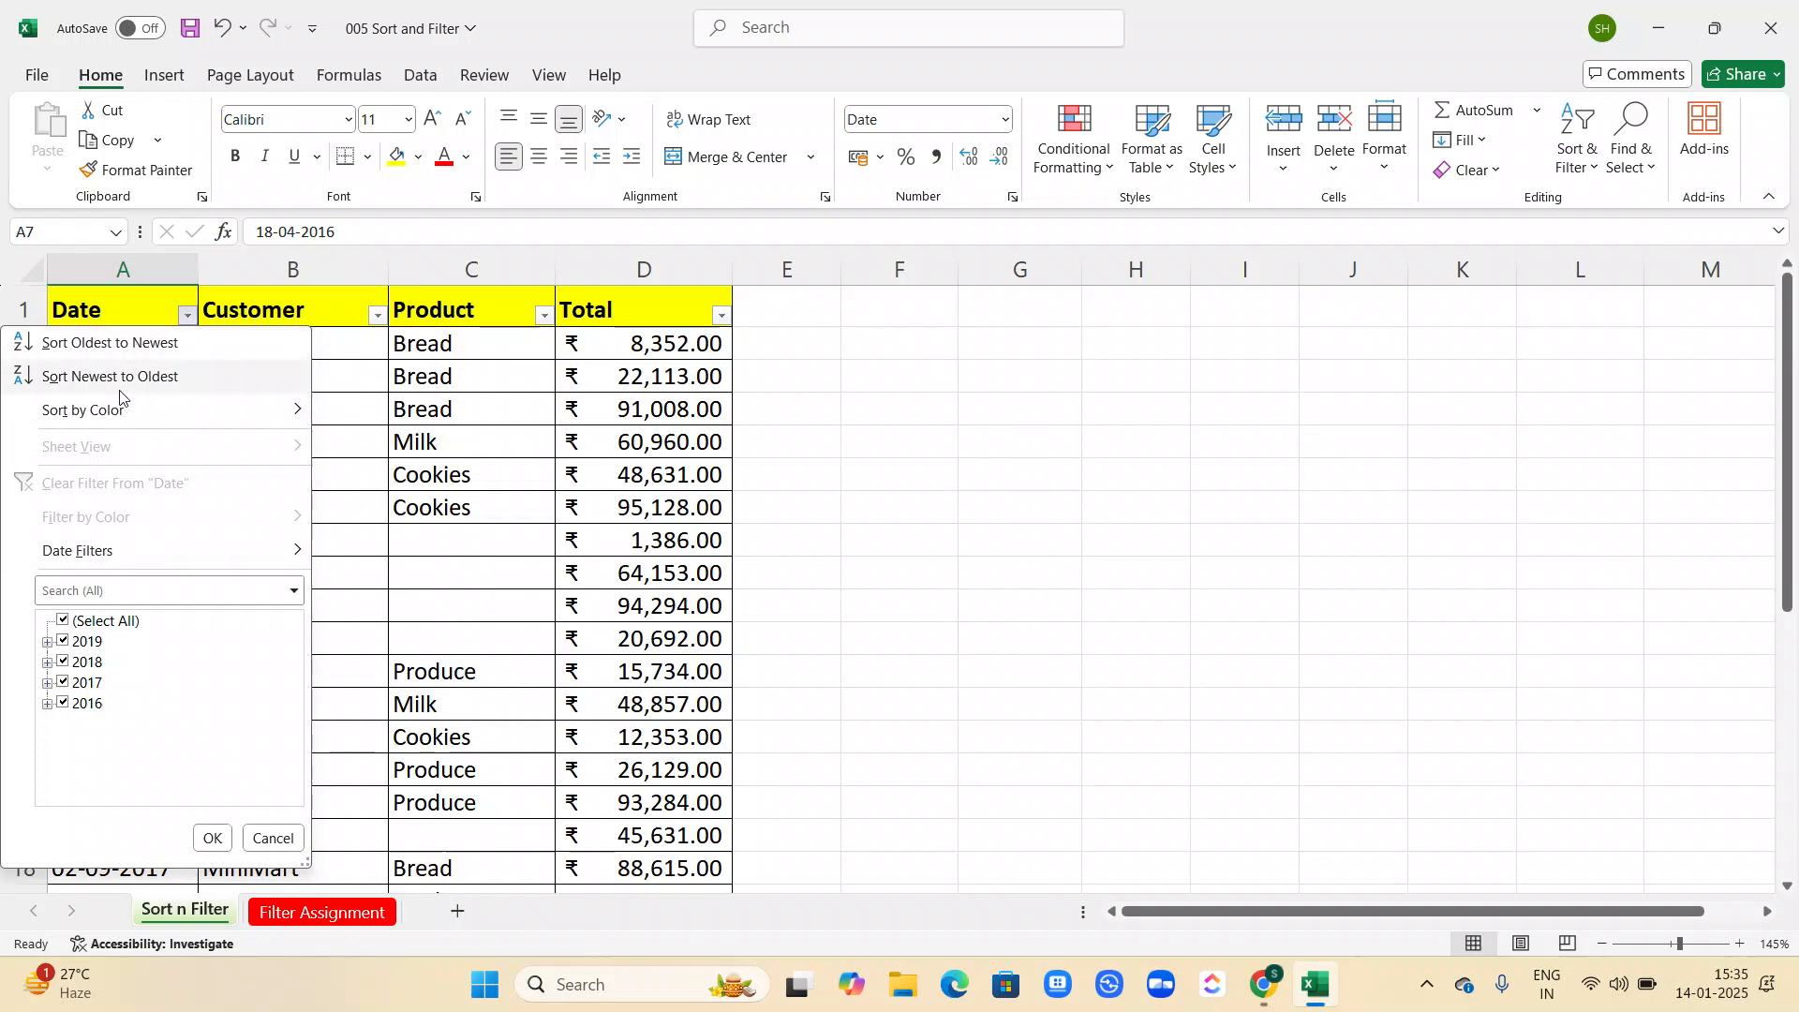
mouse_move(120, 427)
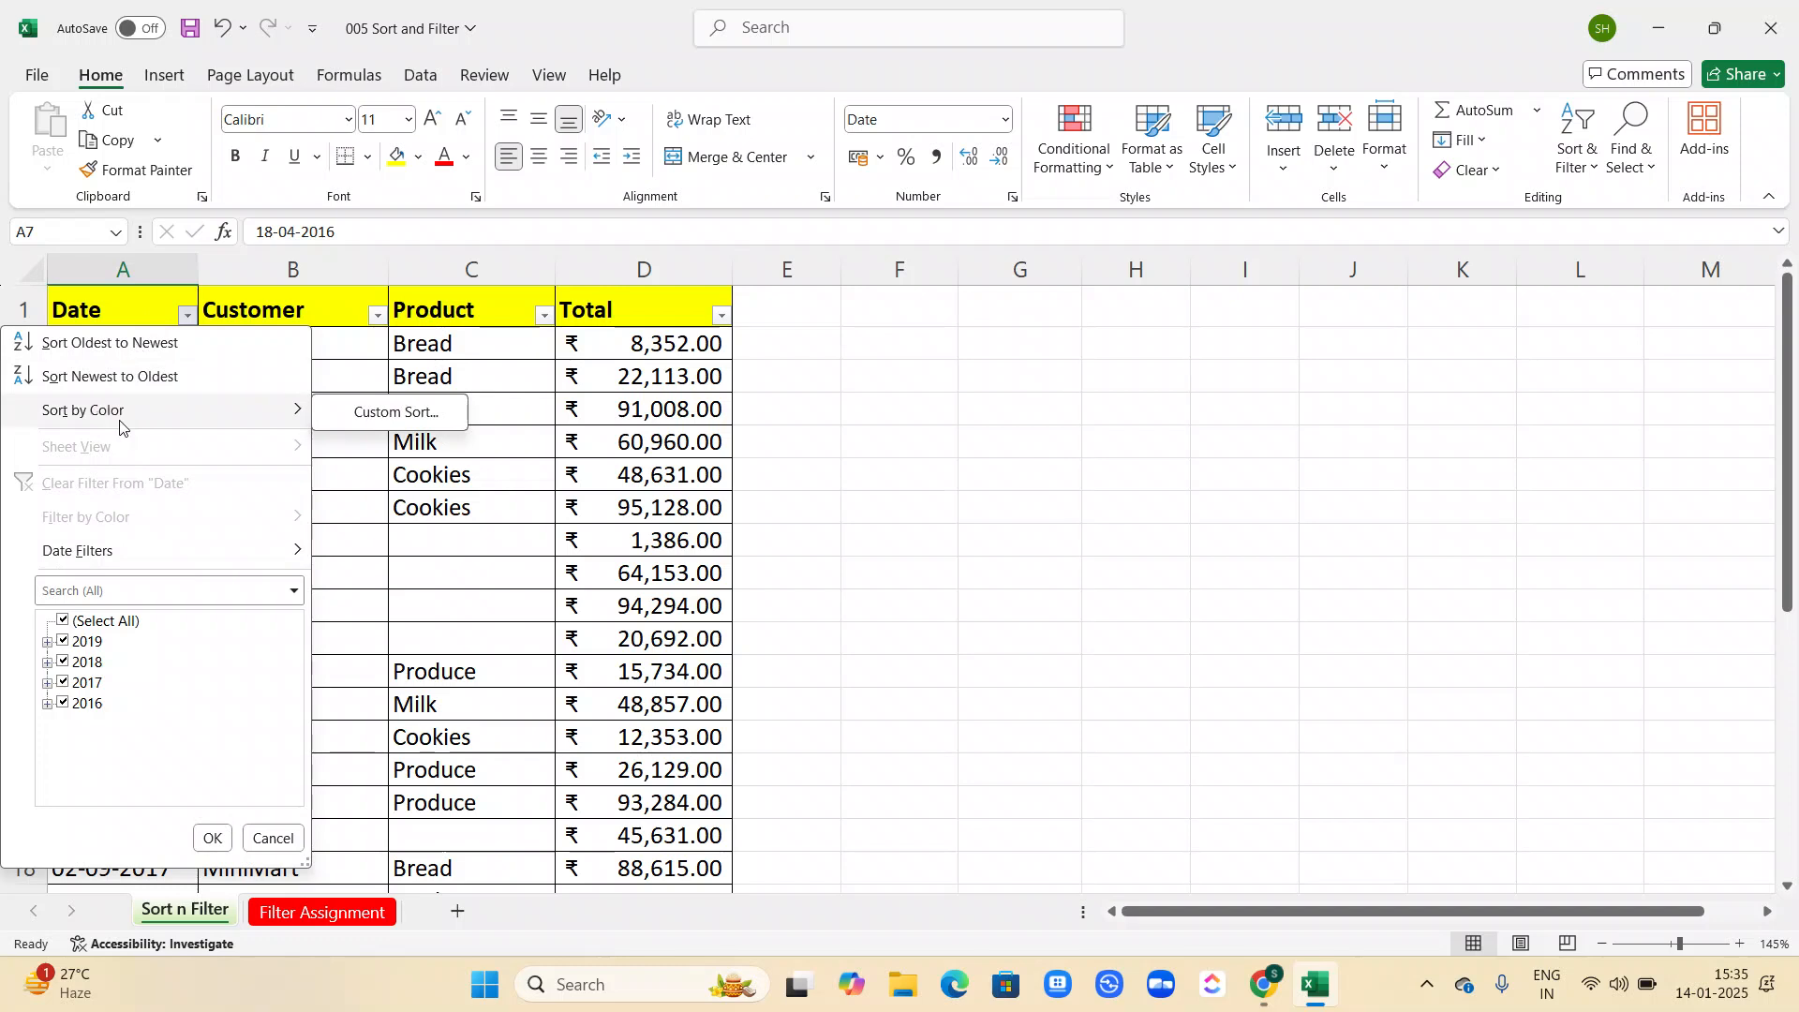
click(425, 586)
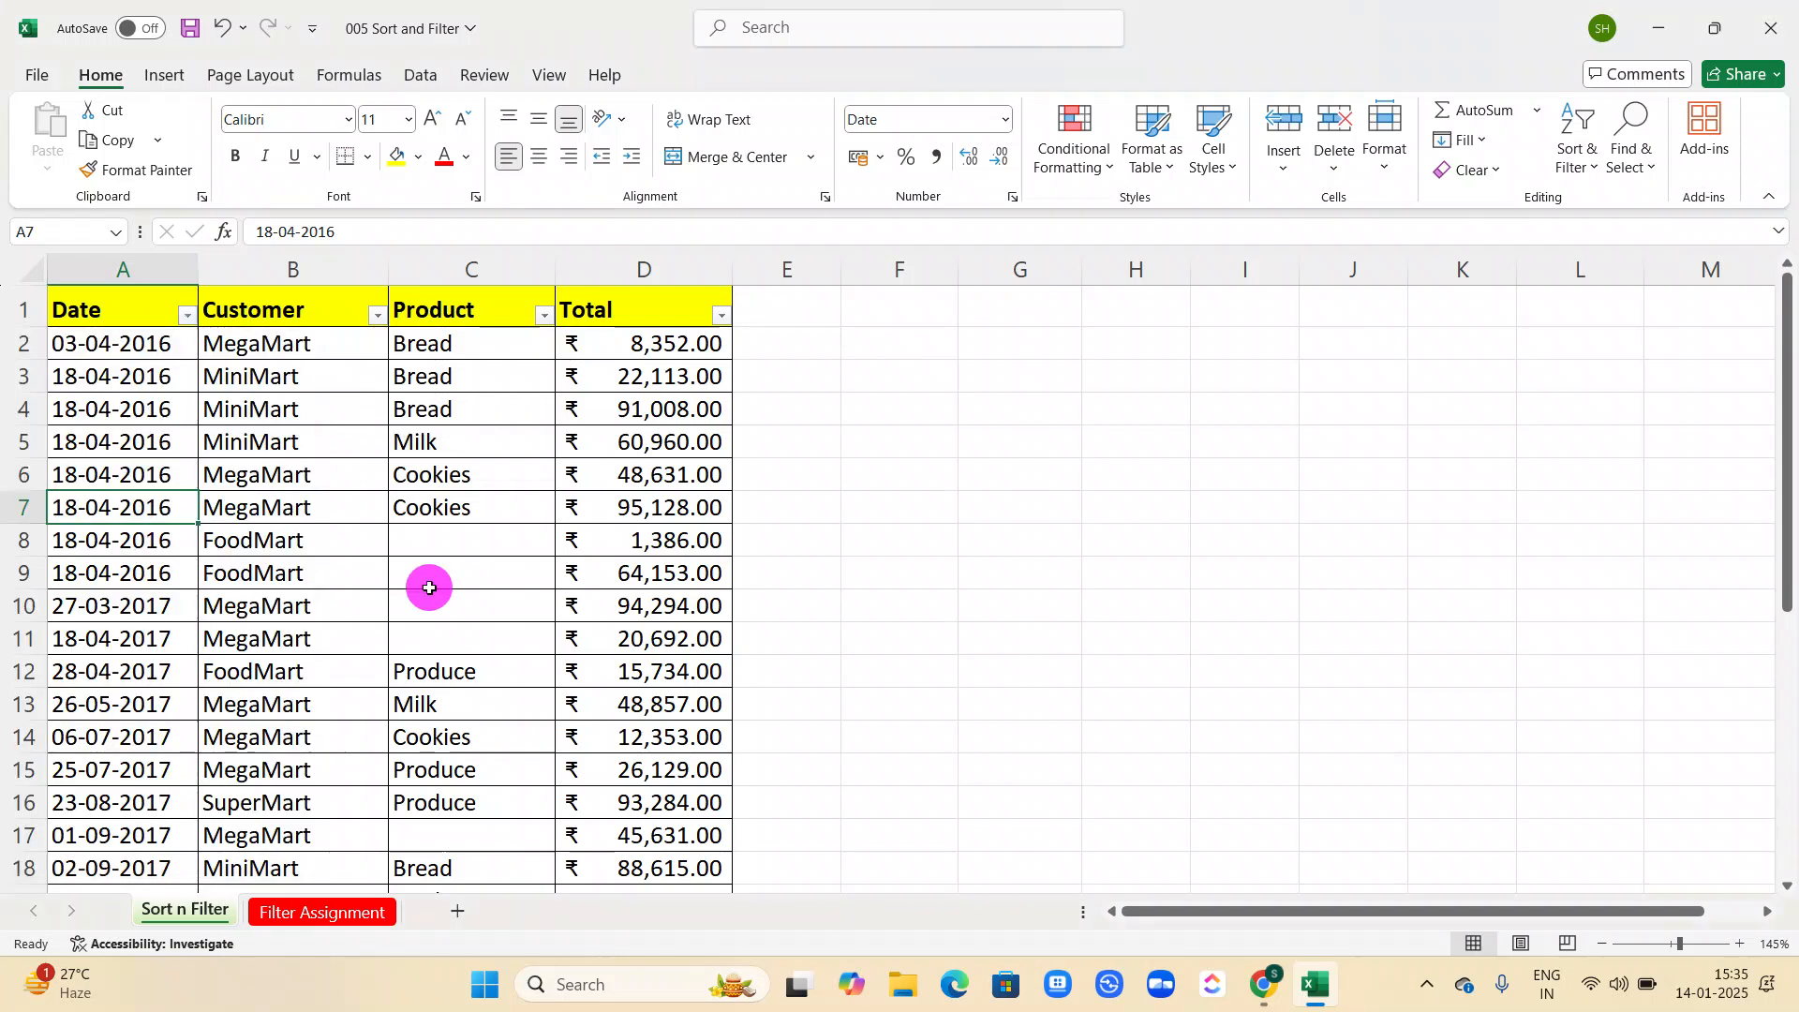
click(378, 315)
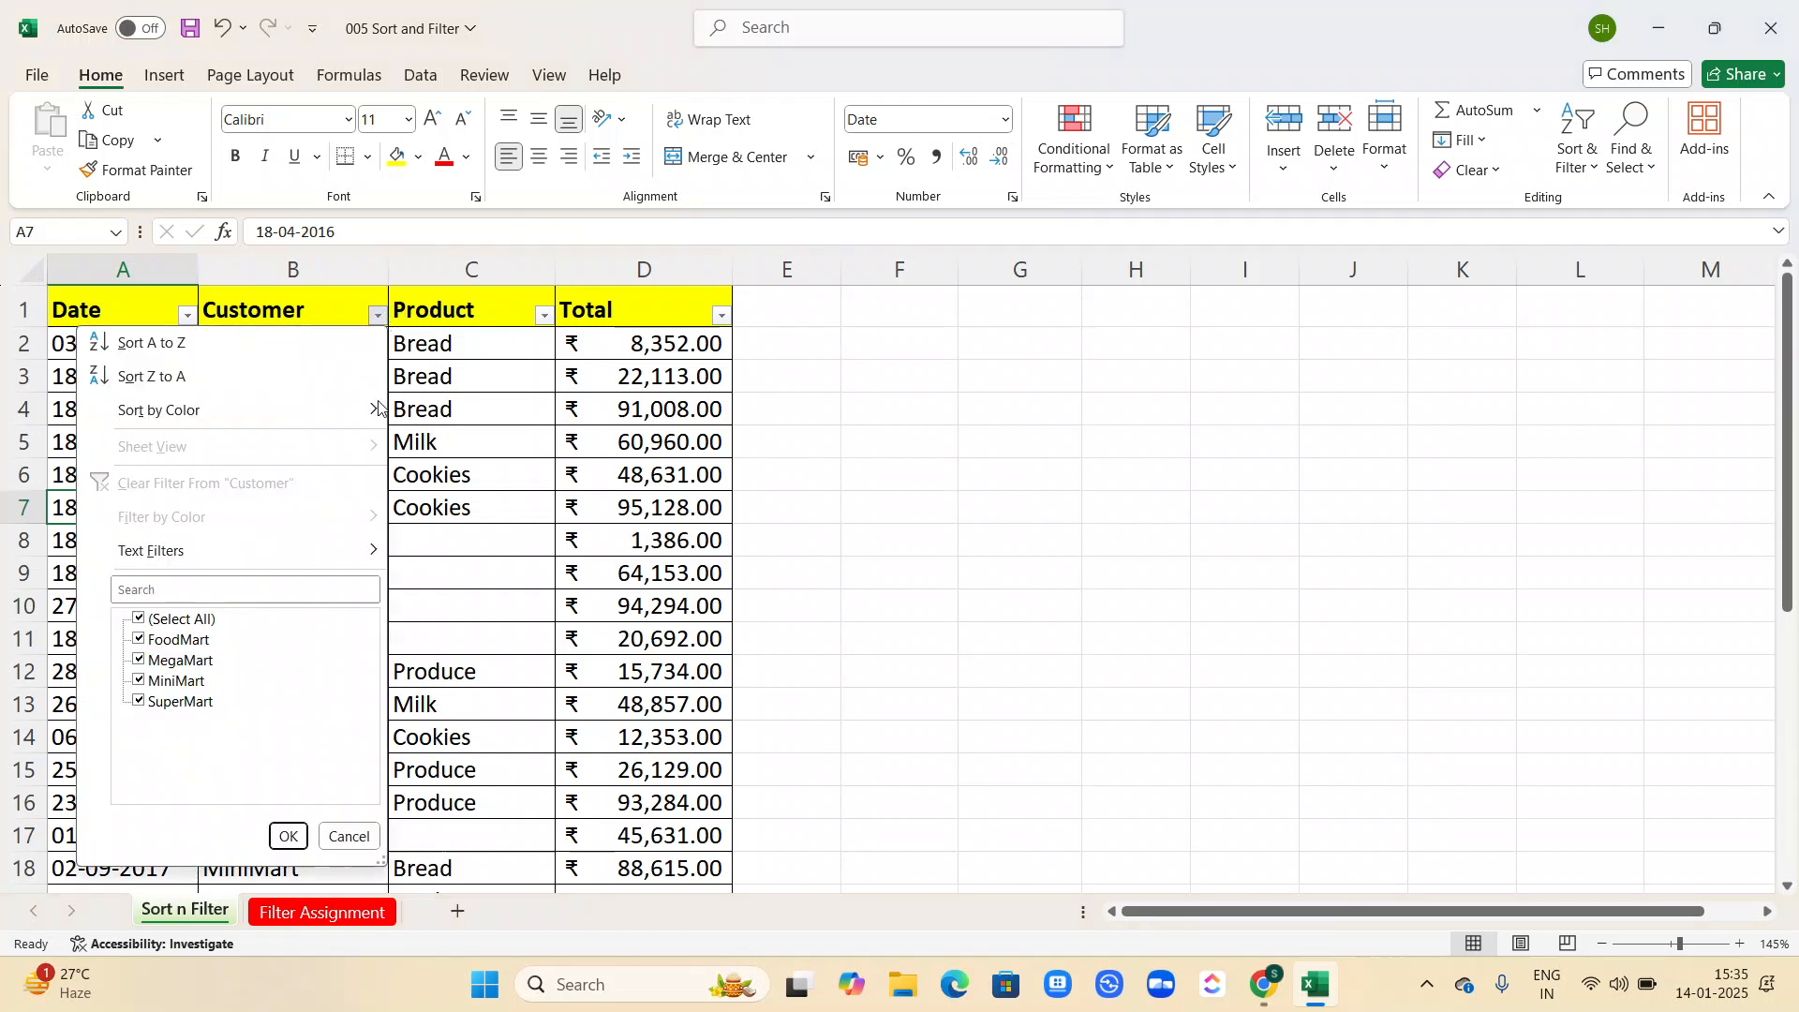
click(543, 309)
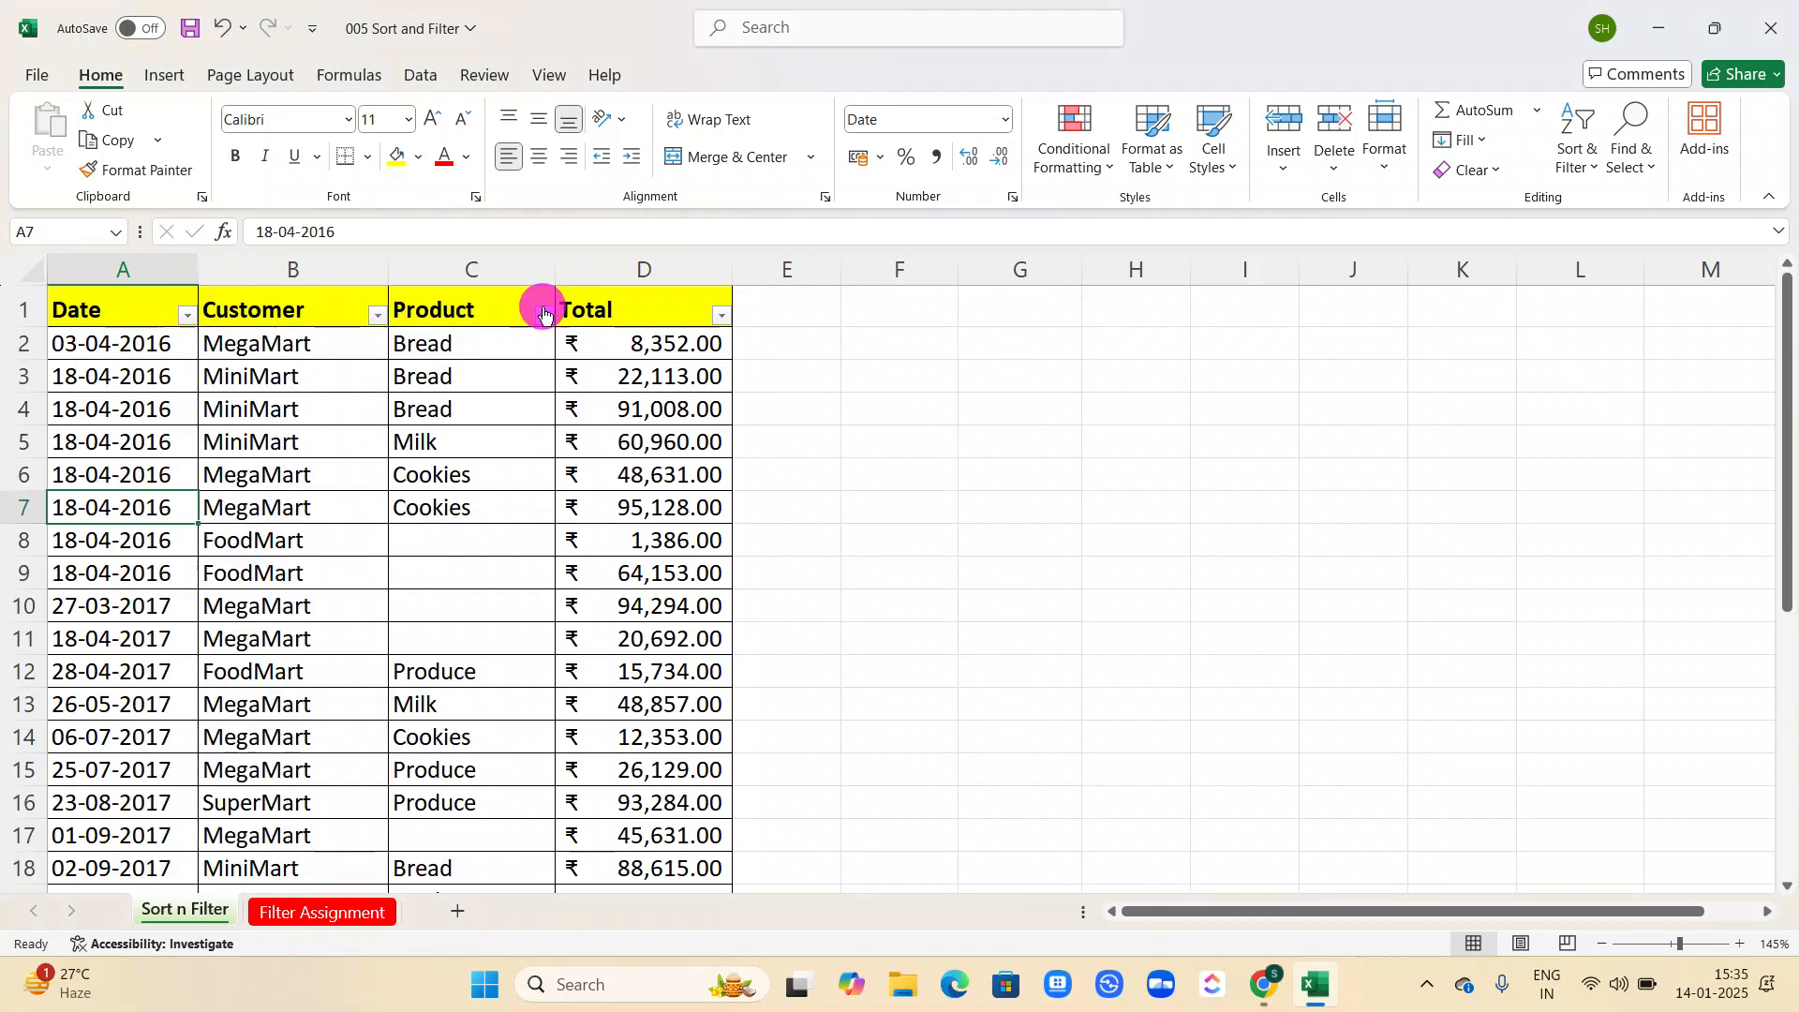
click(720, 315)
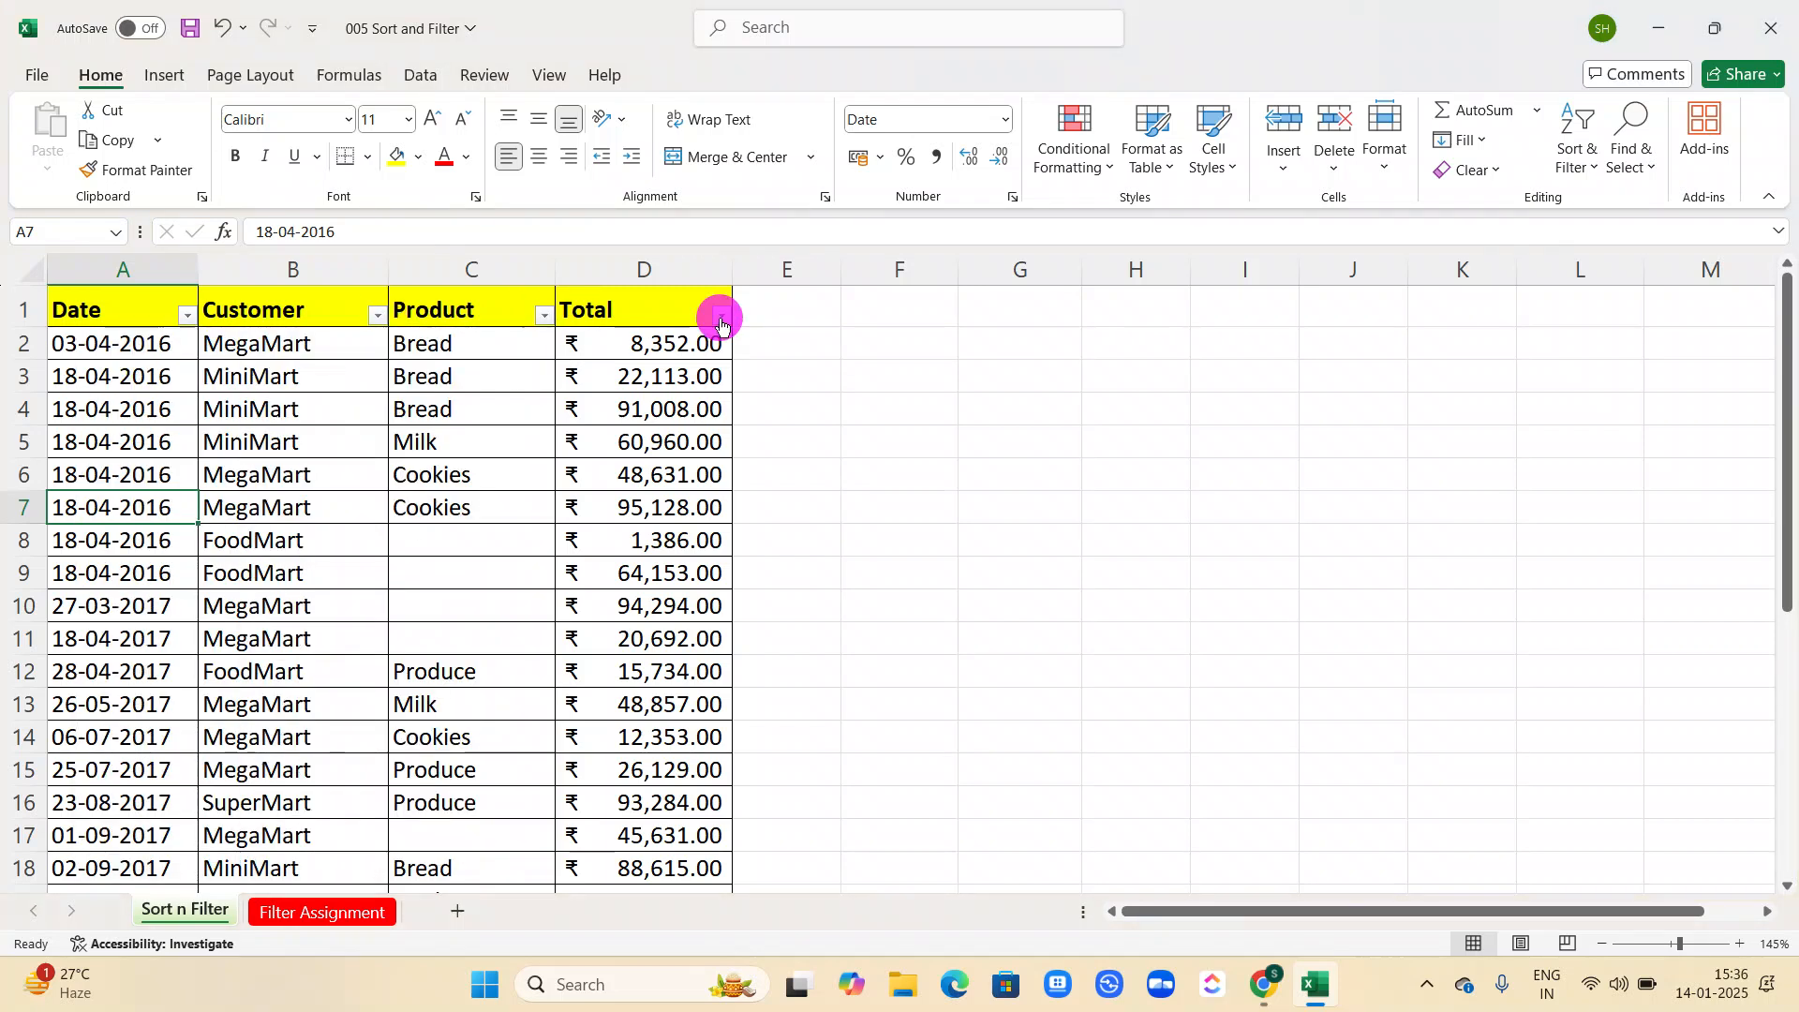
click(863, 413)
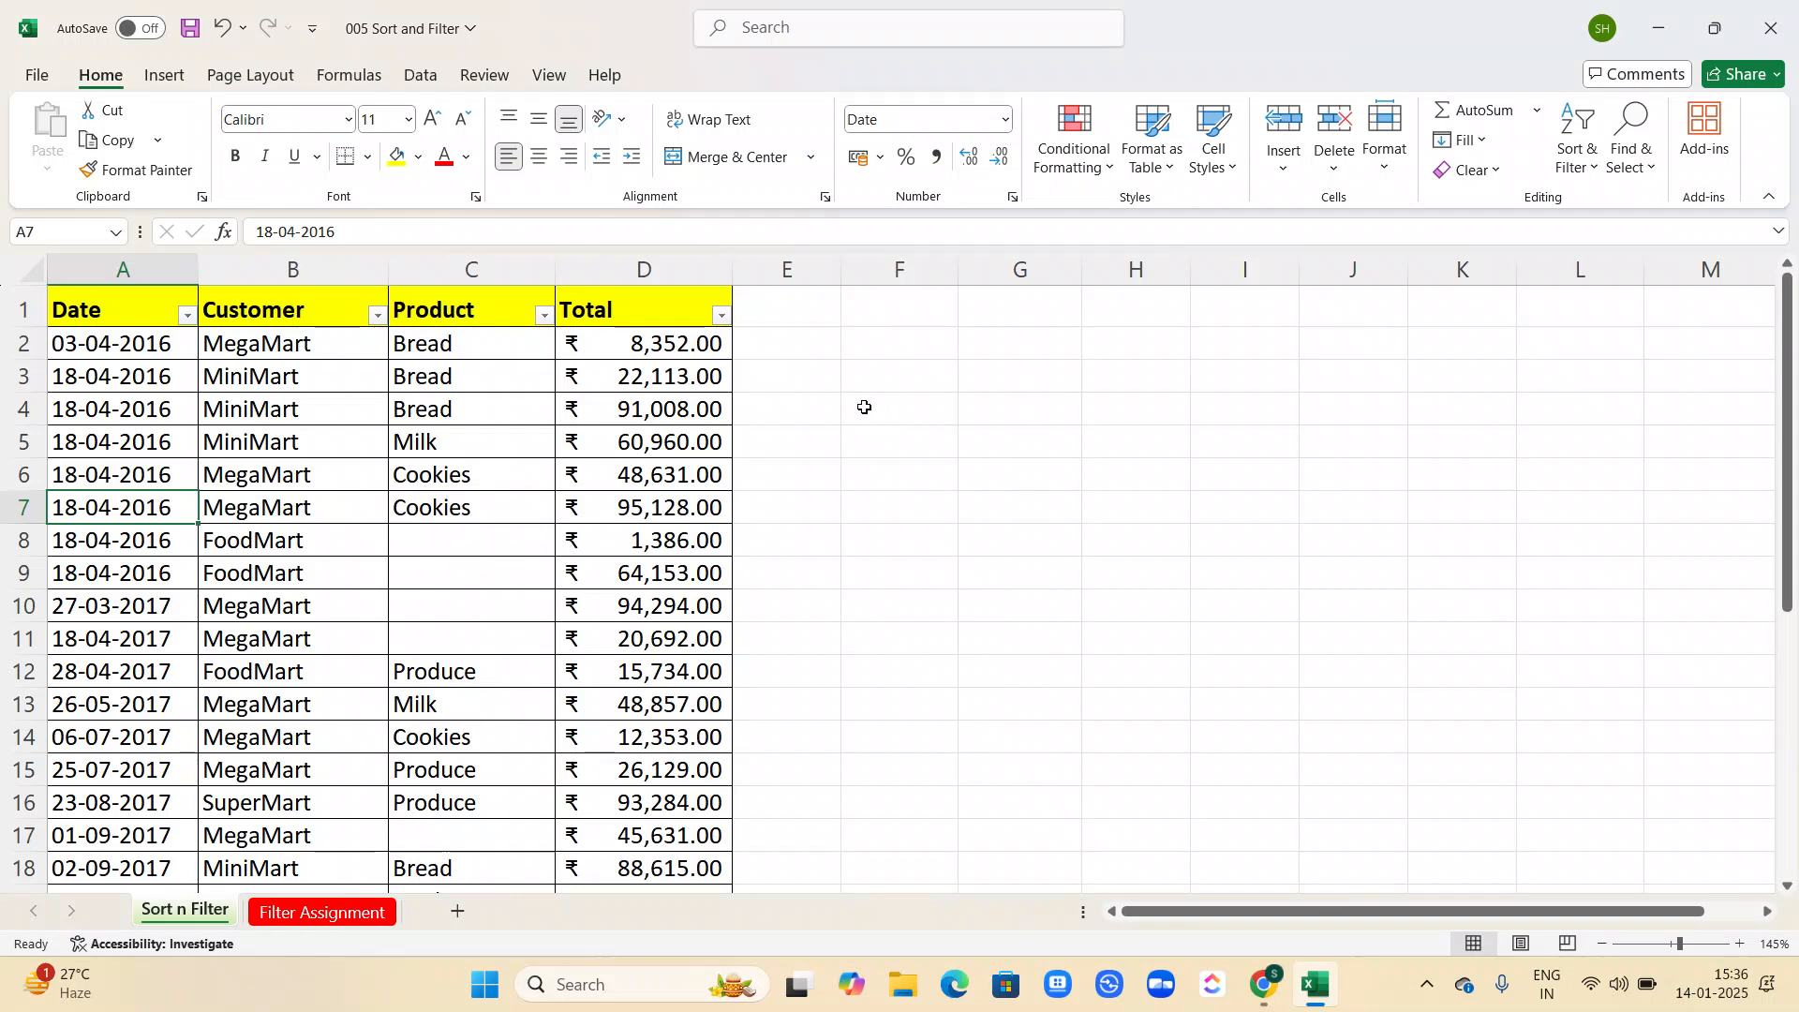
Open Custom Sort for the table, add three blank sort levels and discard them without sorting.
key(alt)
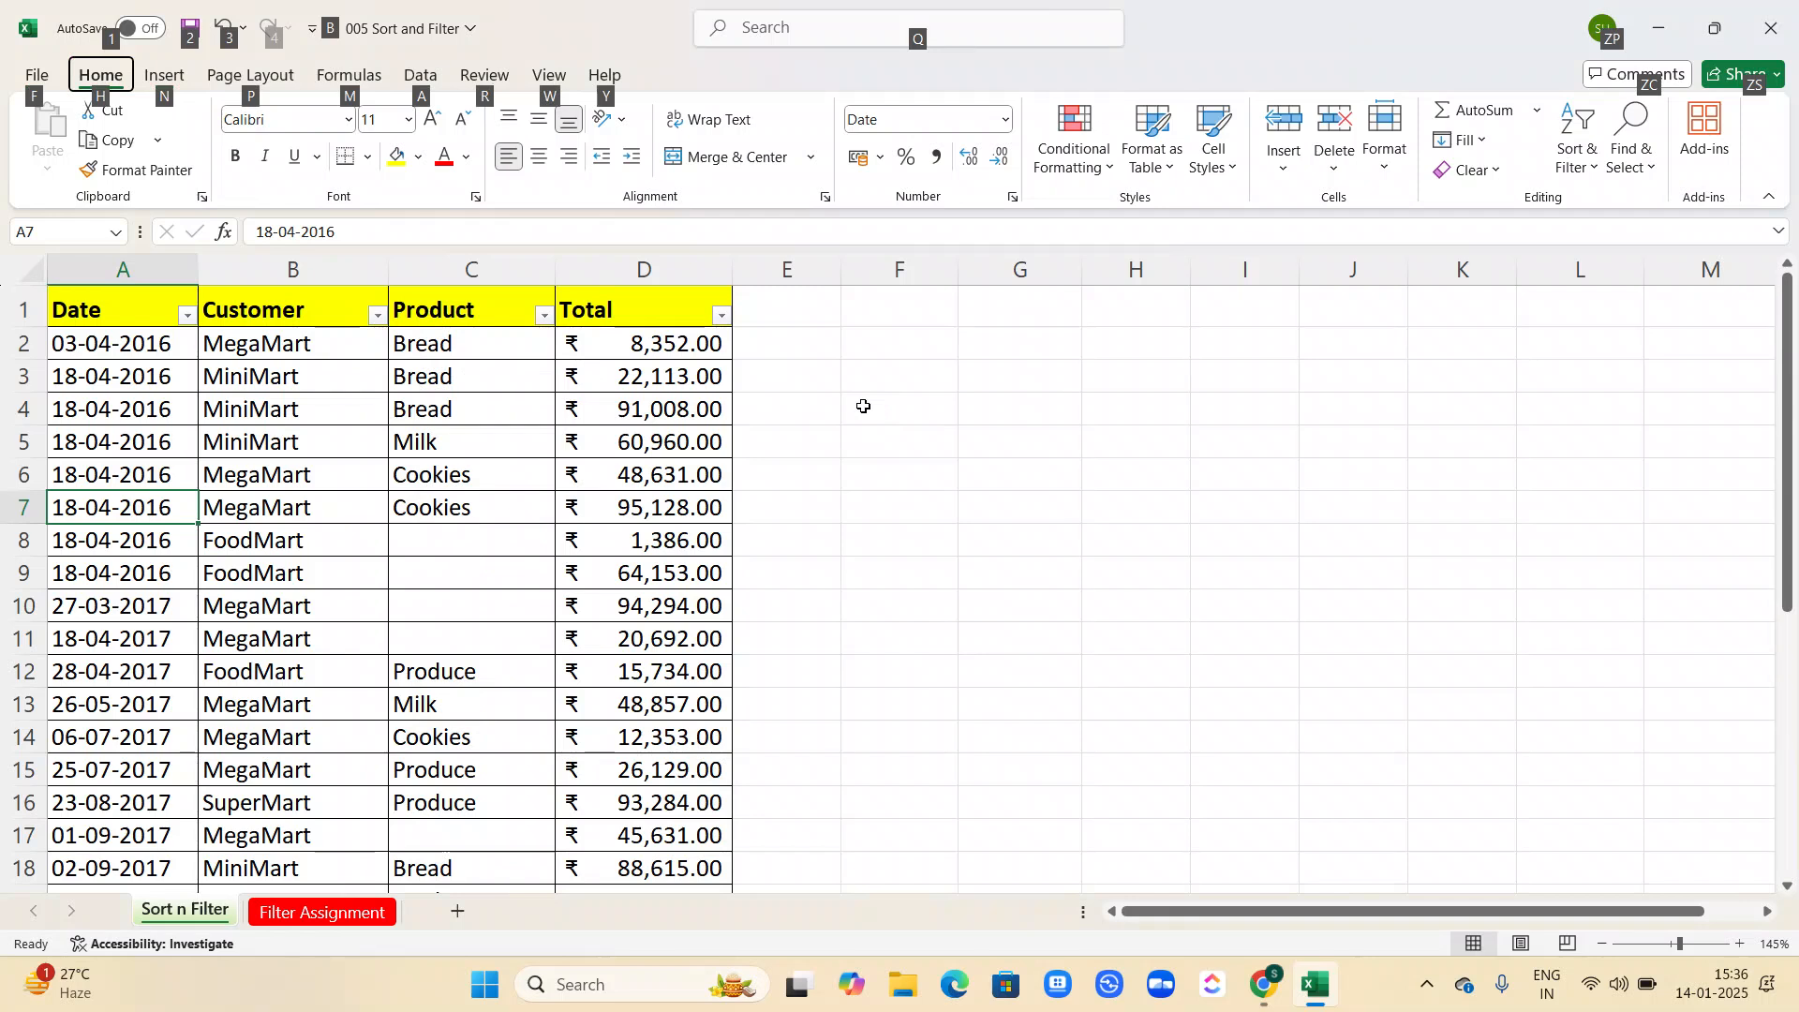
key(h)
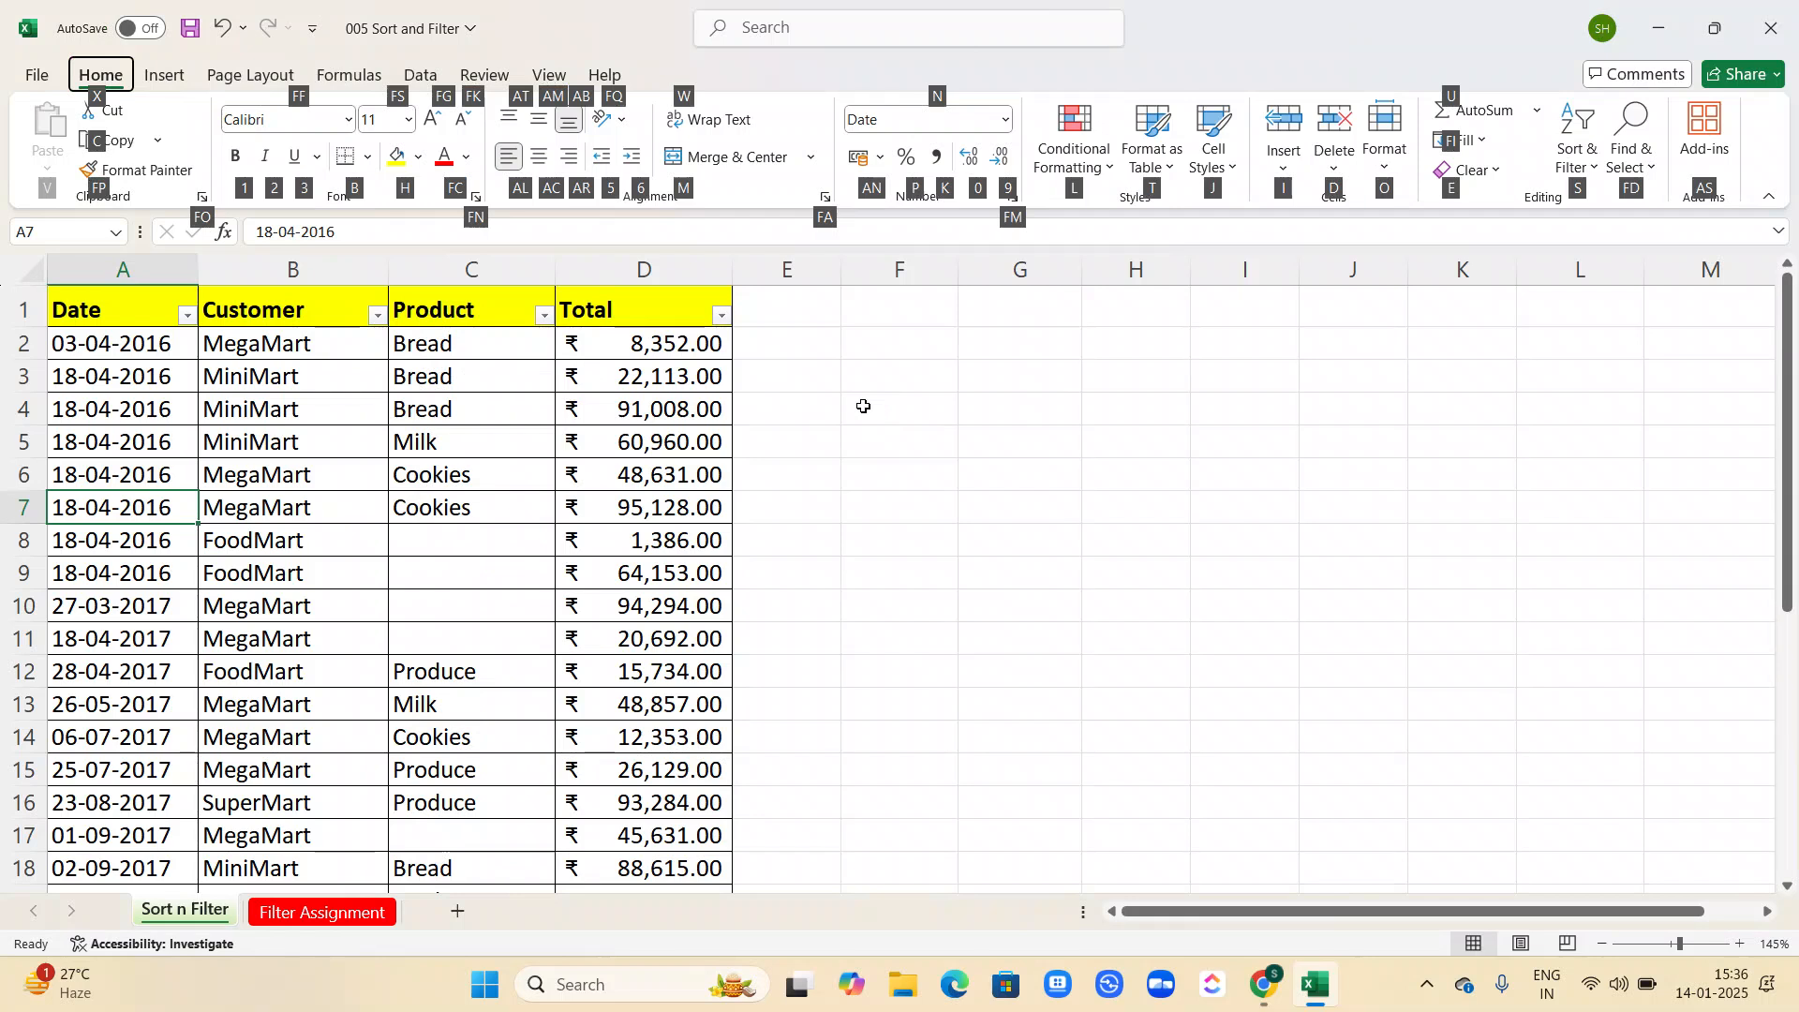
key(s)
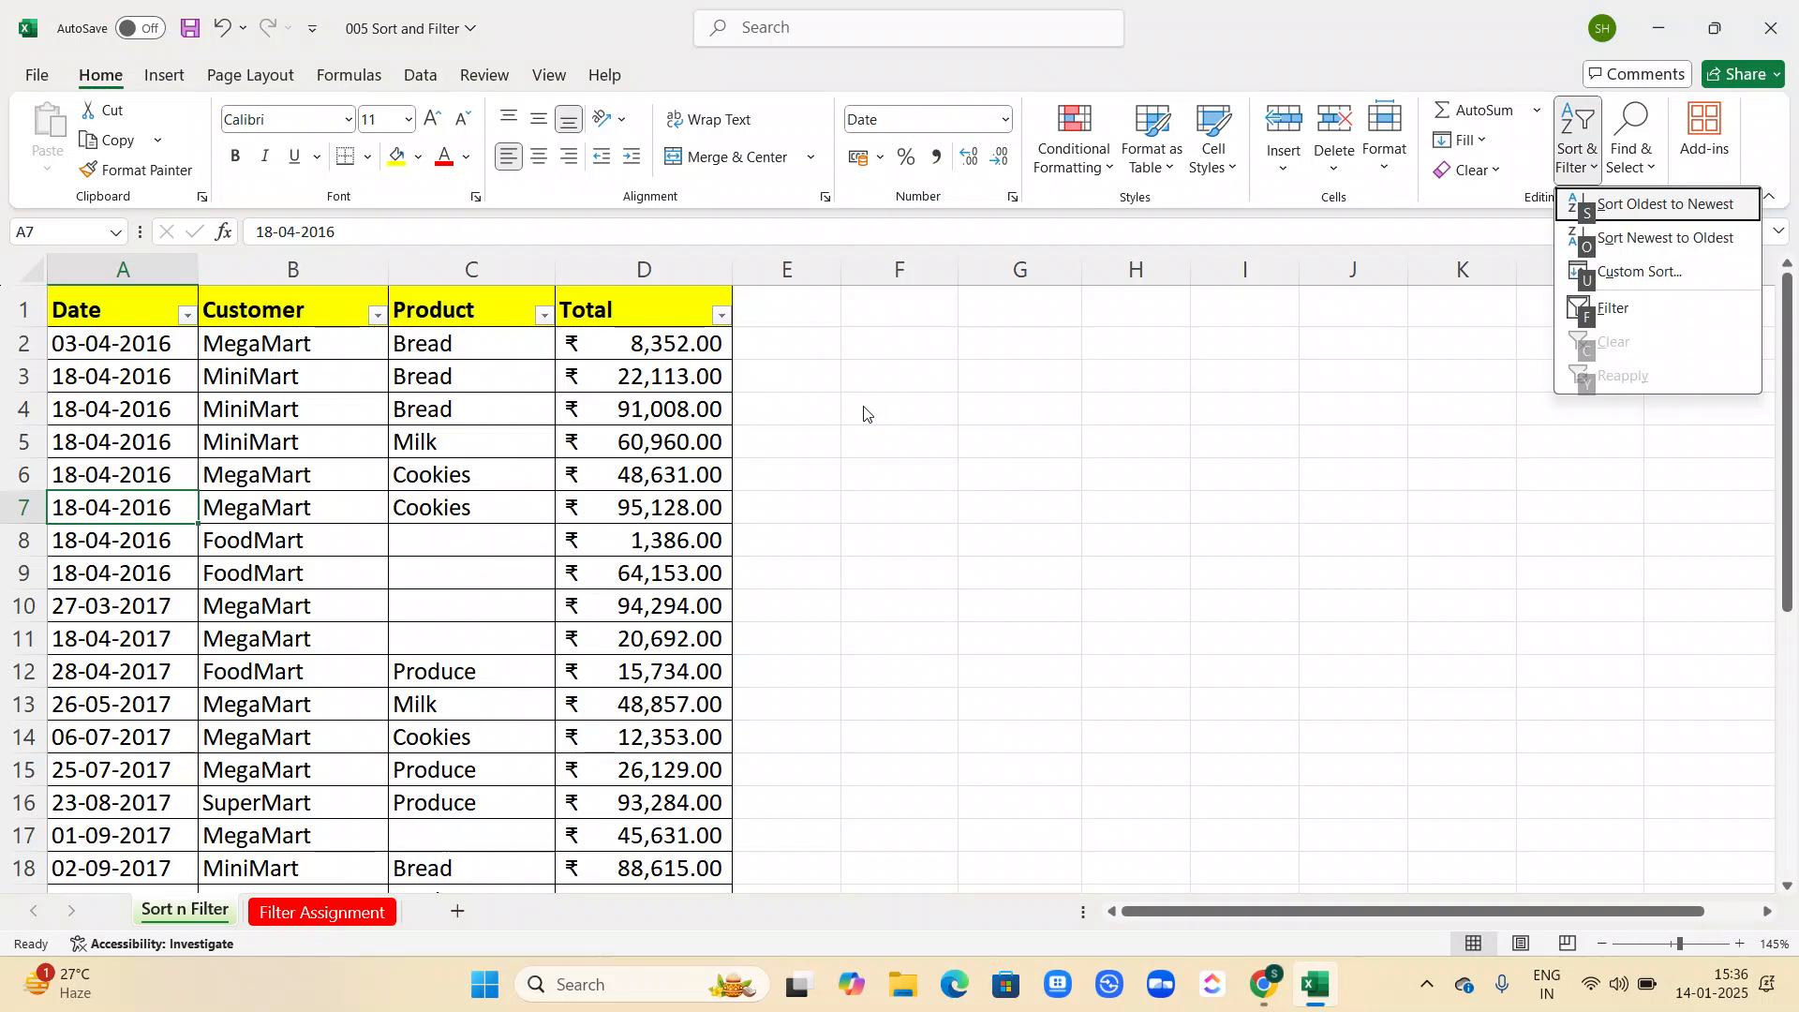
key(u)
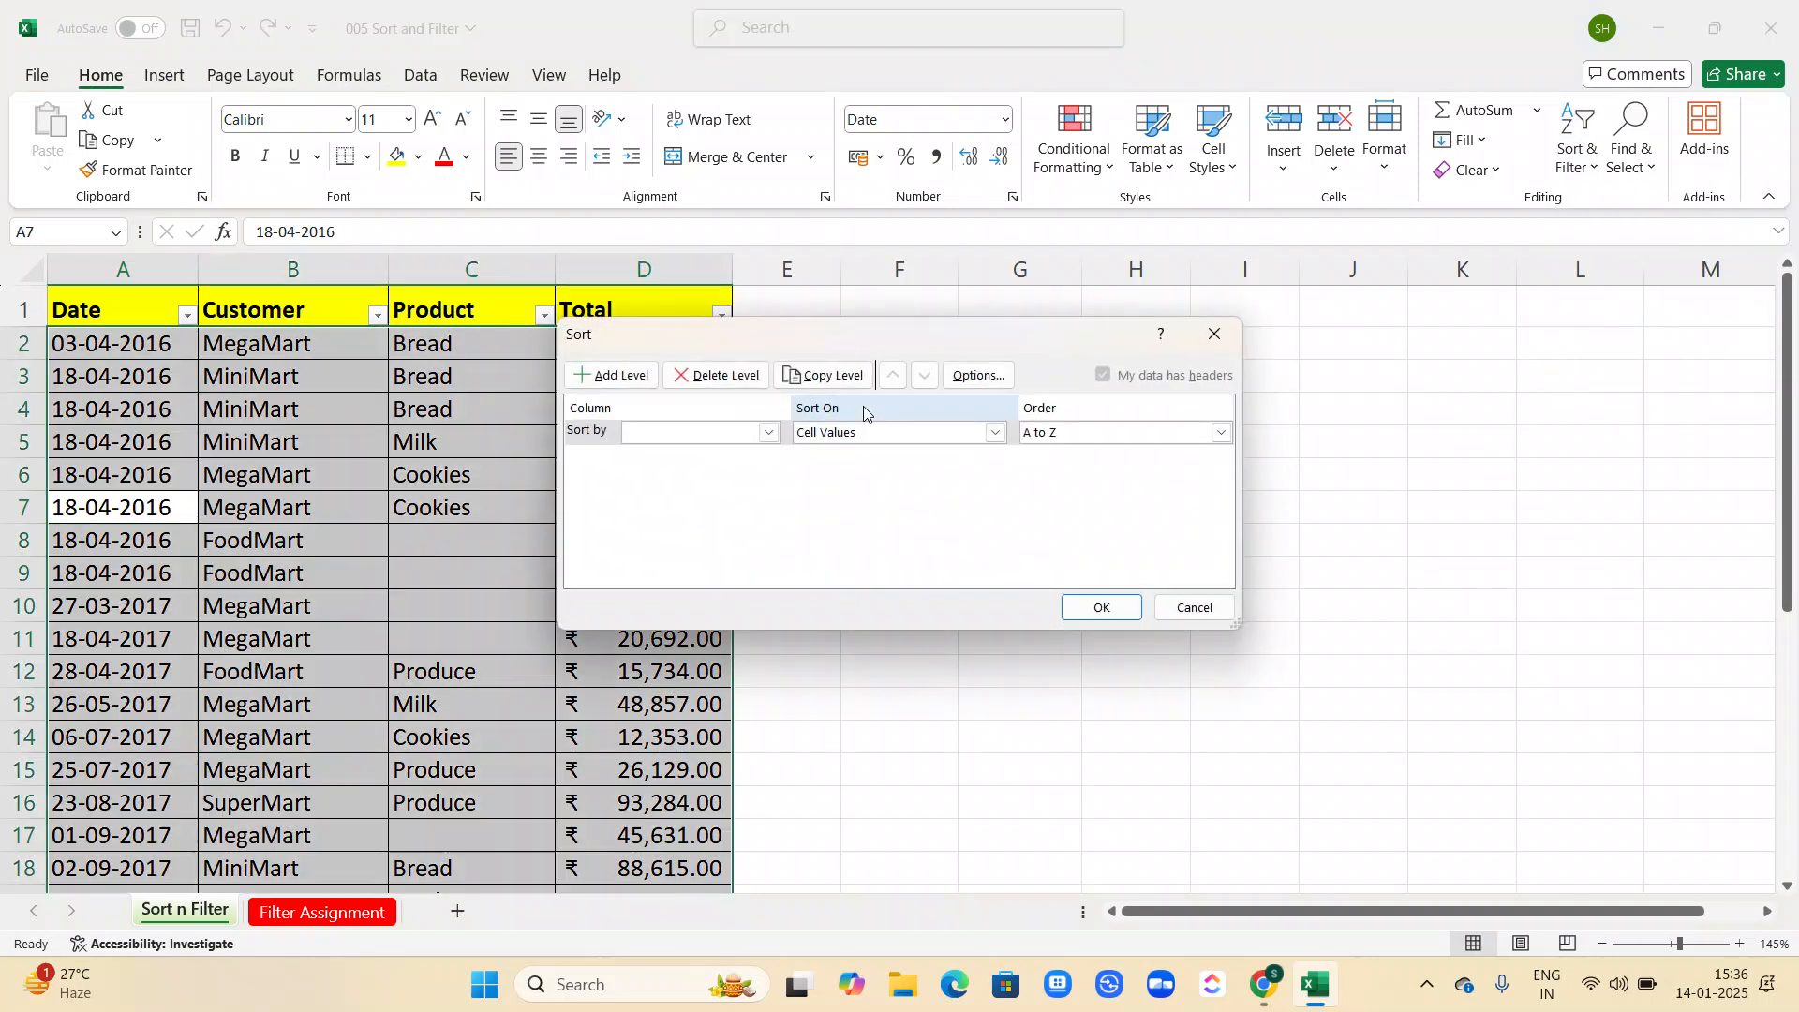
click(596, 379)
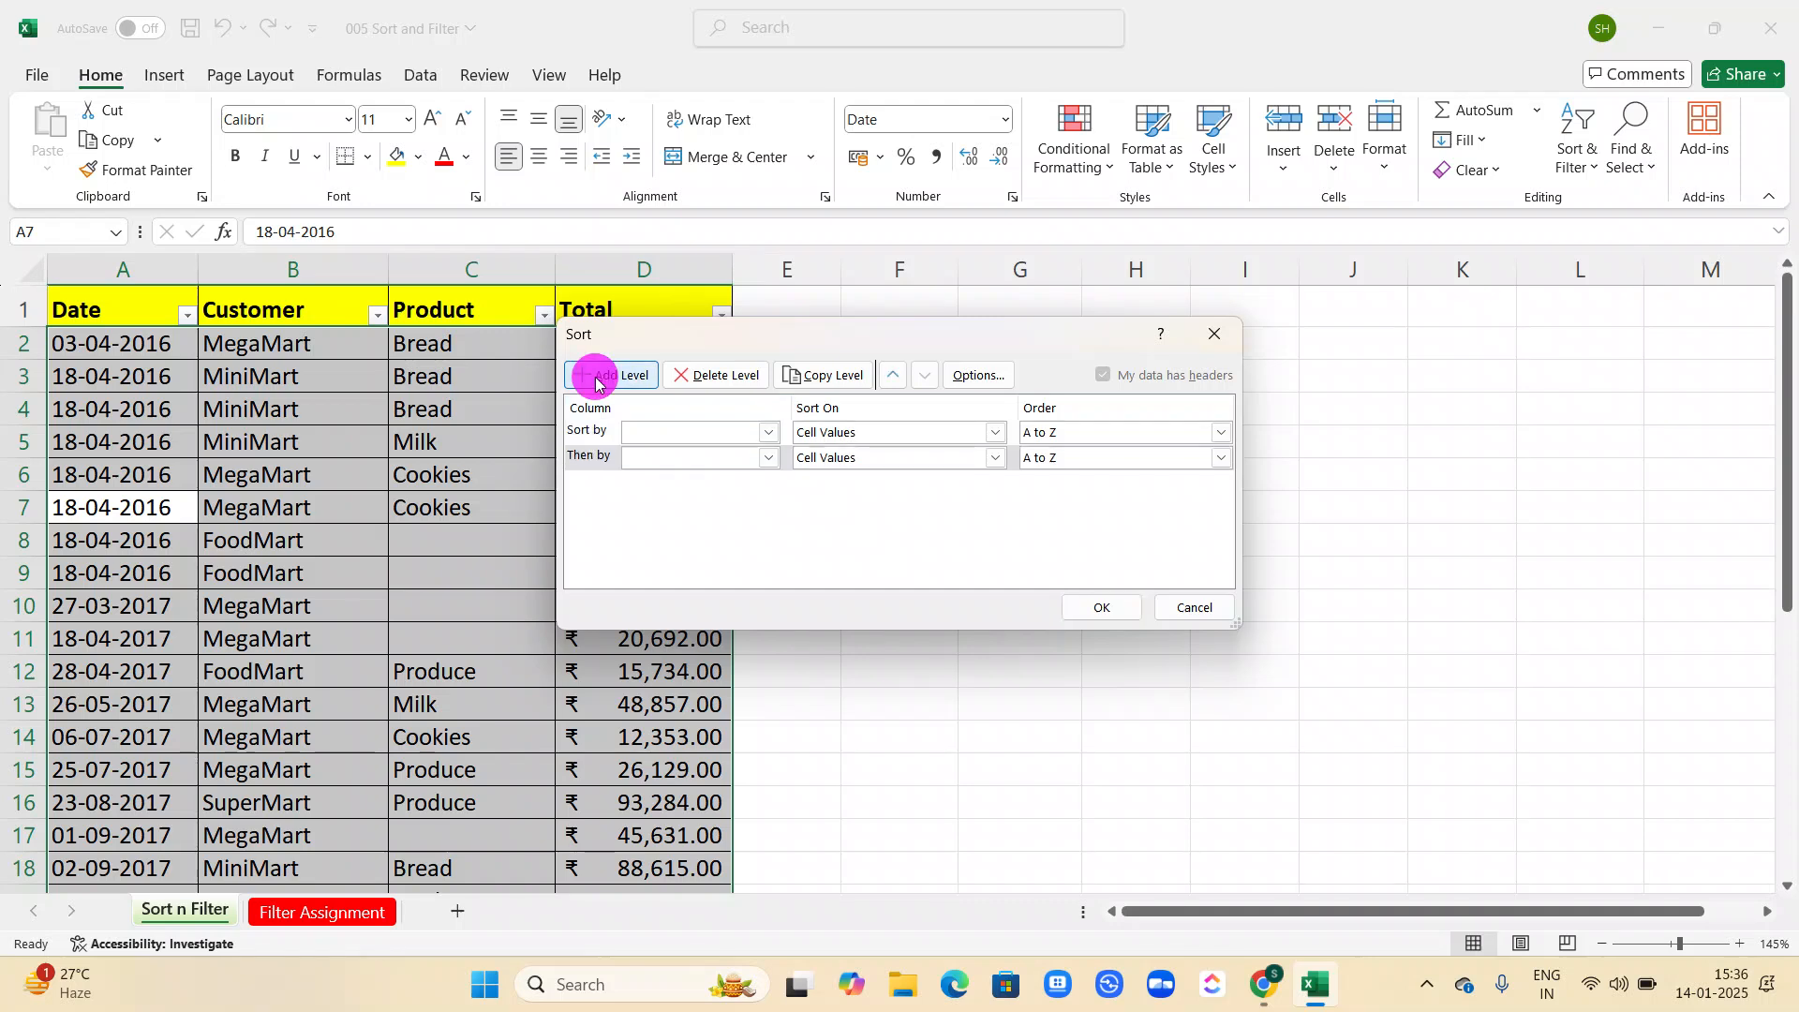
click(596, 380)
click(596, 379)
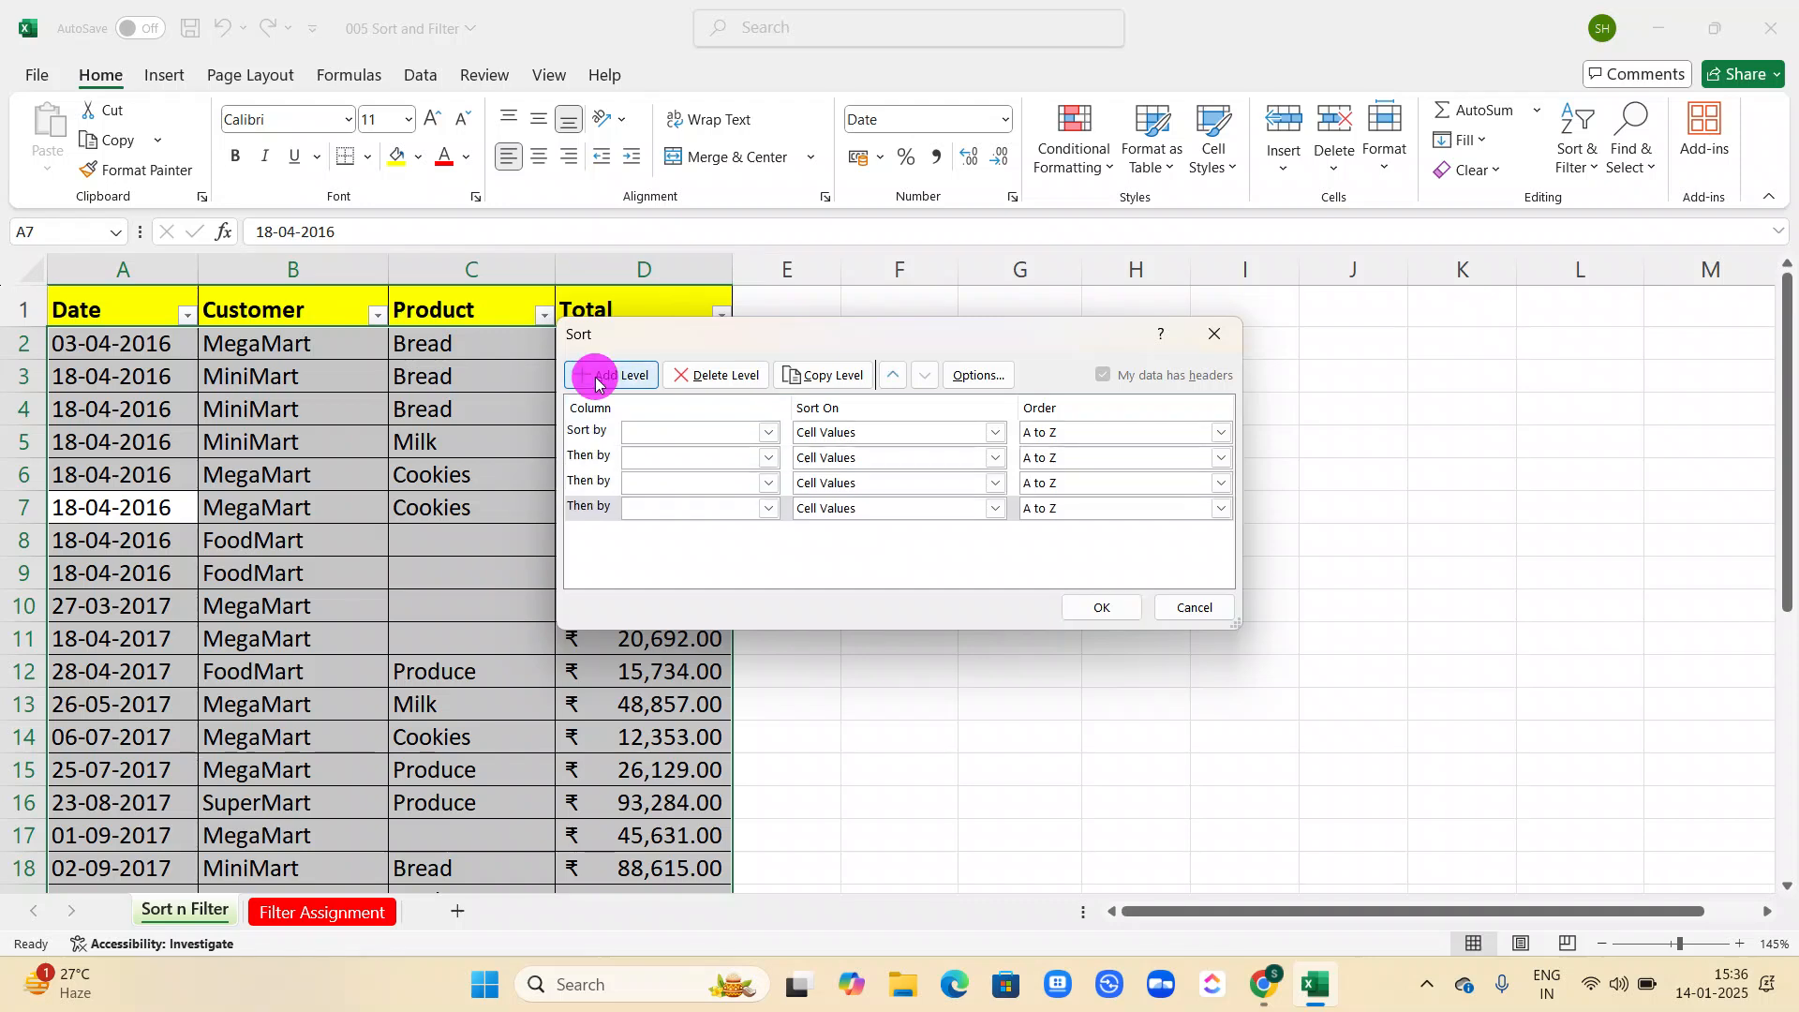
click(1198, 607)
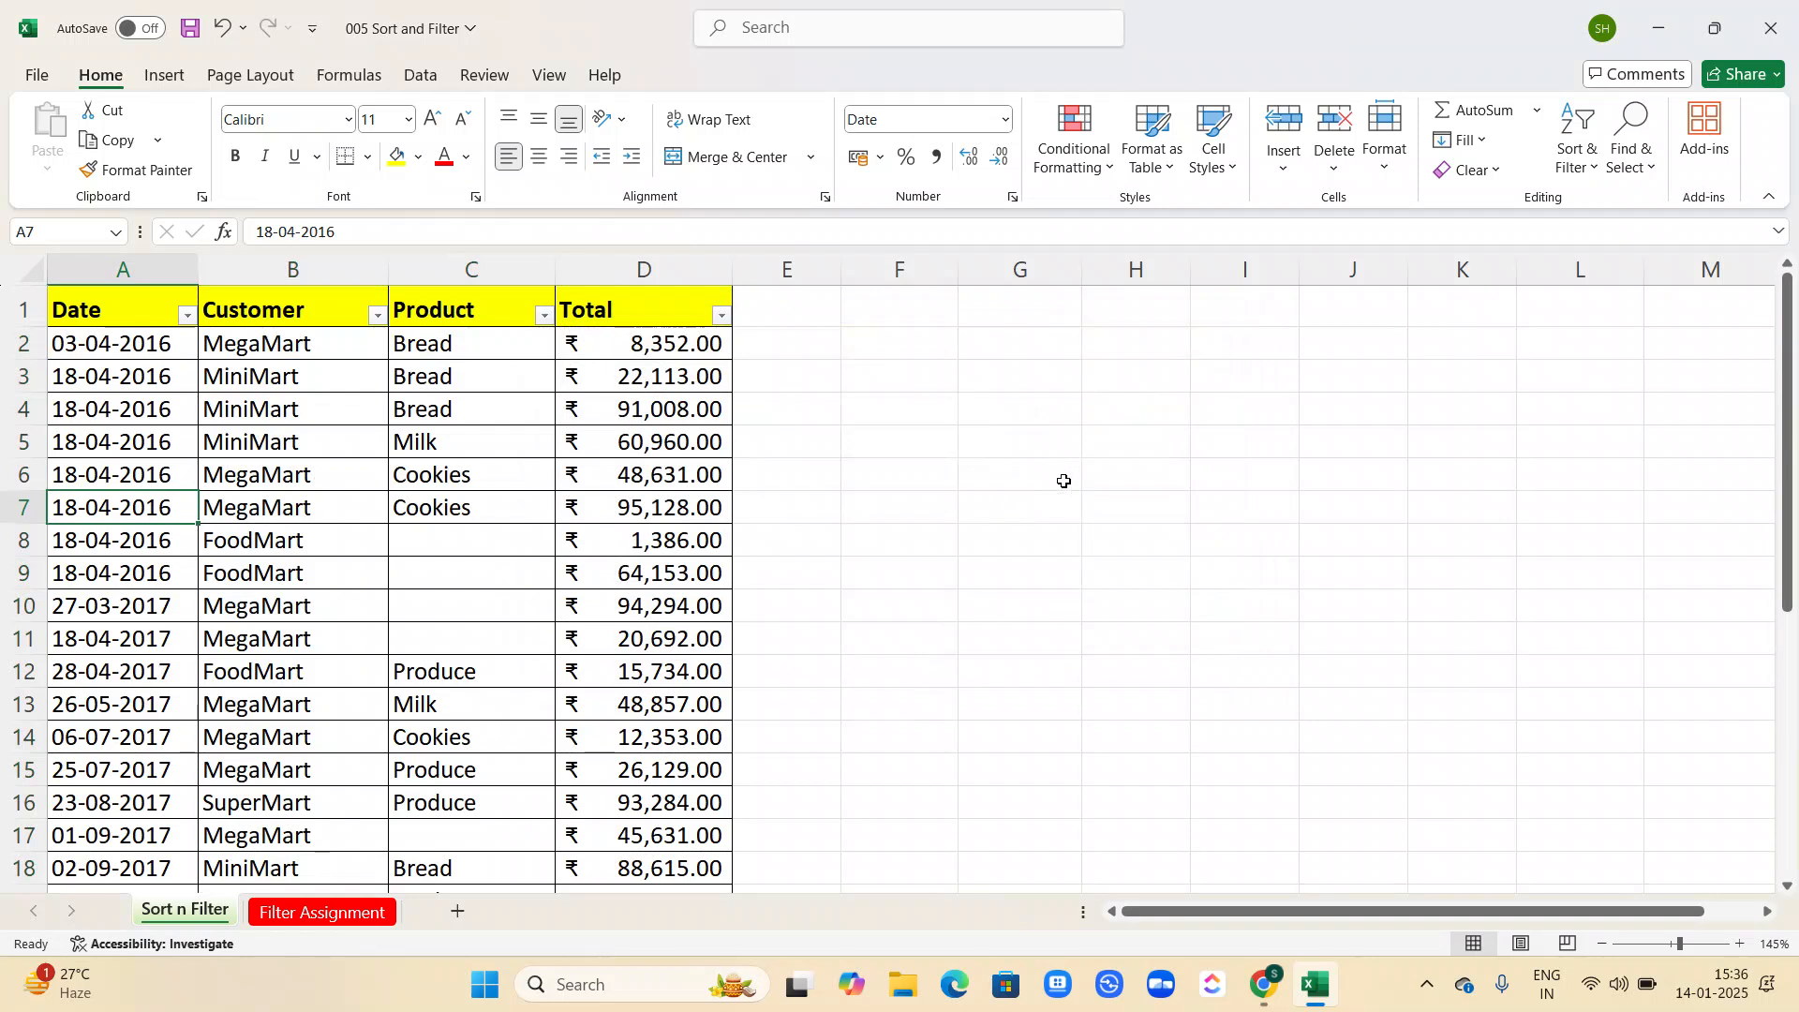
Examine the source table and the Assign 5.1 example of customer names containing * on the Filter Assignment sheet.
click(354, 768)
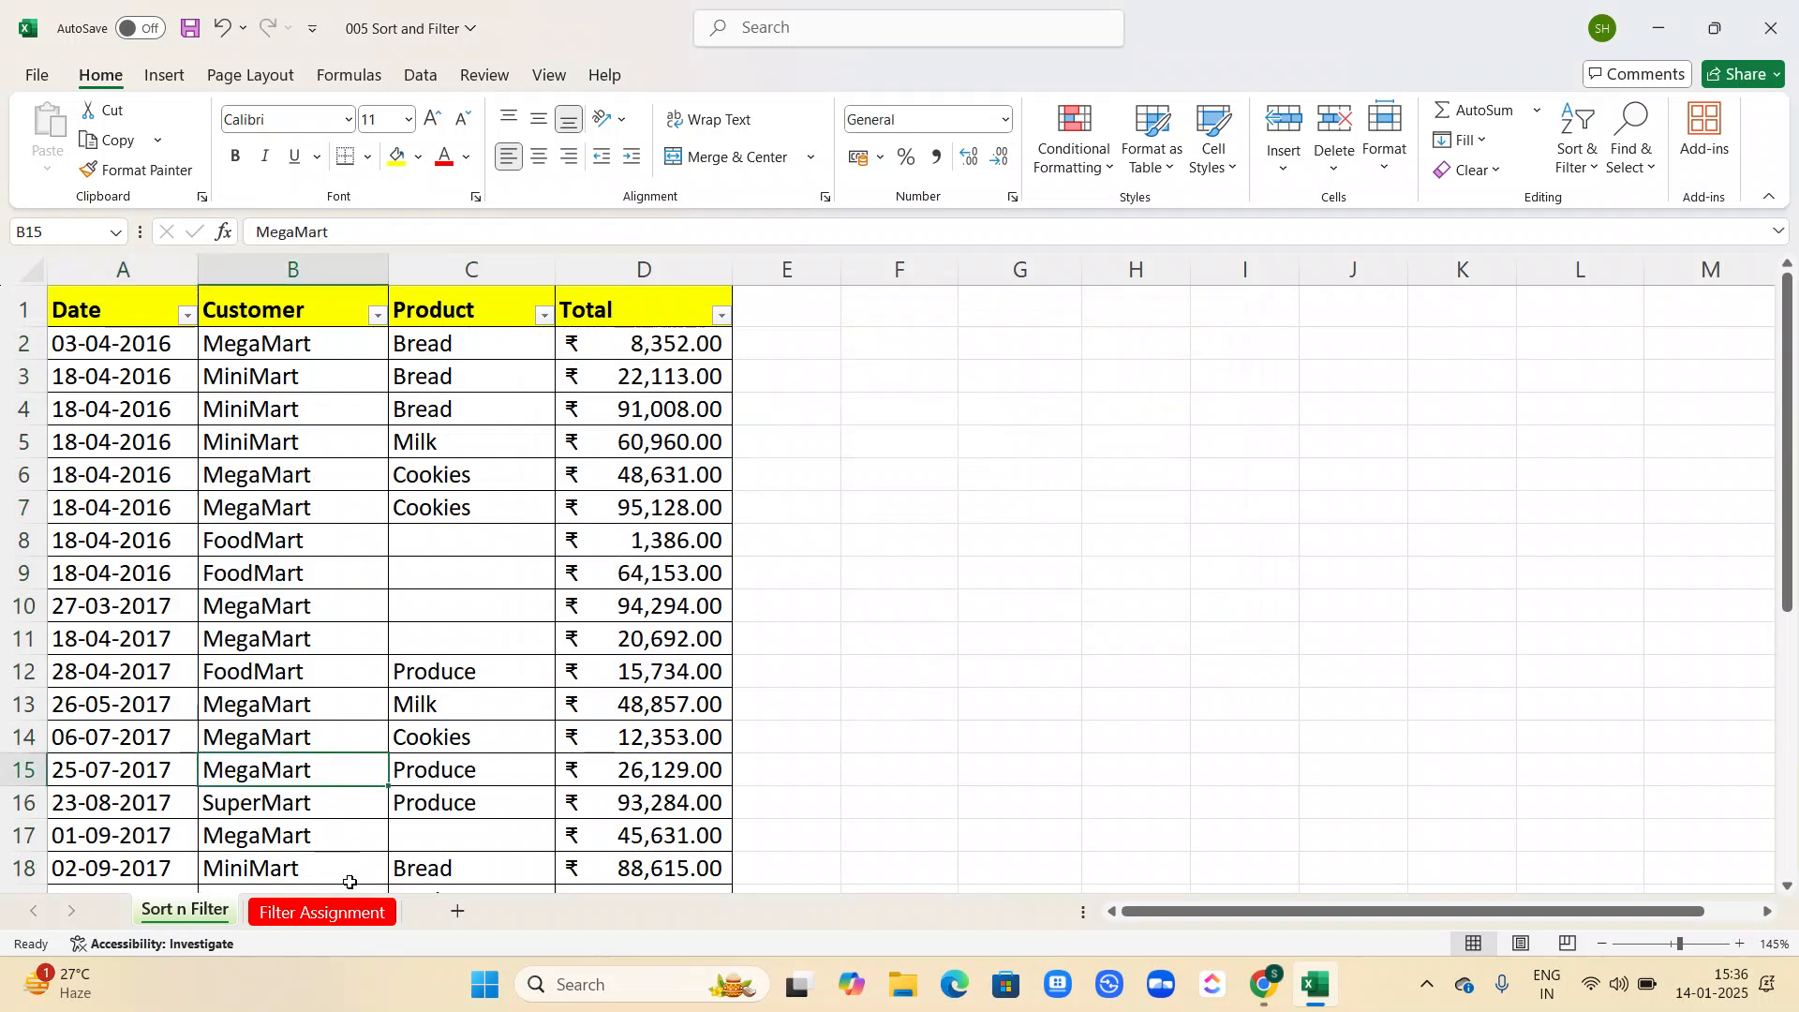
click(328, 912)
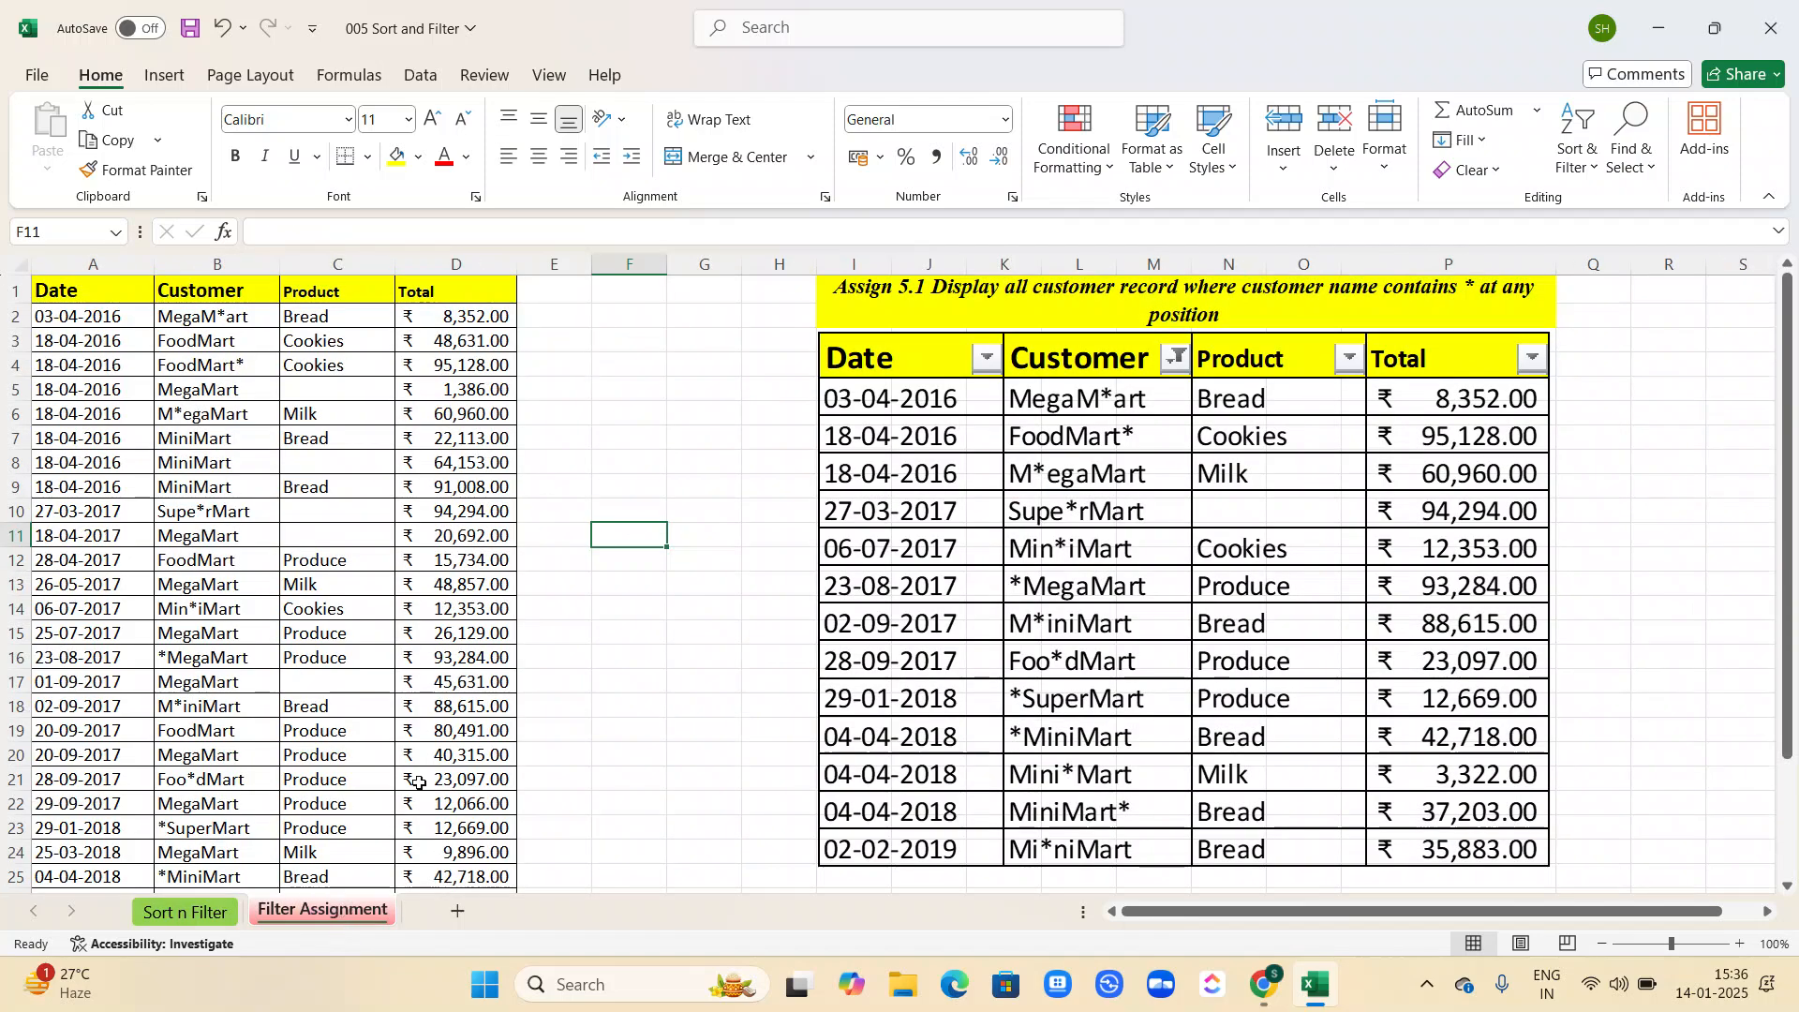
scroll(425, 609, up, 3)
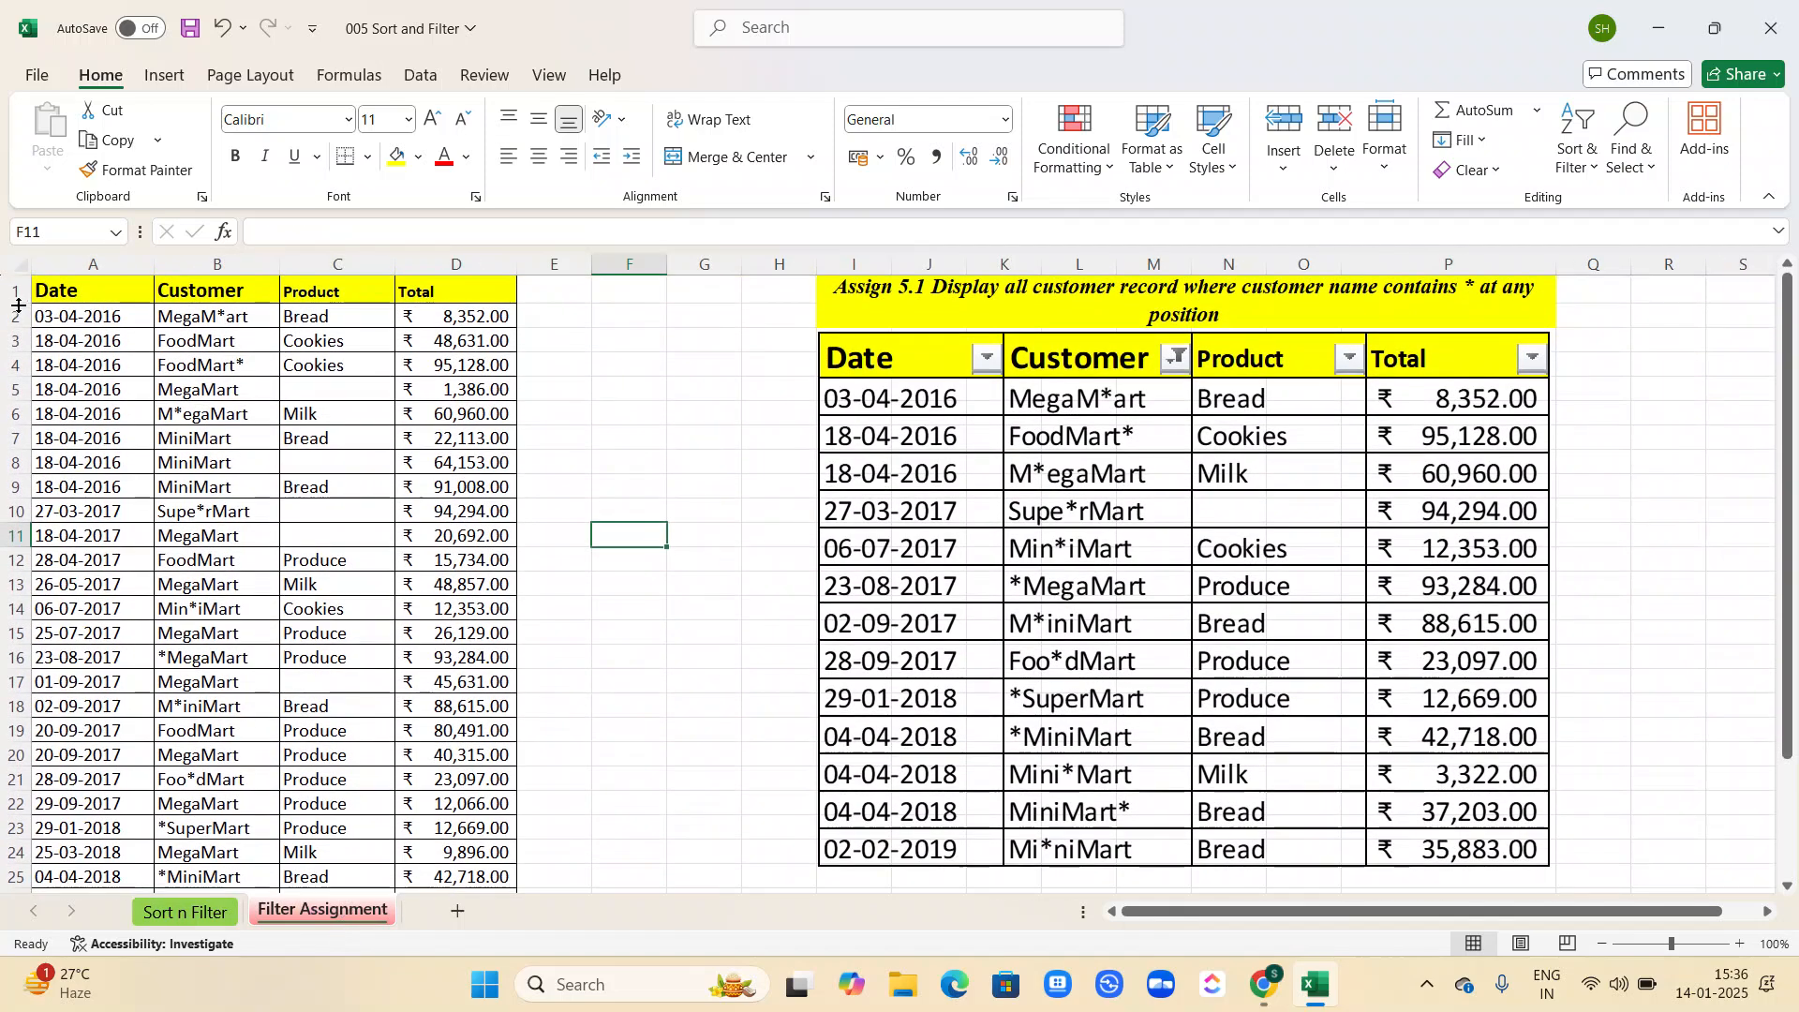
drag(53, 292, 573, 809)
click(621, 676)
scroll(621, 676, up, 3)
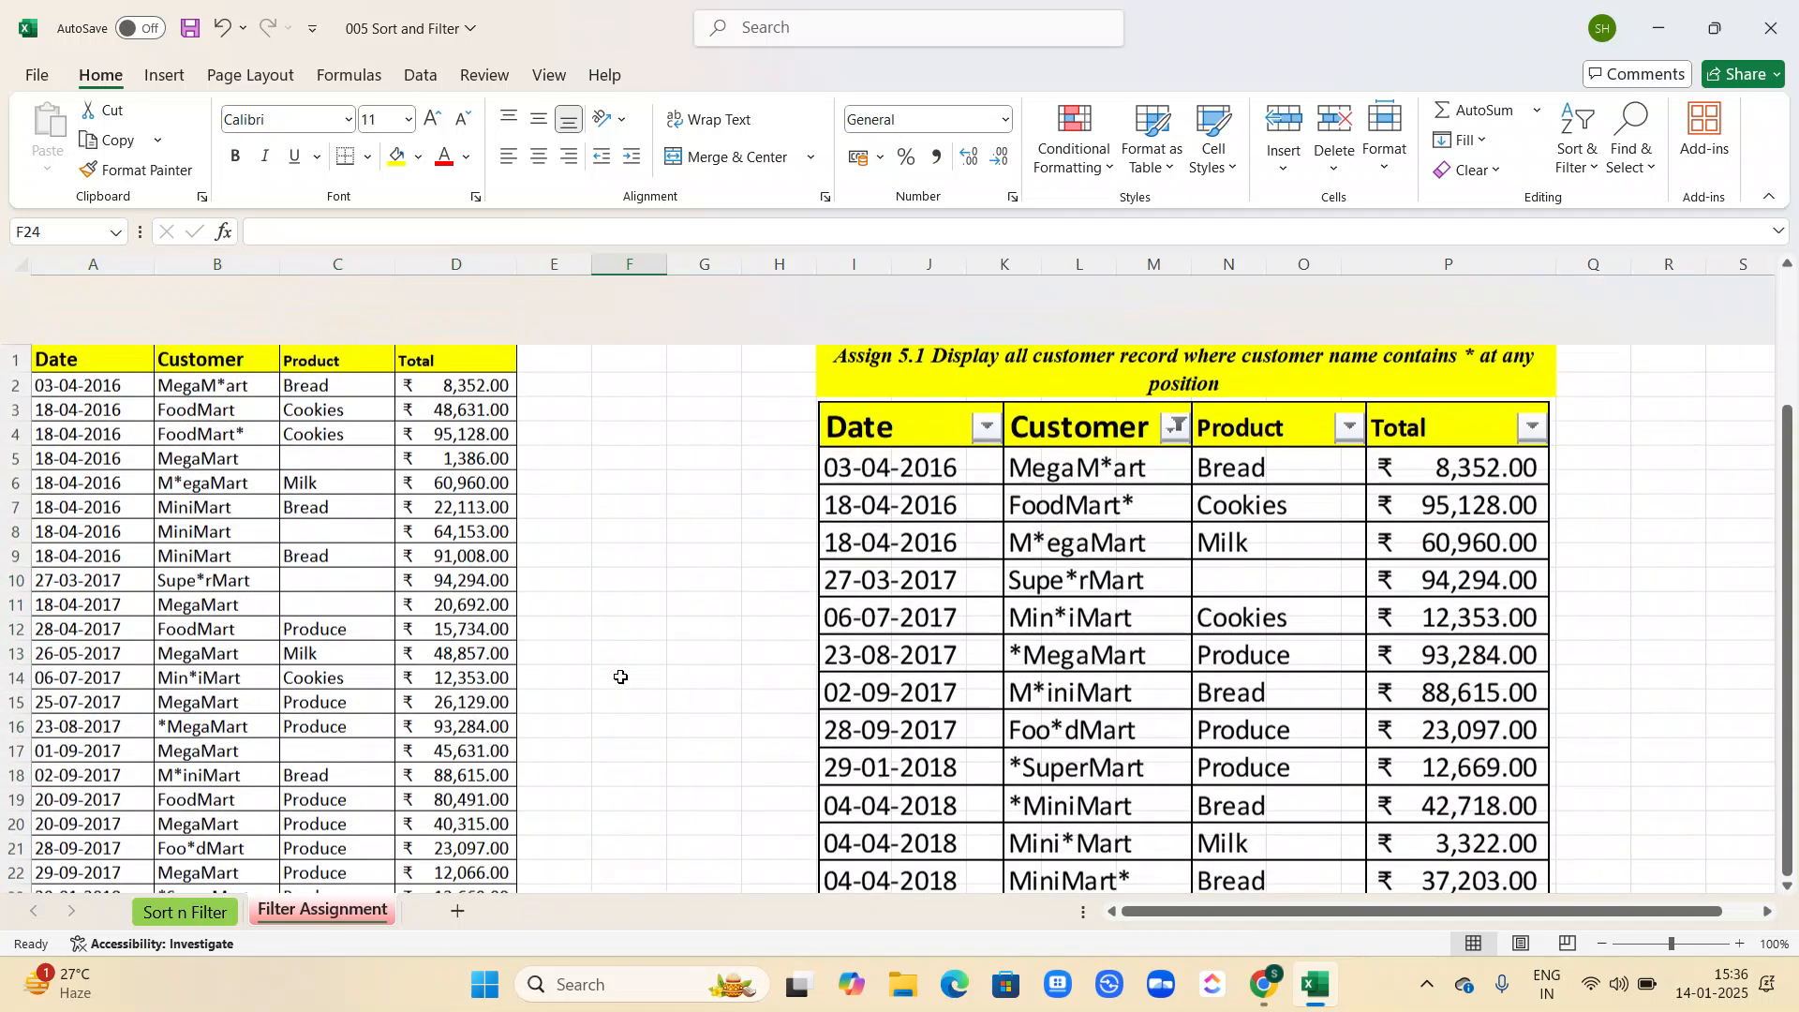
scroll(605, 484, right, 3)
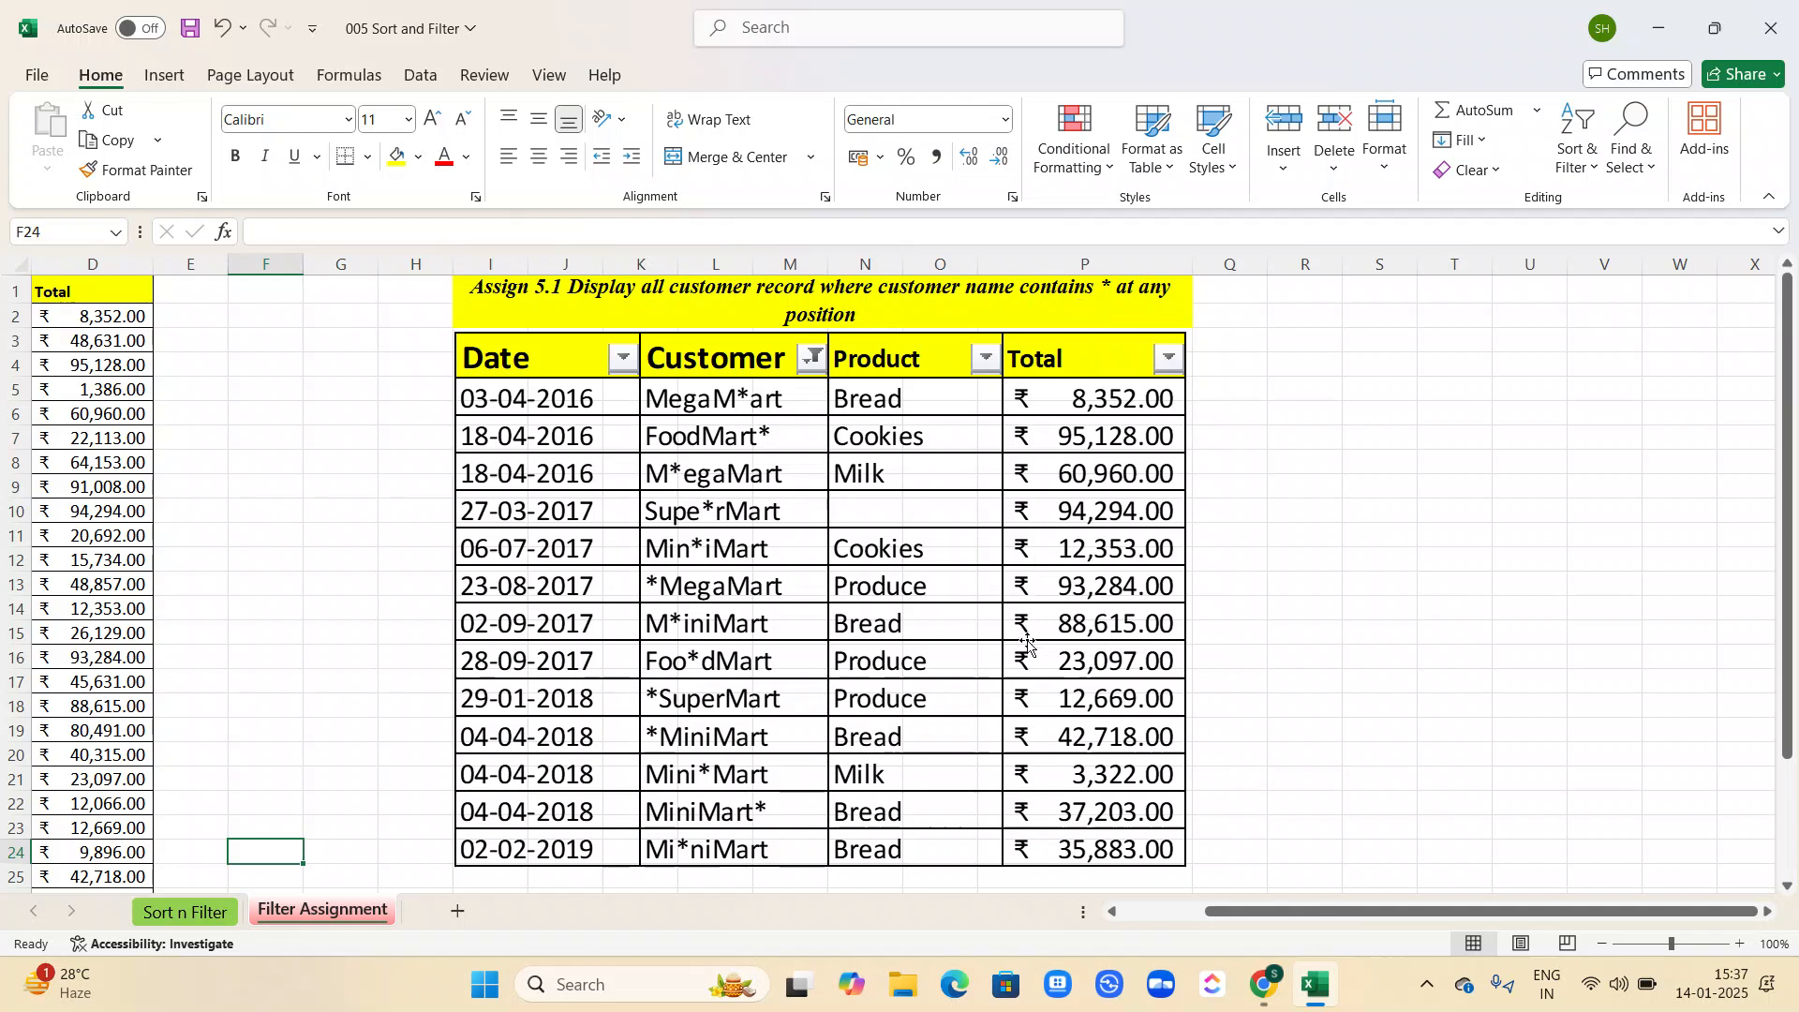
scroll(1019, 658, up, 1)
scroll(1012, 618, down, 1)
scroll(882, 306, left, 5)
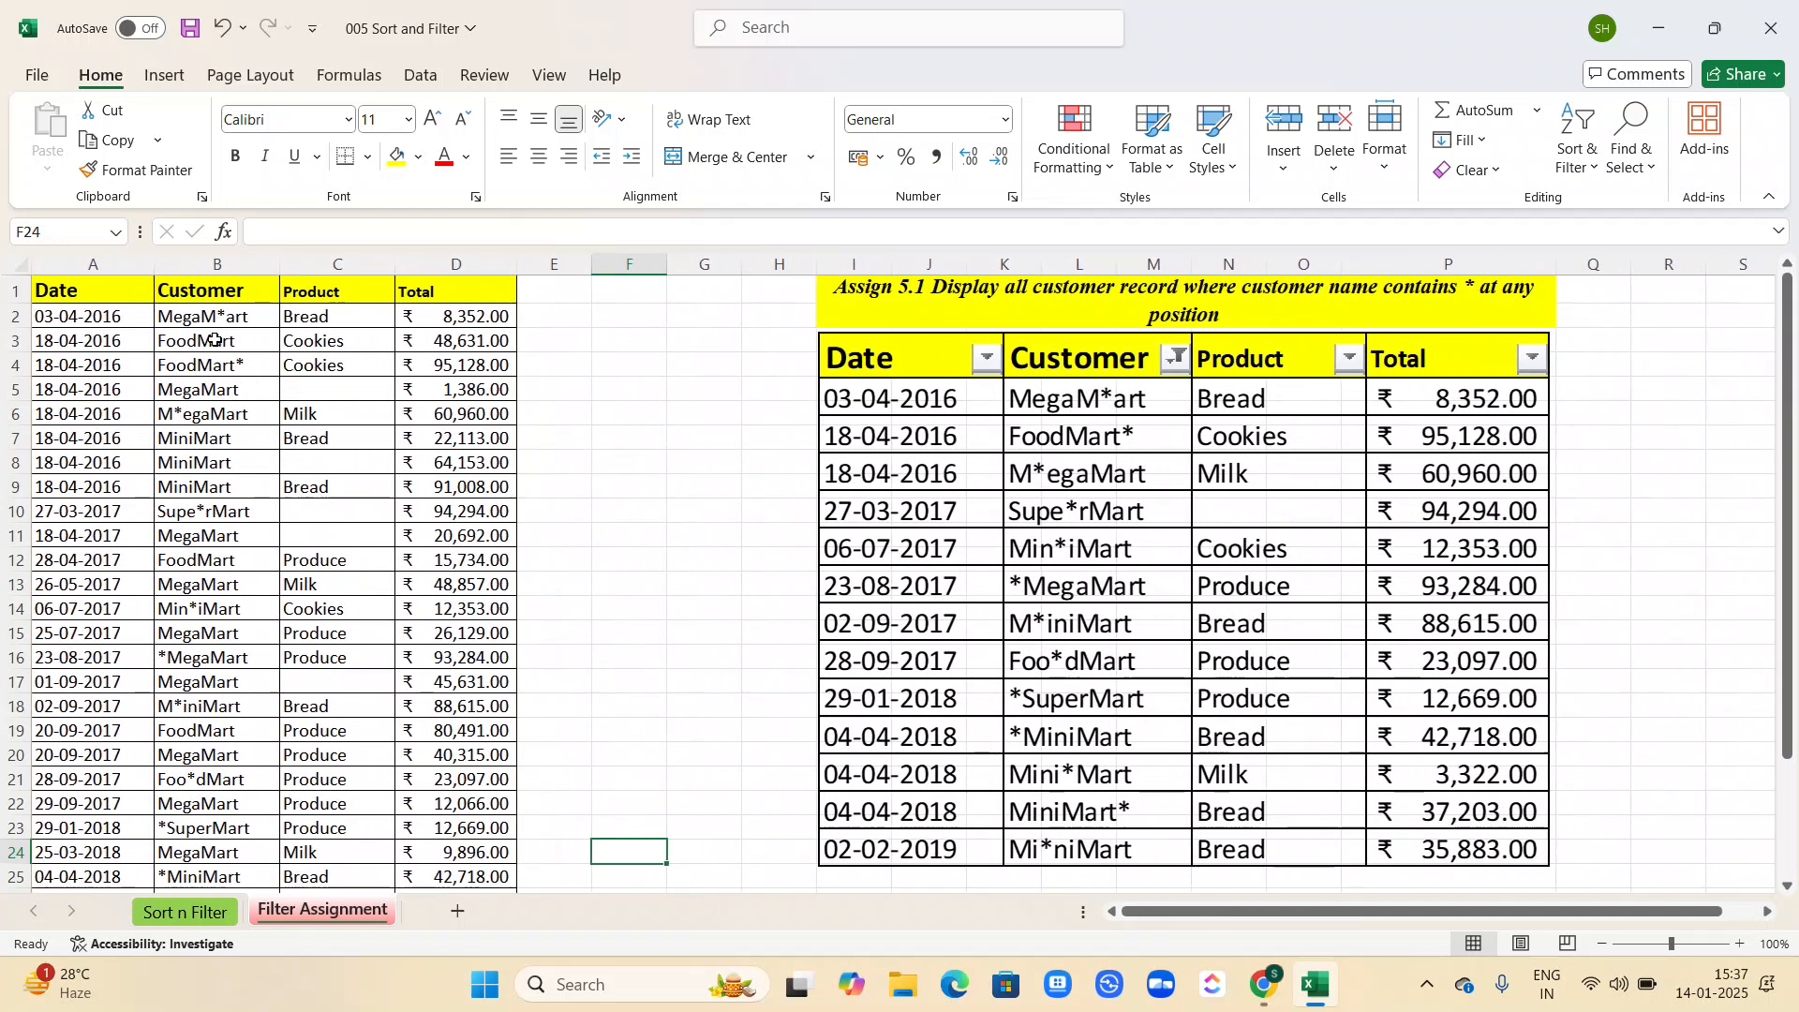
click(222, 347)
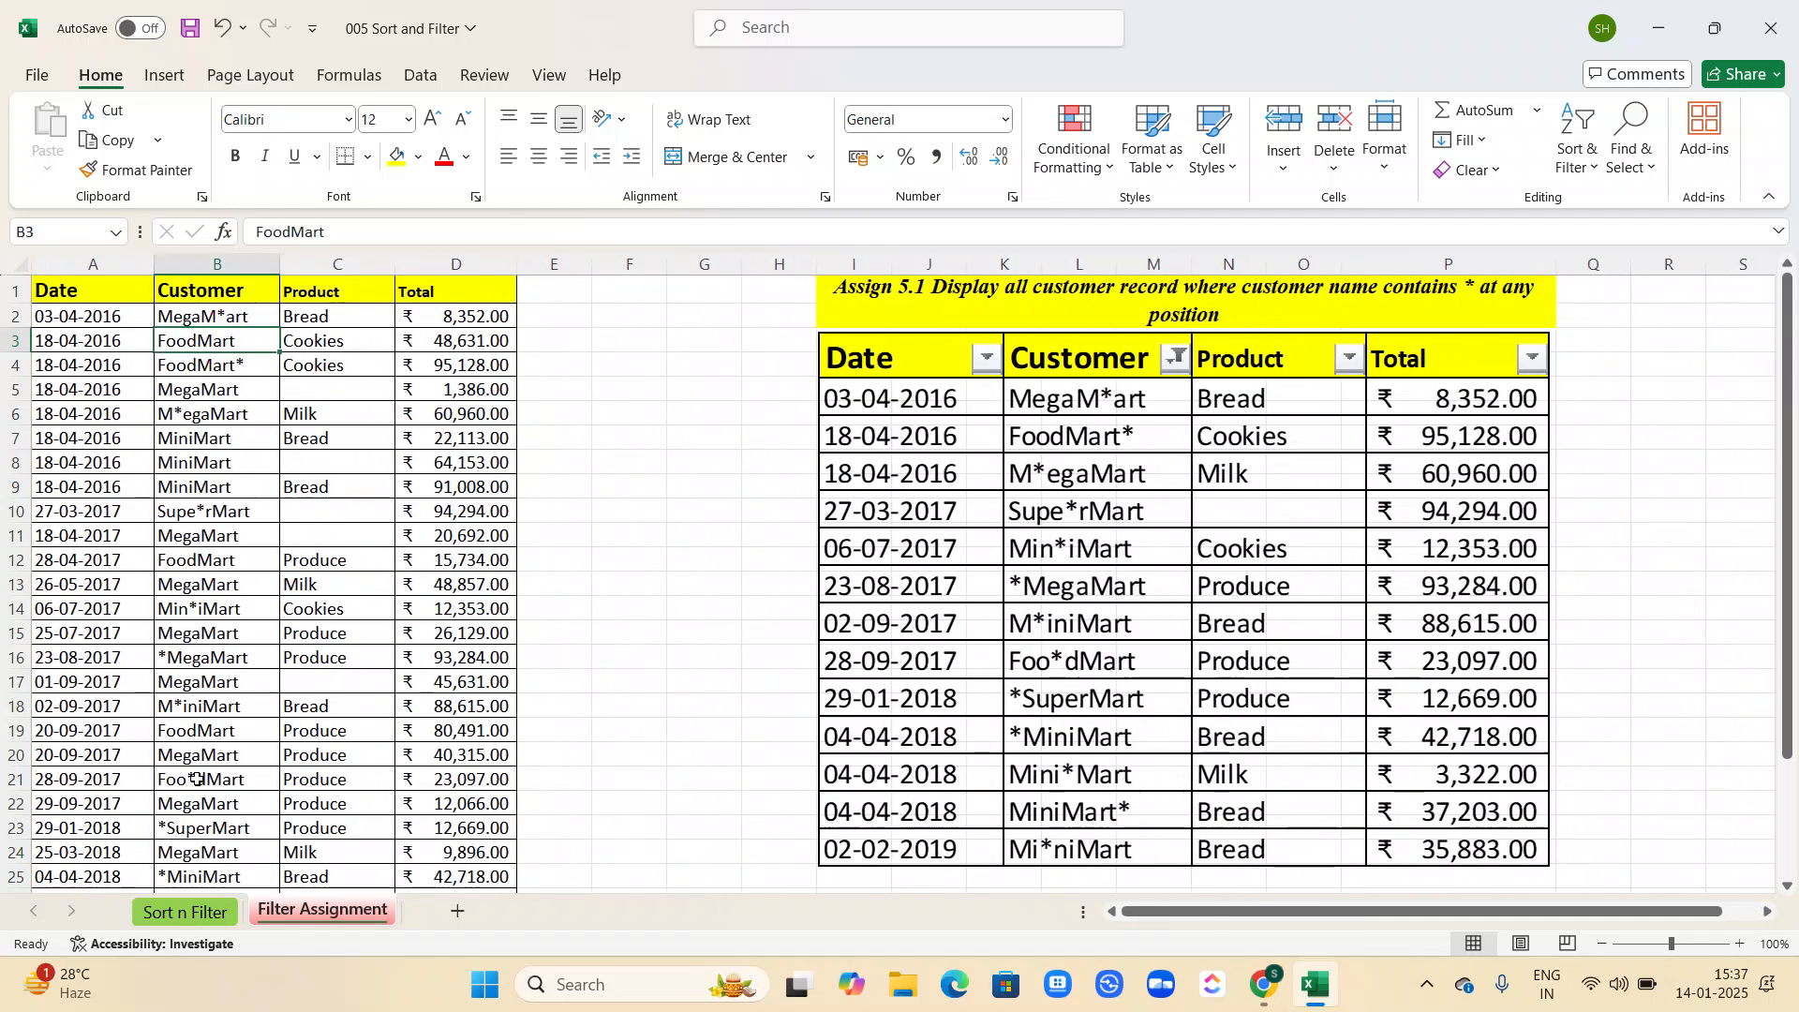
click(218, 316)
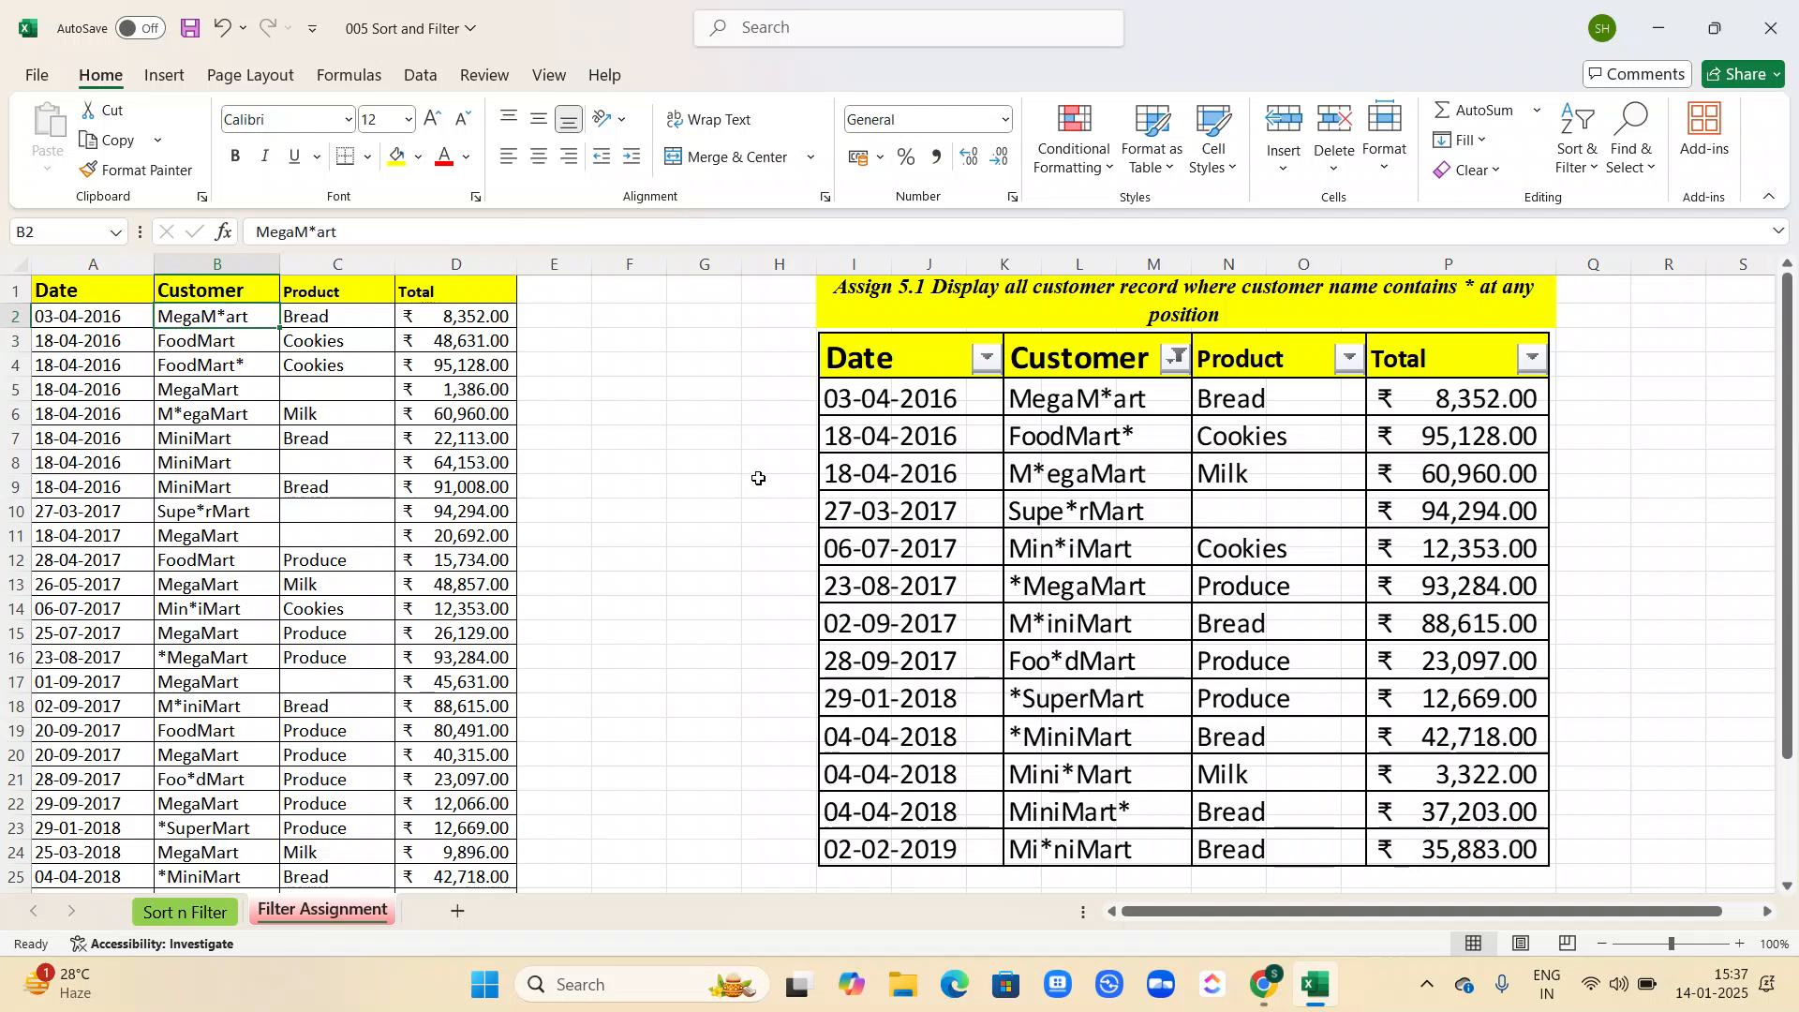
Return to the Sort n Filter sheet and turn off filtering on the sales table.
click(187, 911)
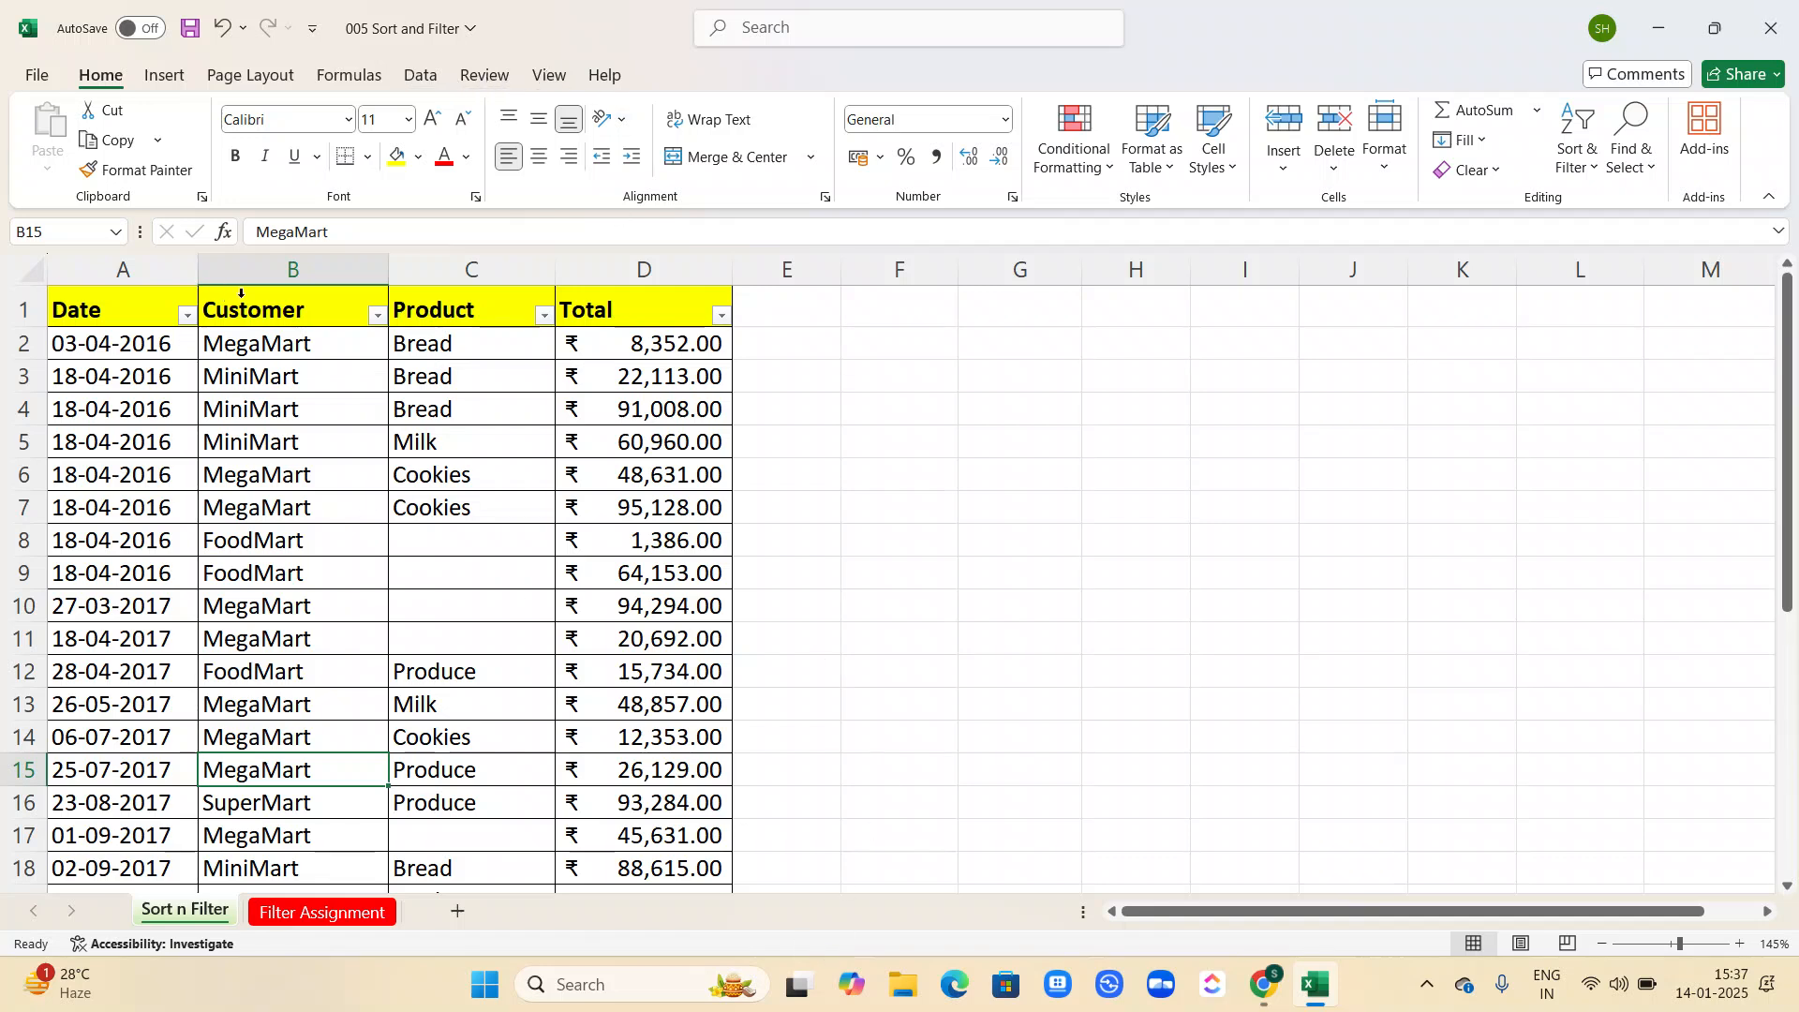
click(165, 77)
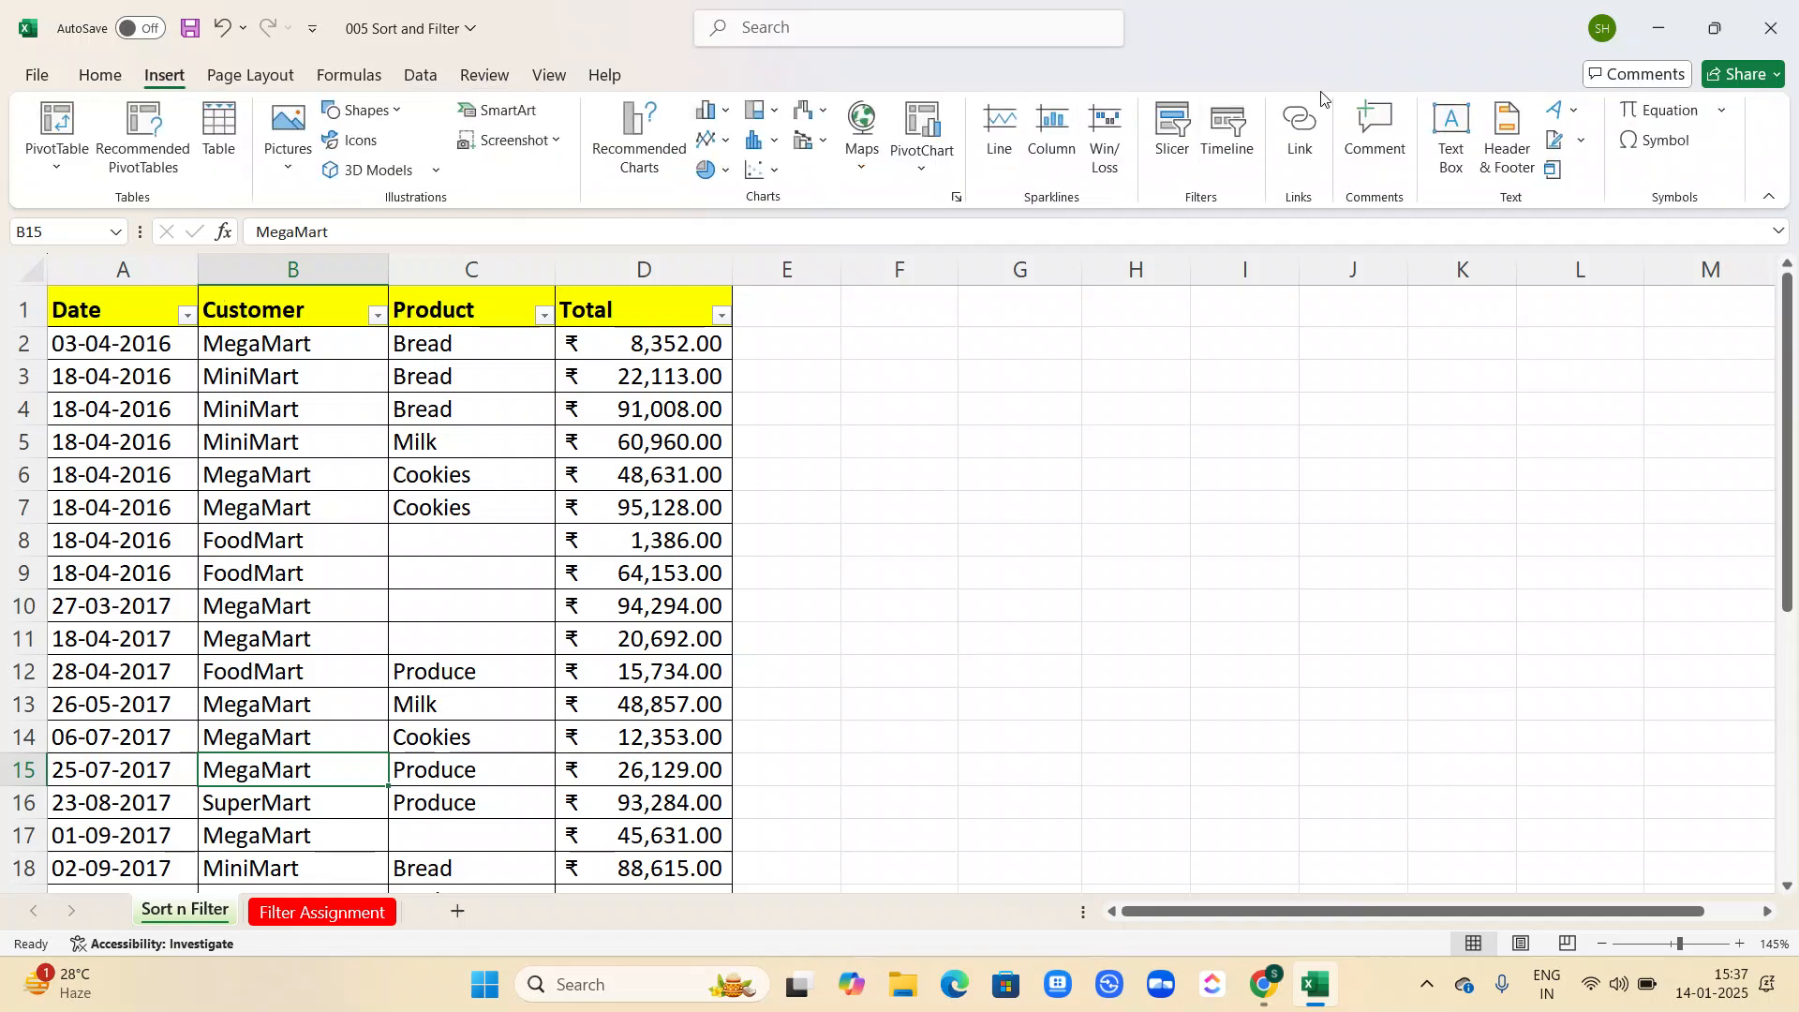
click(77, 83)
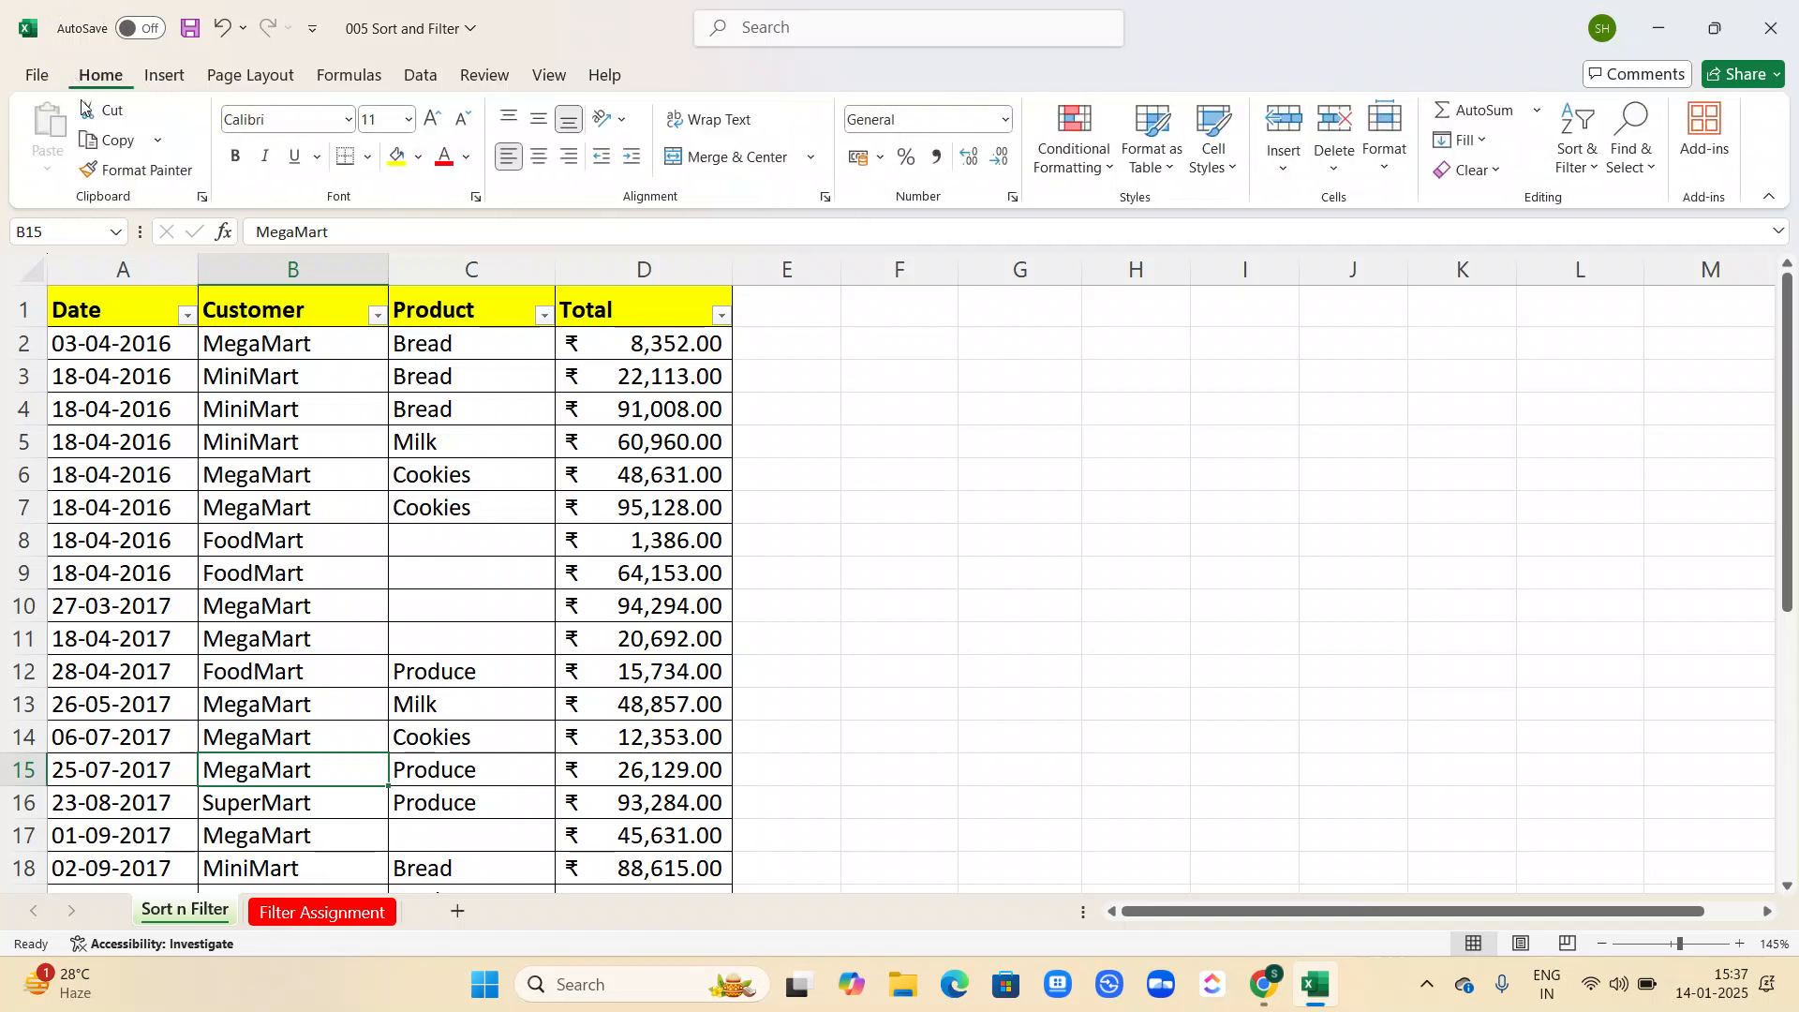
key(alt)
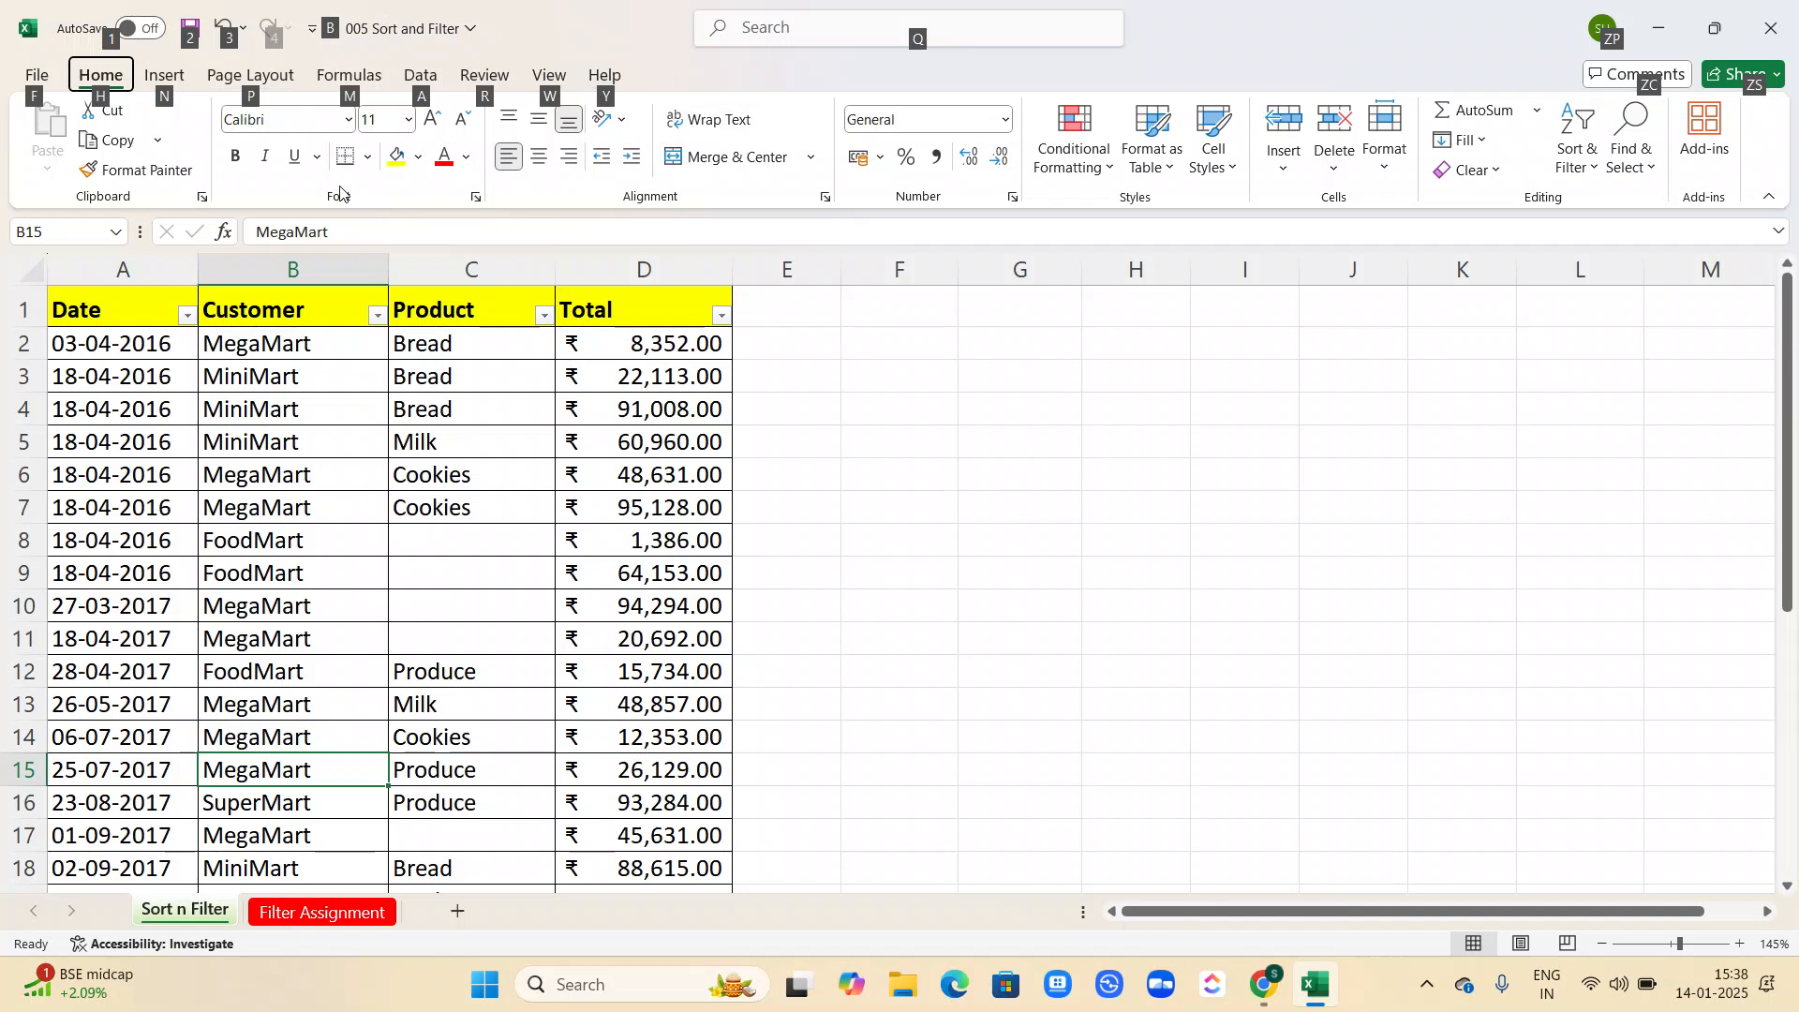
key(alt+a)
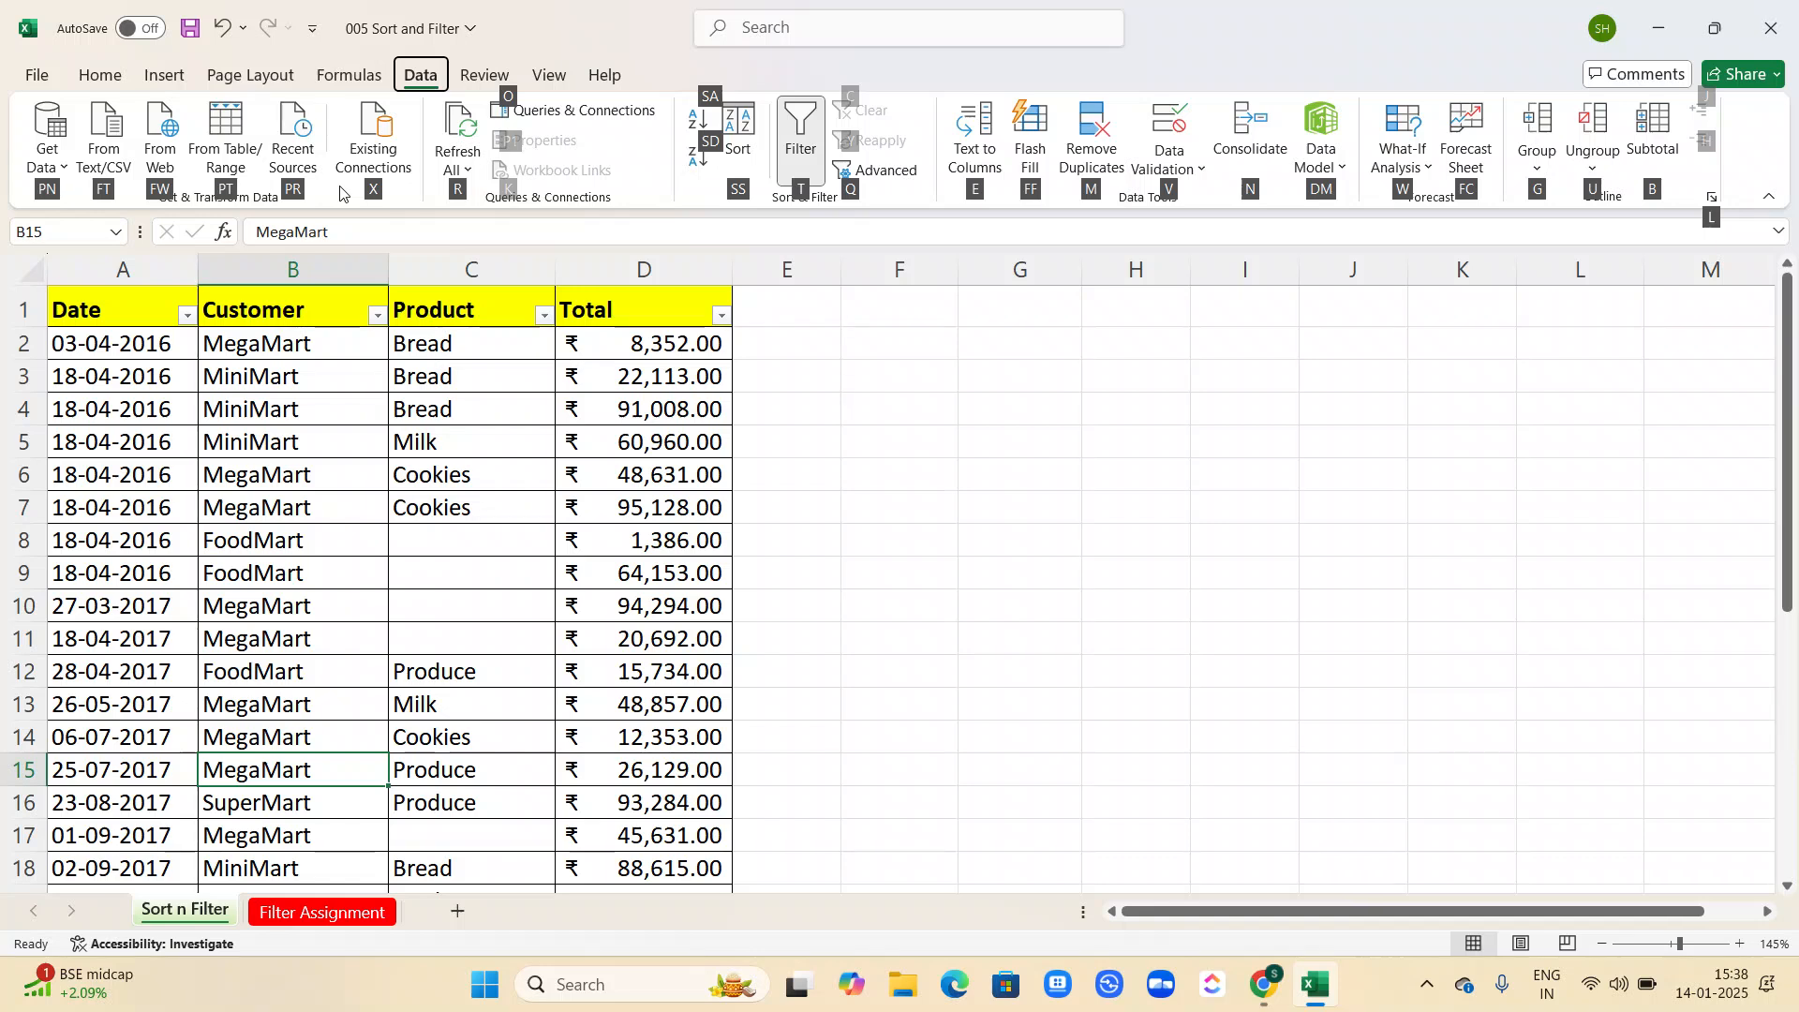
key(t)
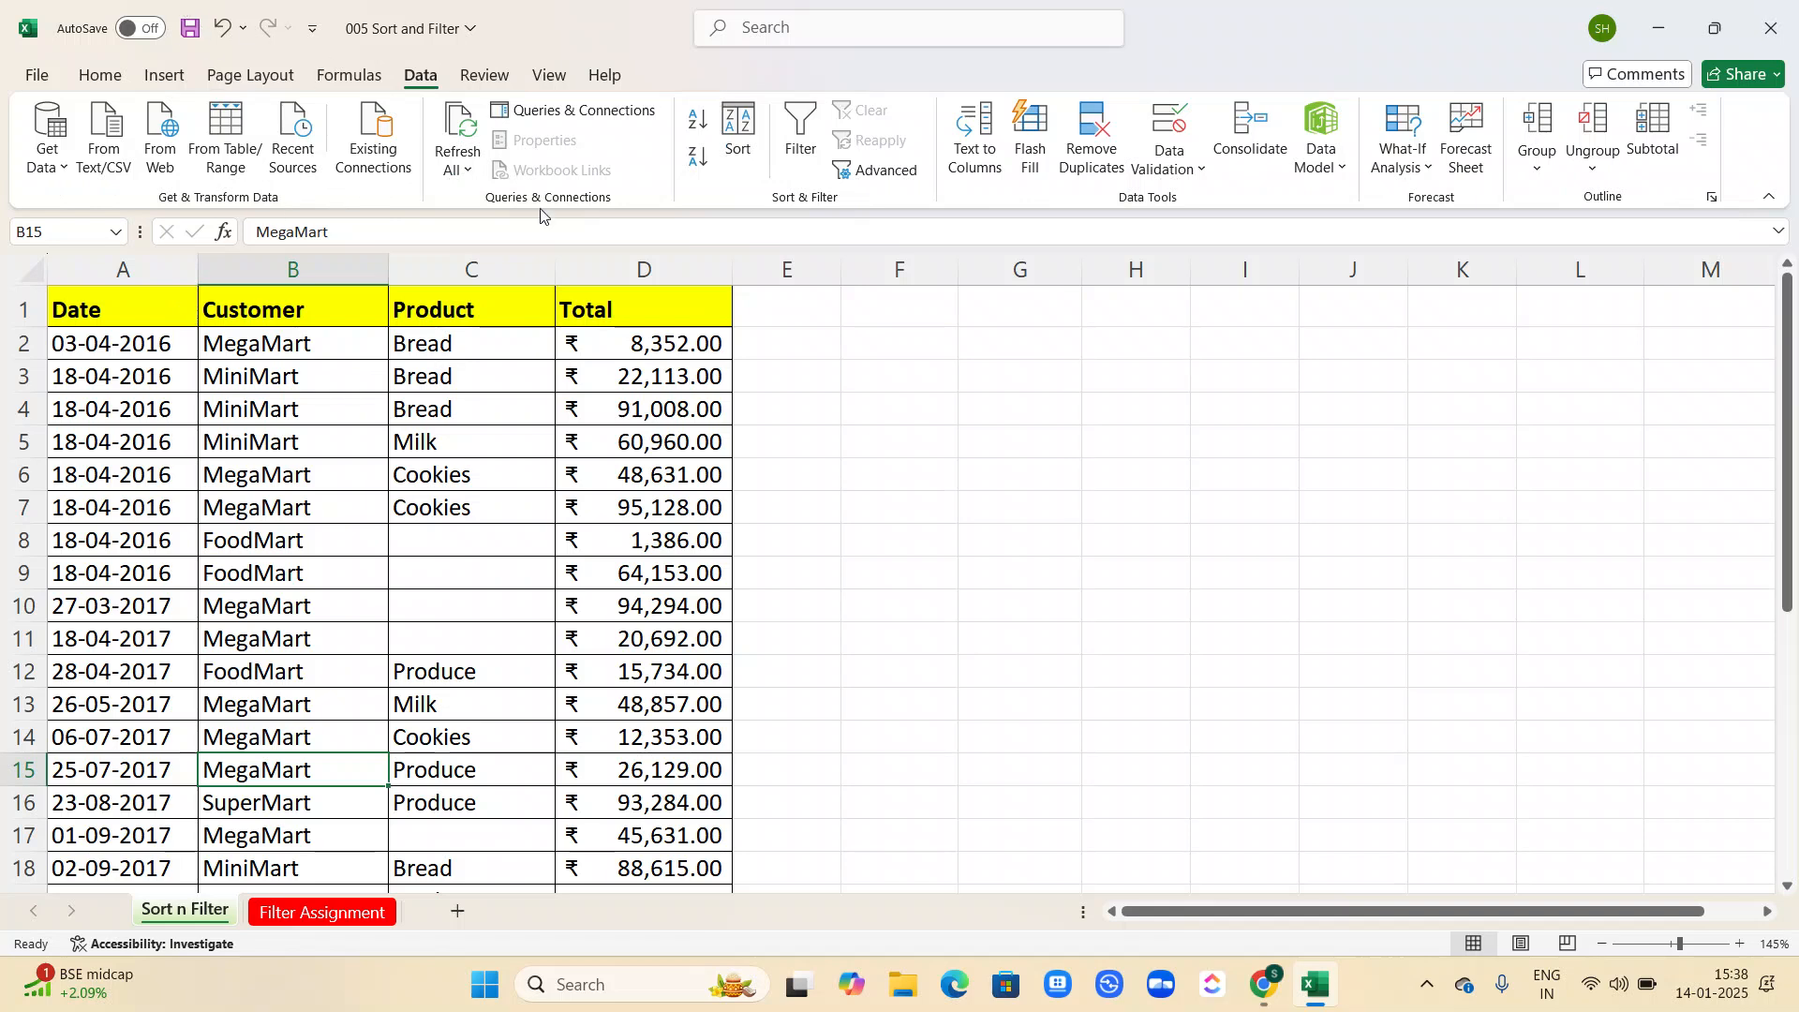
scroll(381, 534, down, 1)
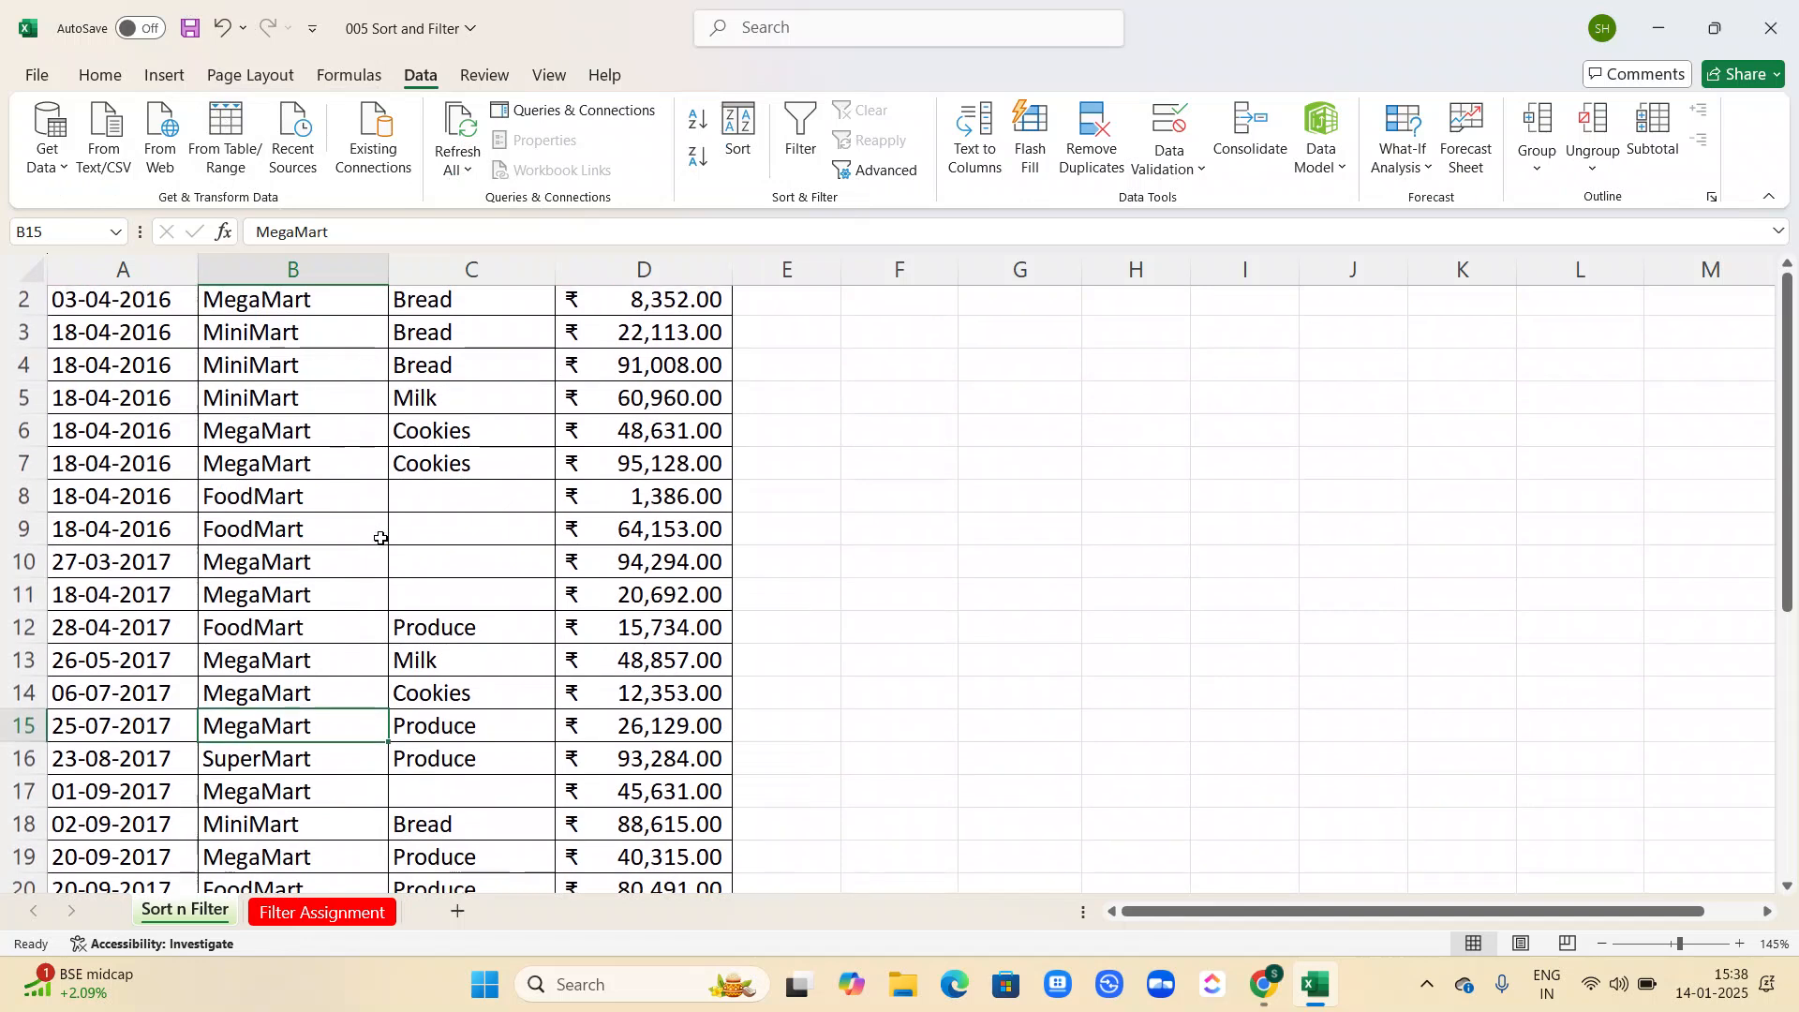